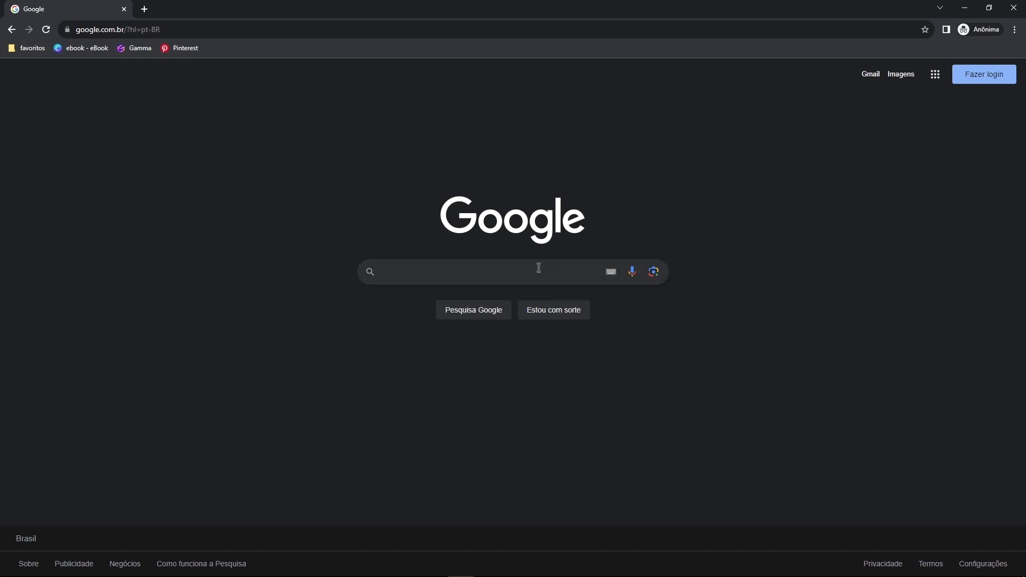
# Search the web for "libreoffice" and open the official Brazilian Portuguese LibreOffice site from the results.
pyautogui.click(539, 269)
pyautogui.write('libre')
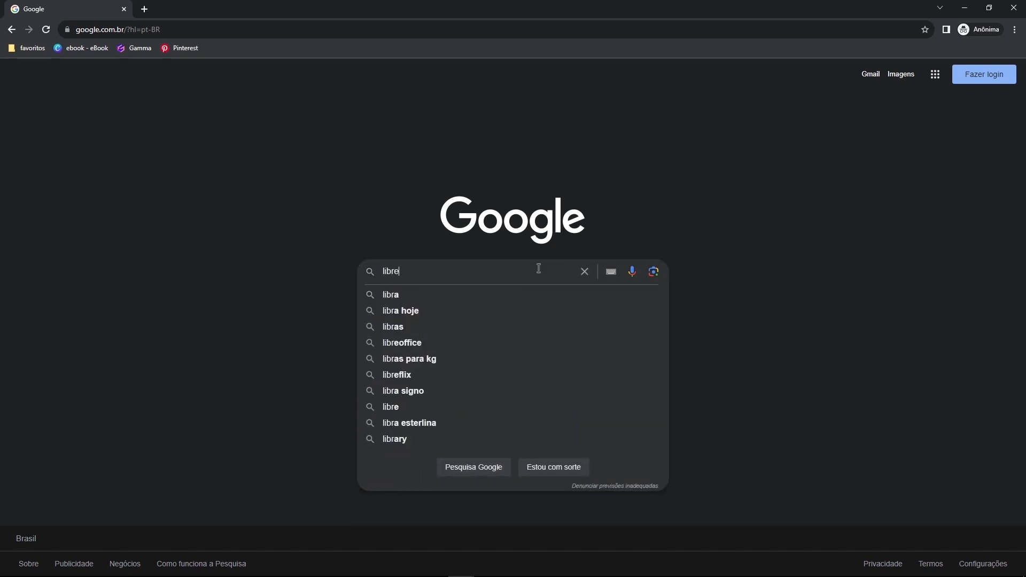
pyautogui.press('Down')
pyautogui.press('Return')
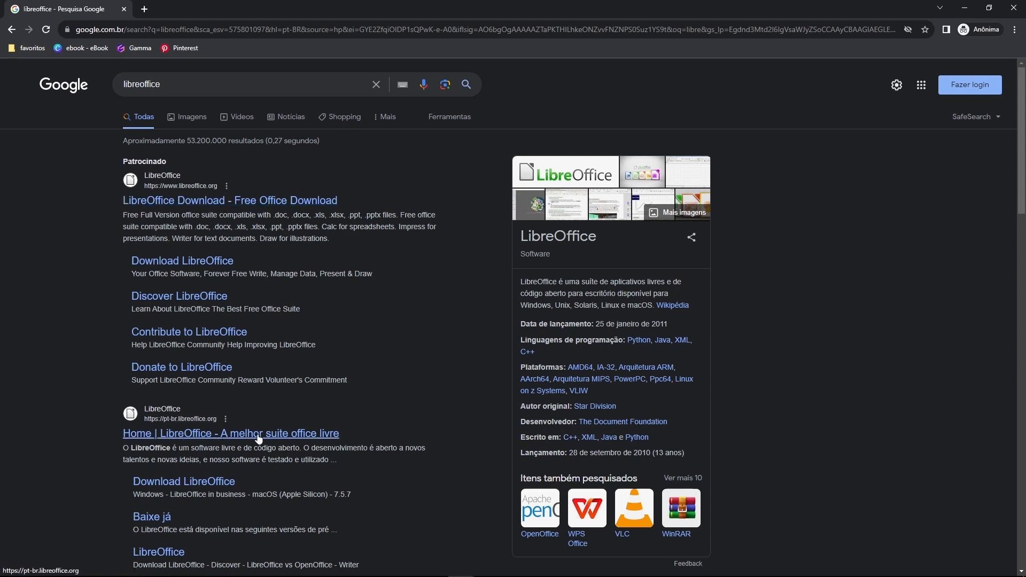
pyautogui.click(295, 434)
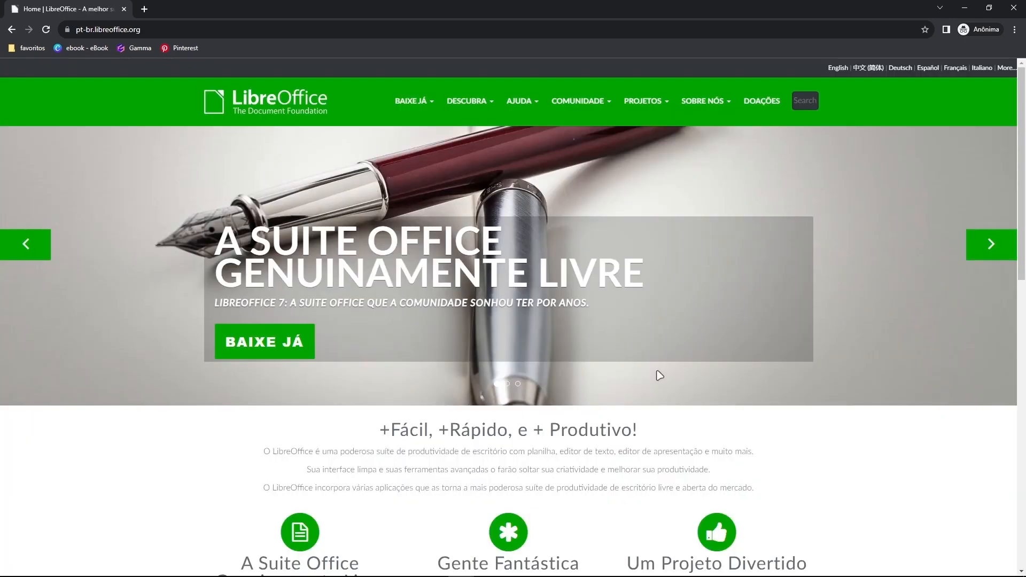
# Go to the LibreOffice Novo download page and choose Windows (64-bit) as the operating system for version 7.6.2.
pyautogui.click(400, 107)
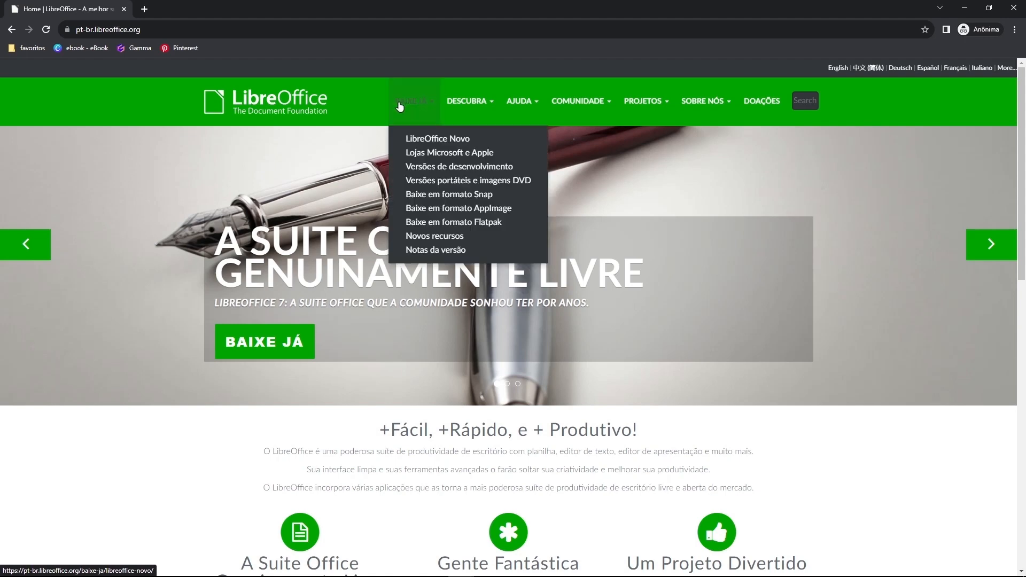
pyautogui.click(438, 140)
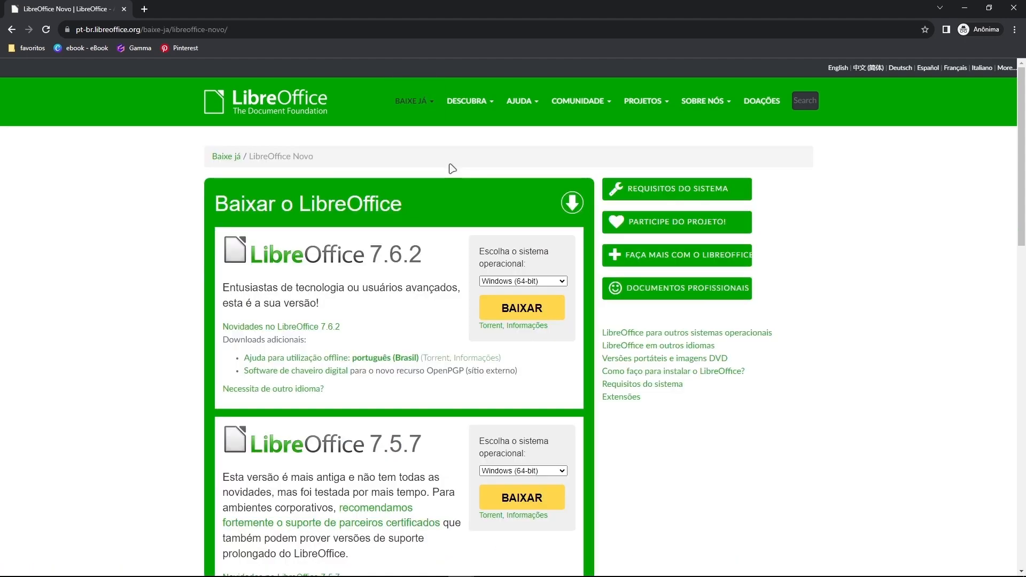
pyautogui.moveTo(371, 250); pyautogui.dragTo(430, 255)
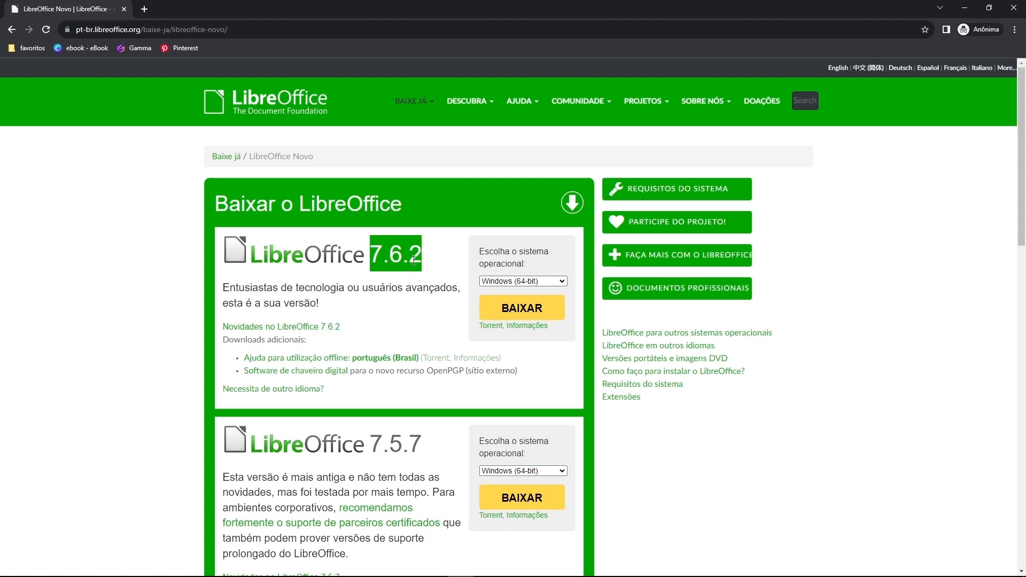
pyautogui.click(444, 270)
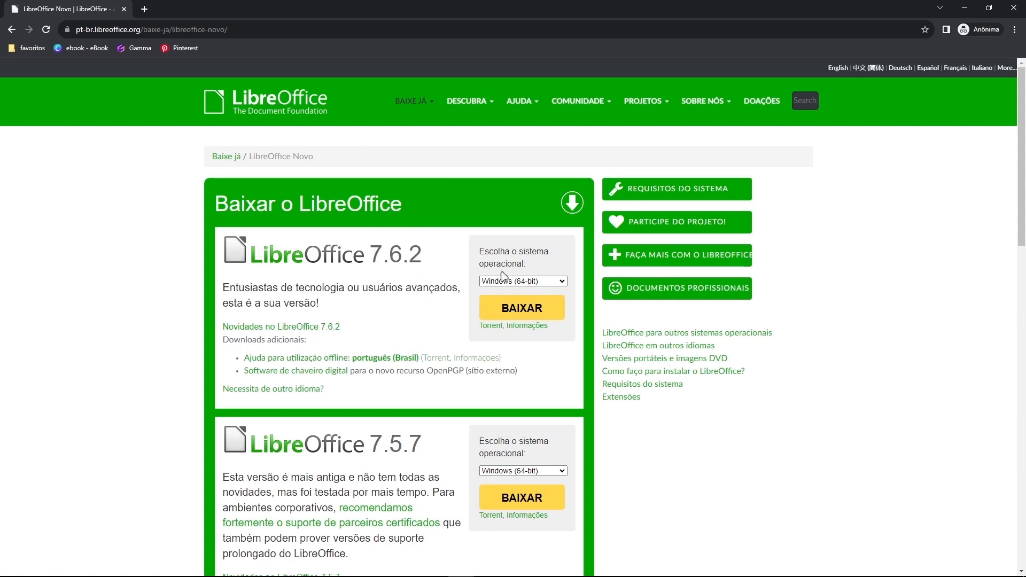
pyautogui.moveTo(479, 251); pyautogui.dragTo(535, 270)
pyautogui.click(536, 281)
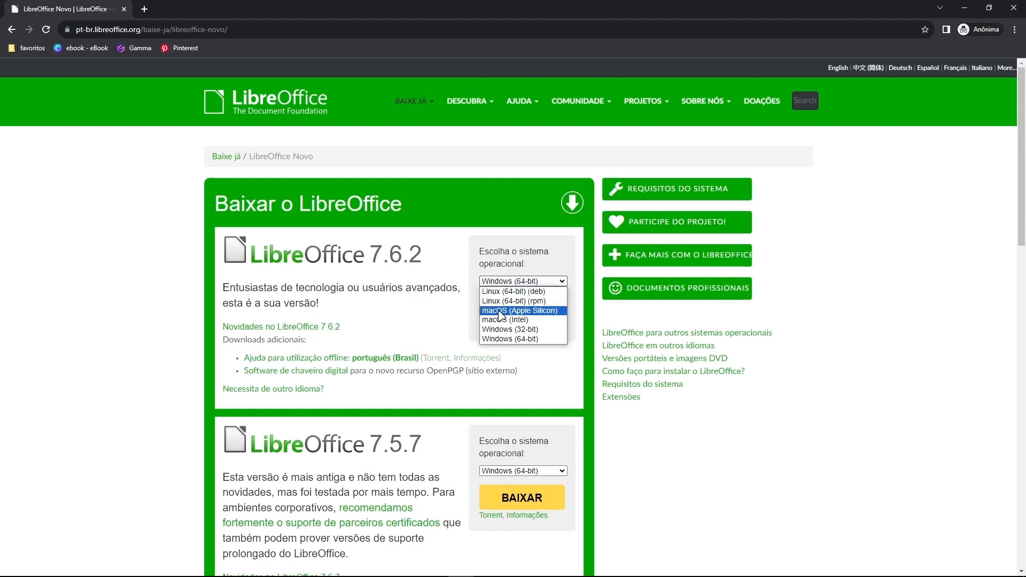
pyautogui.click(522, 340)
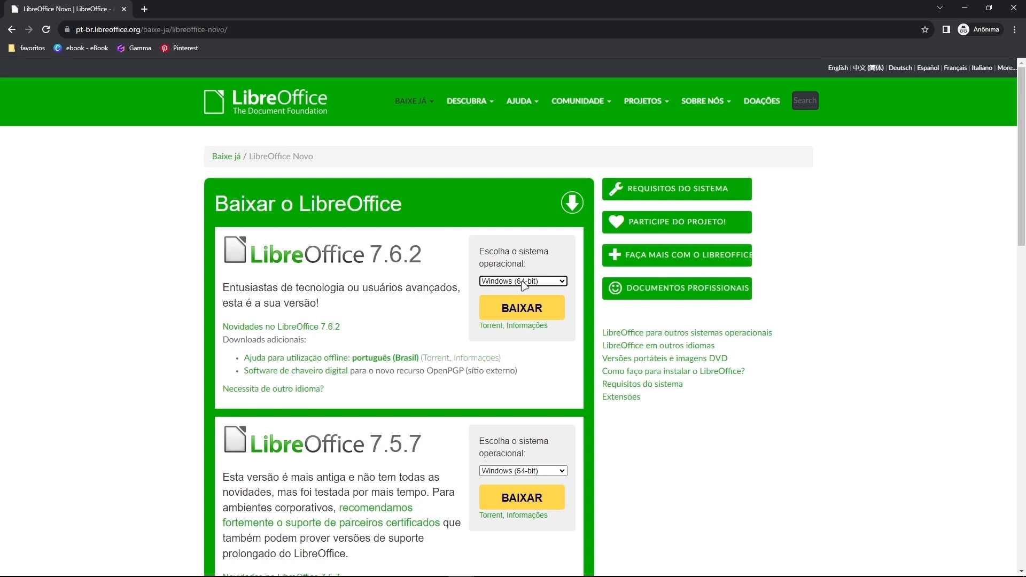
# Check the computer's system type in the Windows "Sobre o computador" settings.
pyautogui.press('super')
pyautogui.write('sobre')
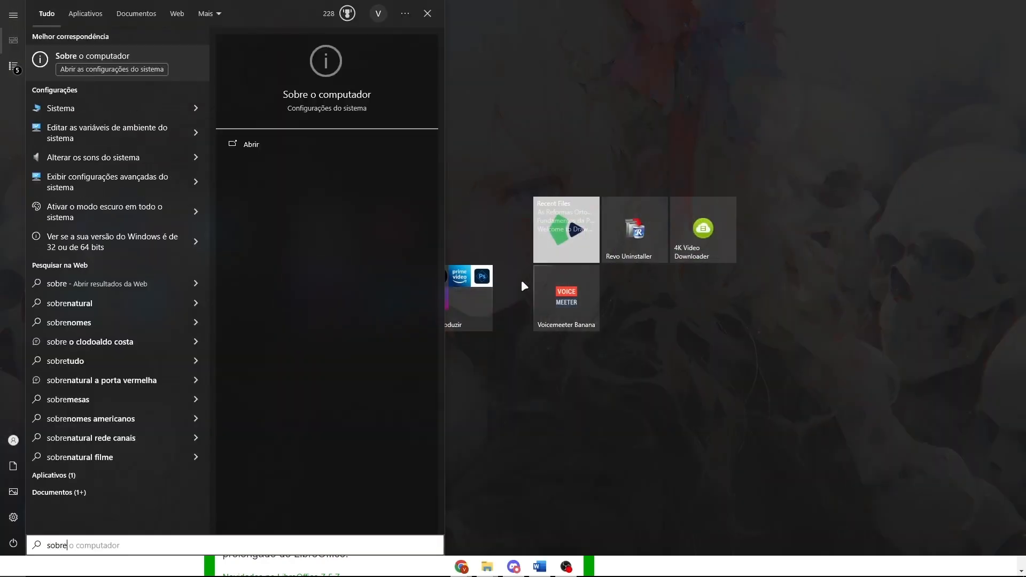
pyautogui.press('Return')
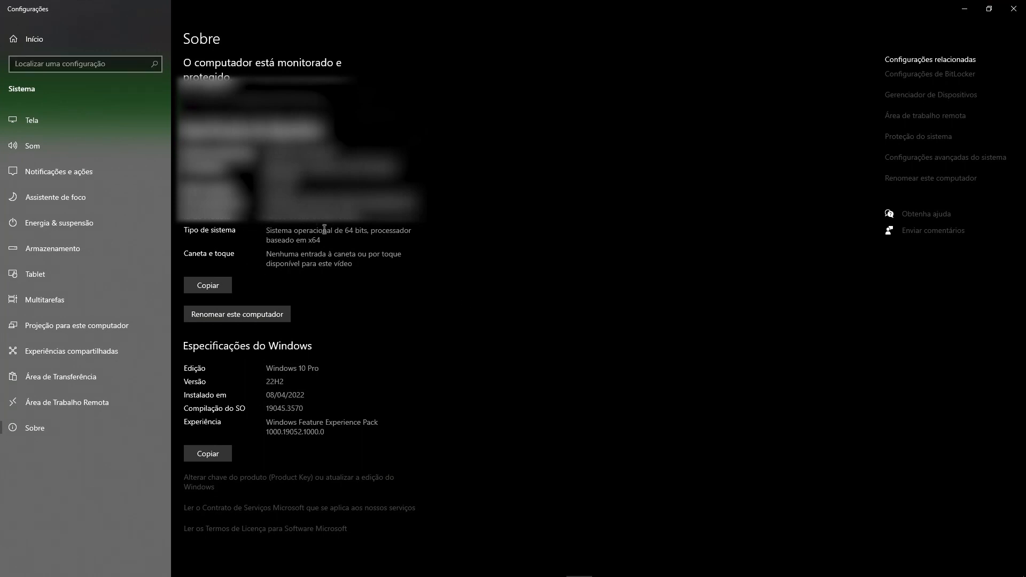
pyautogui.moveTo(345, 230); pyautogui.dragTo(368, 229)
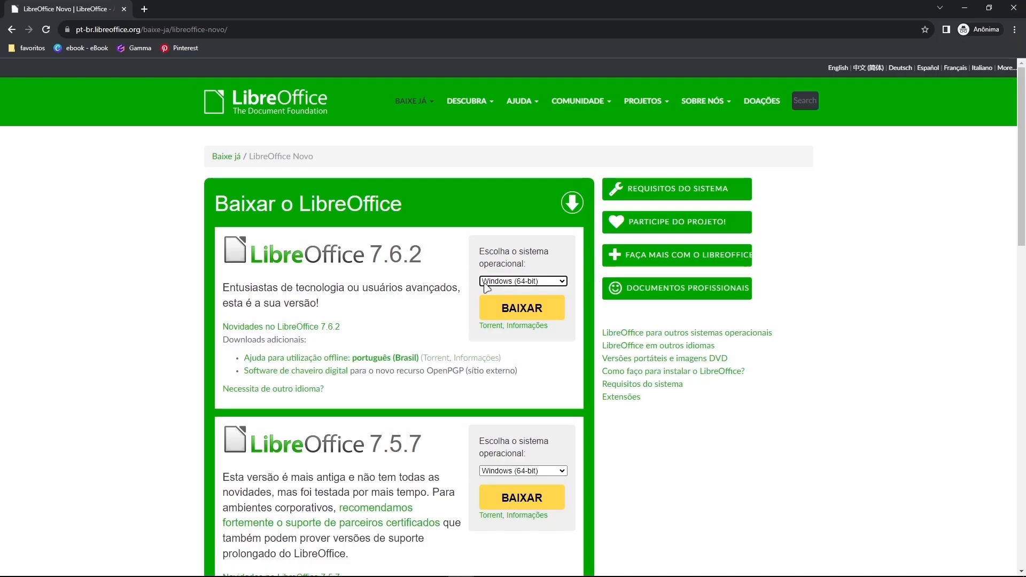
# Download the installer LibreOffice_7.6.2_Win_x86-64 into the Downloads folder and launch it.
pyautogui.click(524, 309)
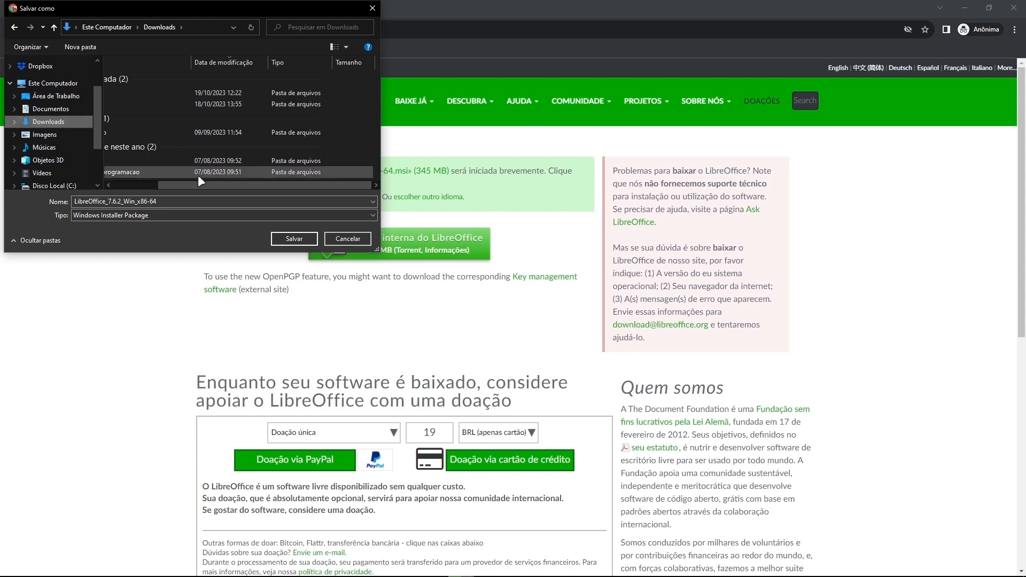
pyautogui.click(294, 239)
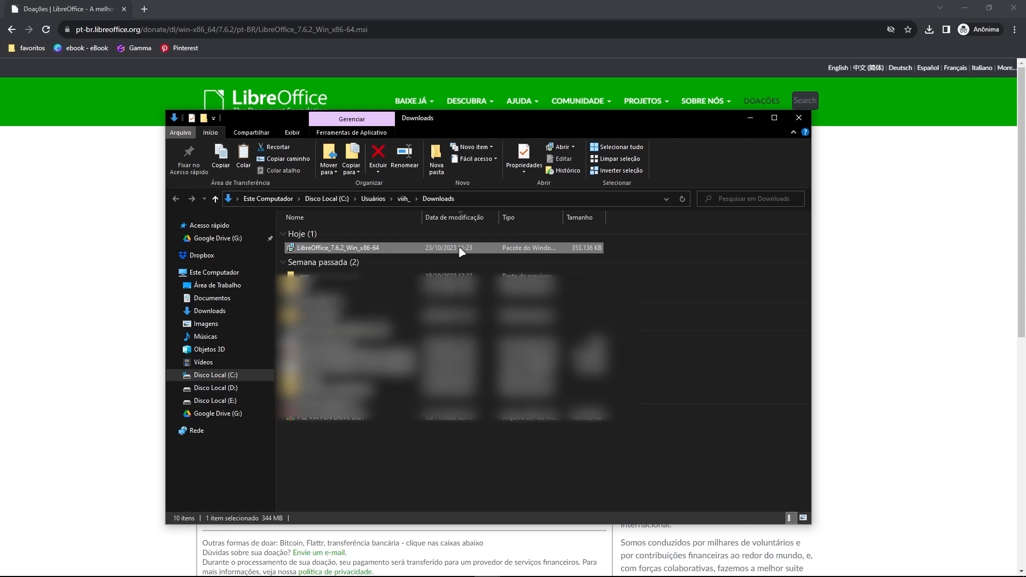
pyautogui.doubleClick(475, 250)
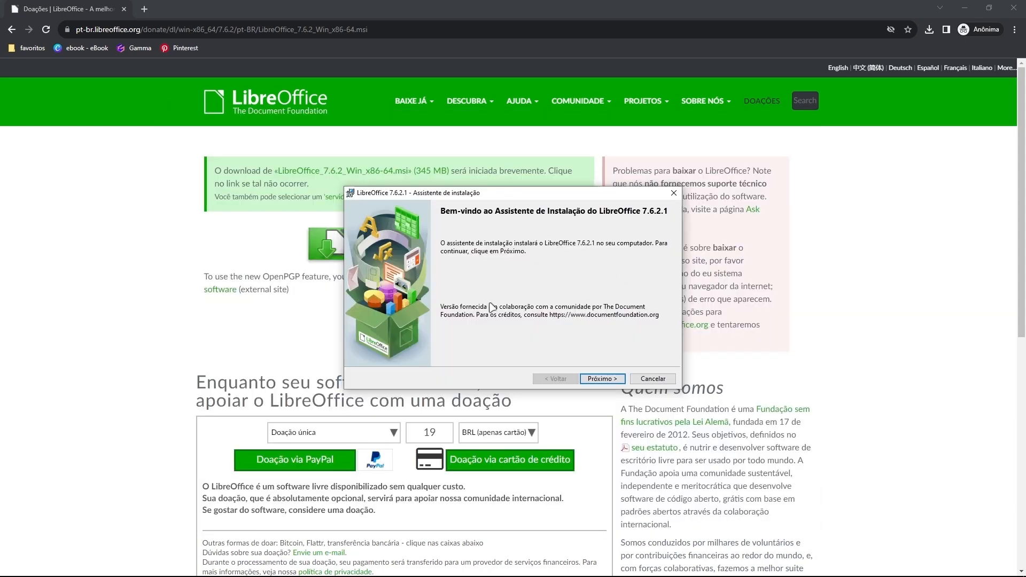
# Install LibreOffice with the Típica setup and a desktop shortcut, without loading at system startup, and finish the installation wizard.
pyautogui.click(610, 380)
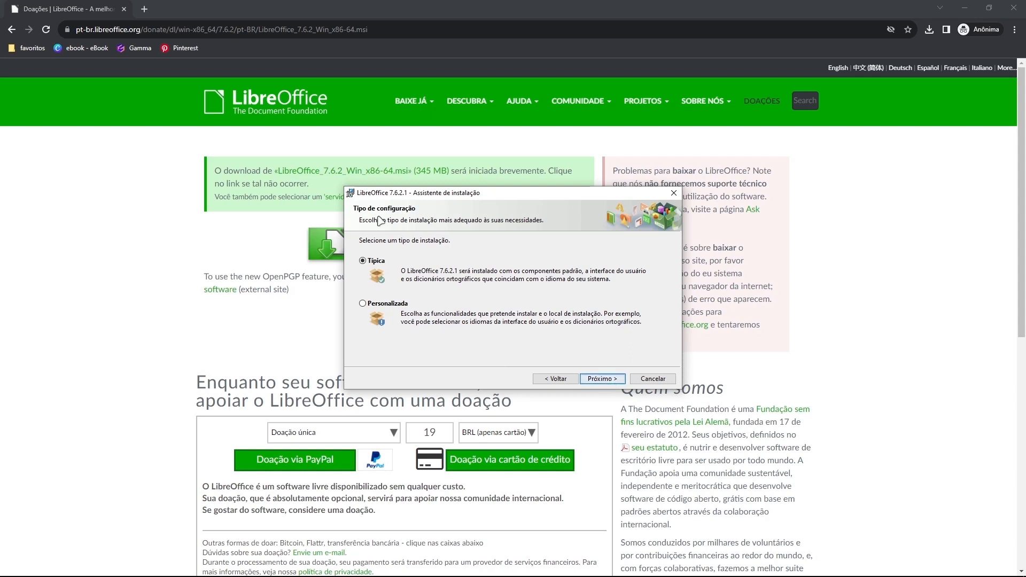
pyautogui.click(609, 378)
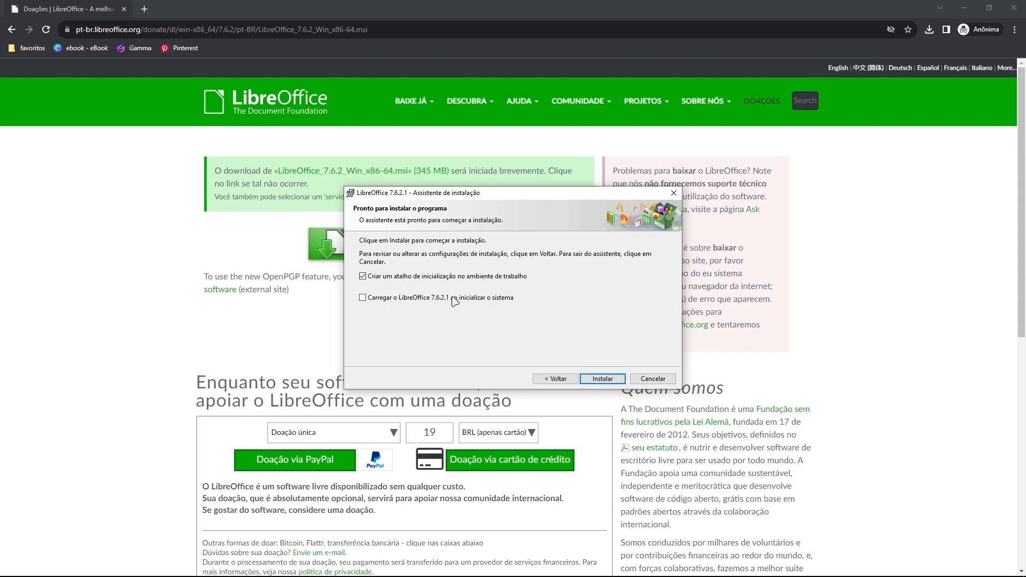
pyautogui.click(603, 379)
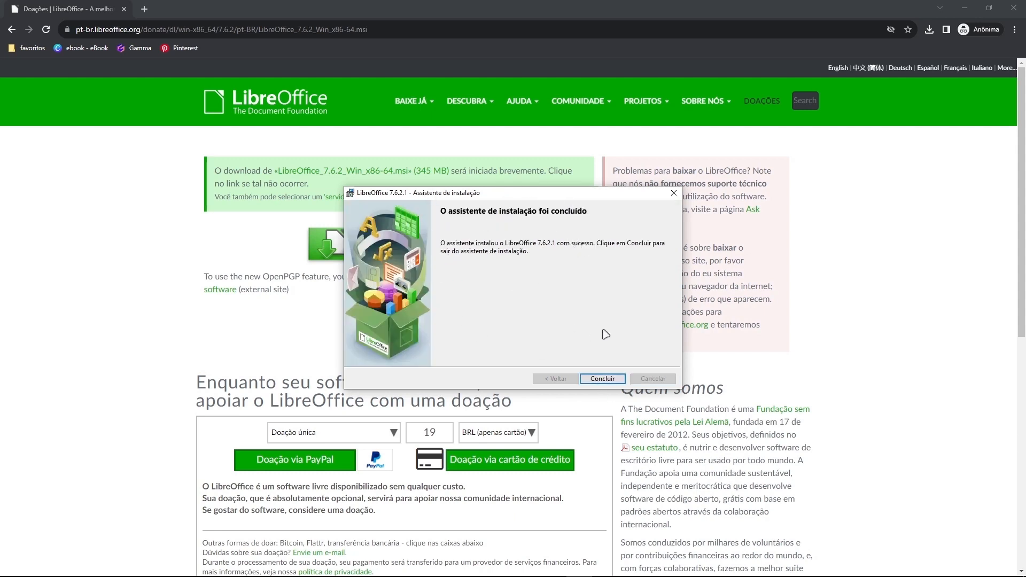
pyautogui.click(608, 379)
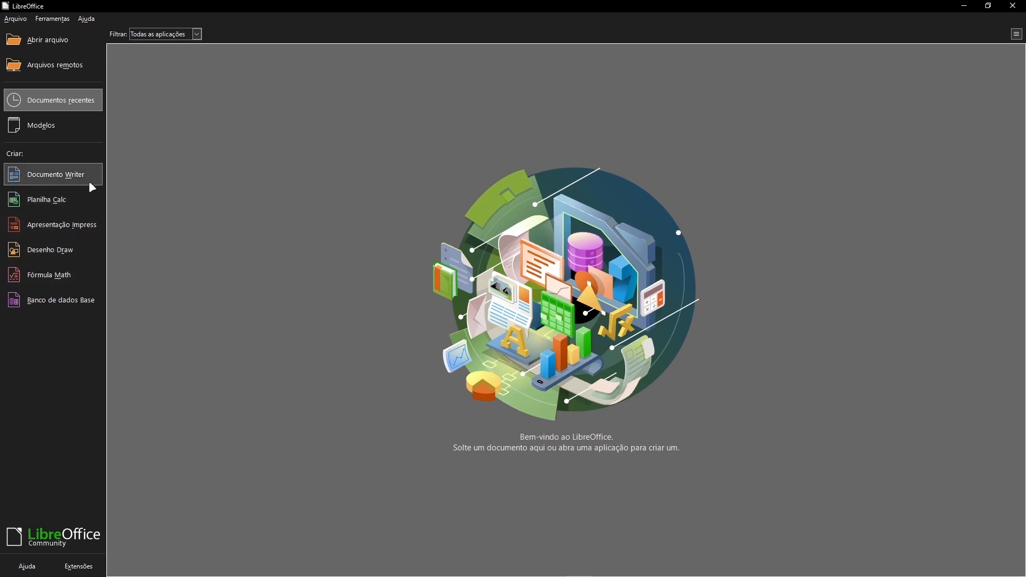
# Create a new Writer document from the LibreOffice start screen.
pyautogui.click(48, 177)
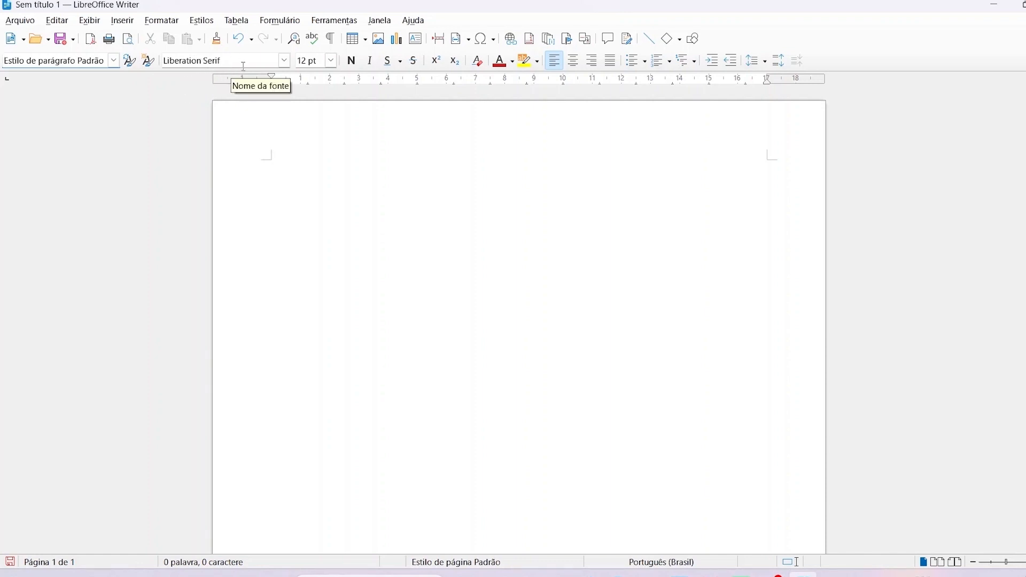
# Examine the available fonts, font sizes, table size grid and insertable items in the blank document.
pyautogui.click(284, 60)
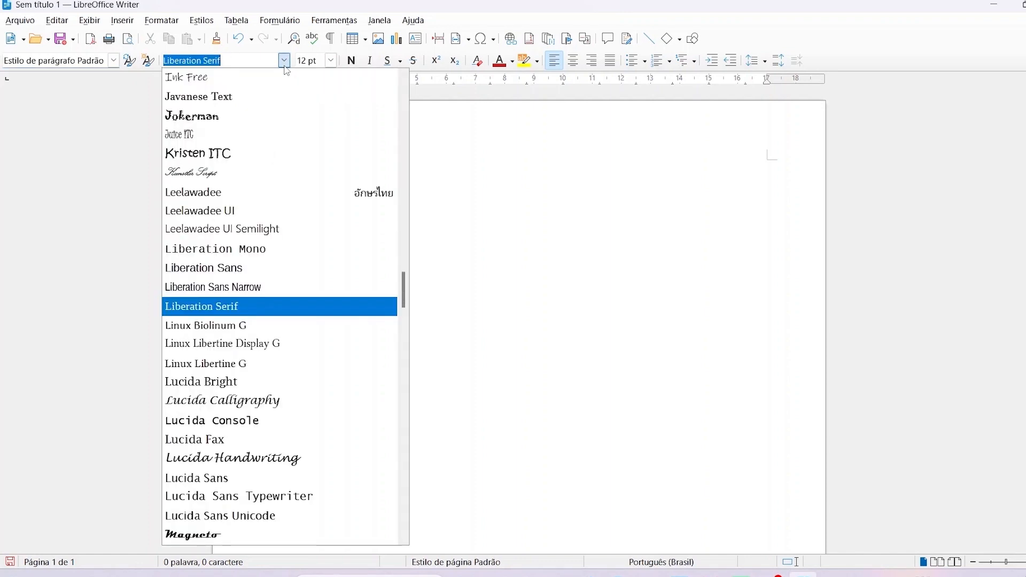
pyautogui.scroll(-3, 267, 161)
pyautogui.scroll(-12, 272, 173)
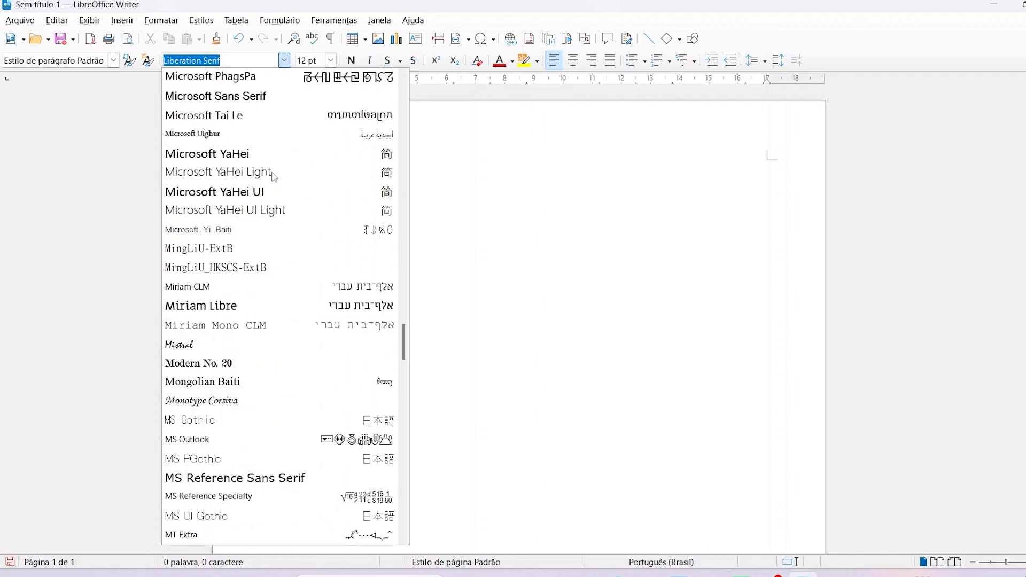
pyautogui.scroll(-10, 270, 218)
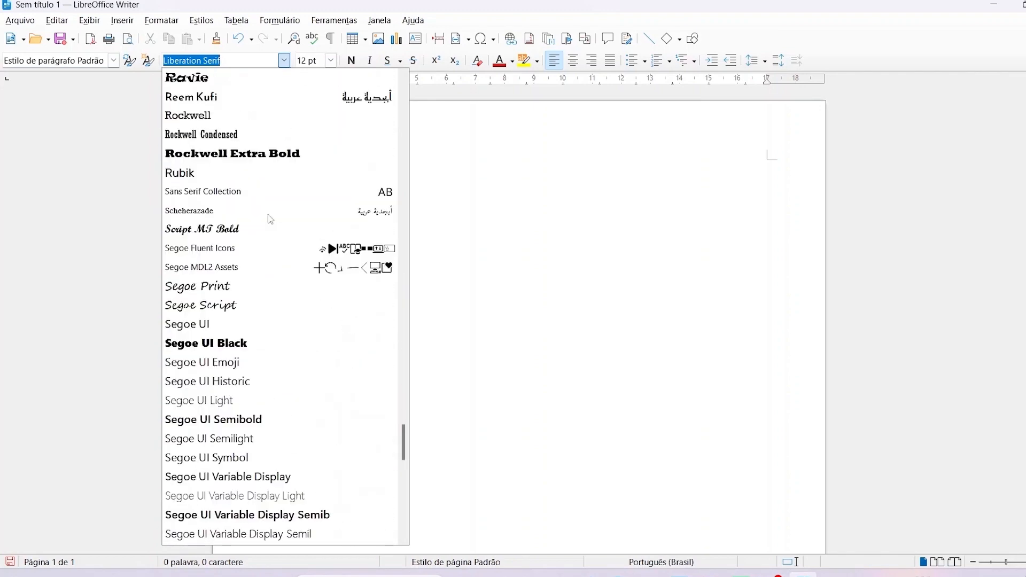
pyautogui.click(107, 126)
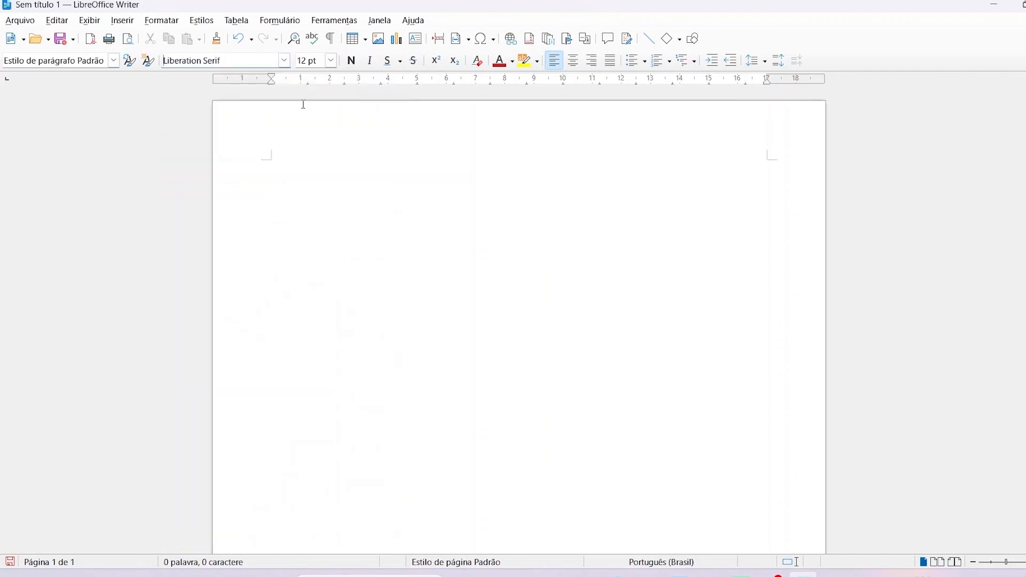
pyautogui.click(331, 61)
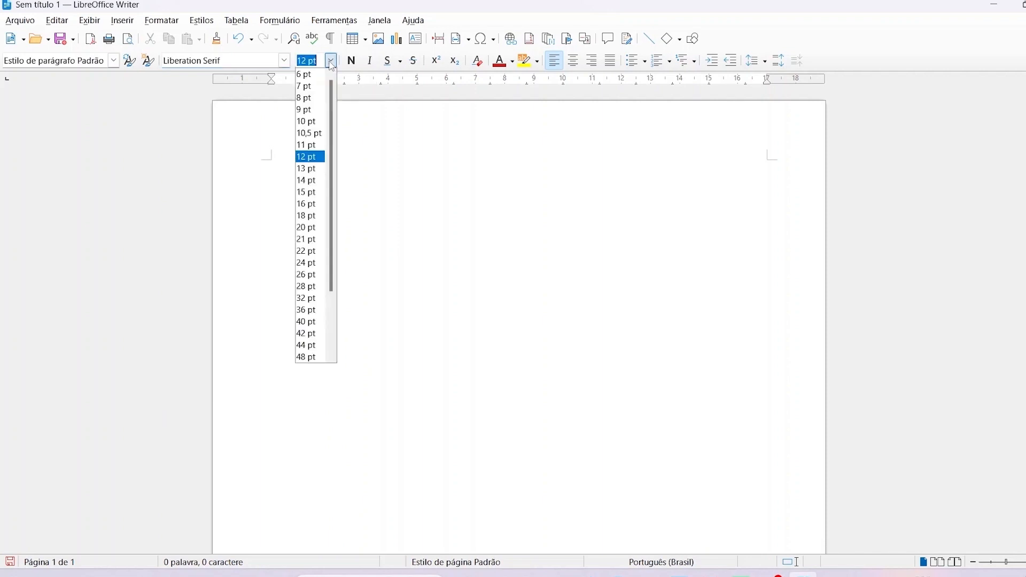
pyautogui.click(276, 94)
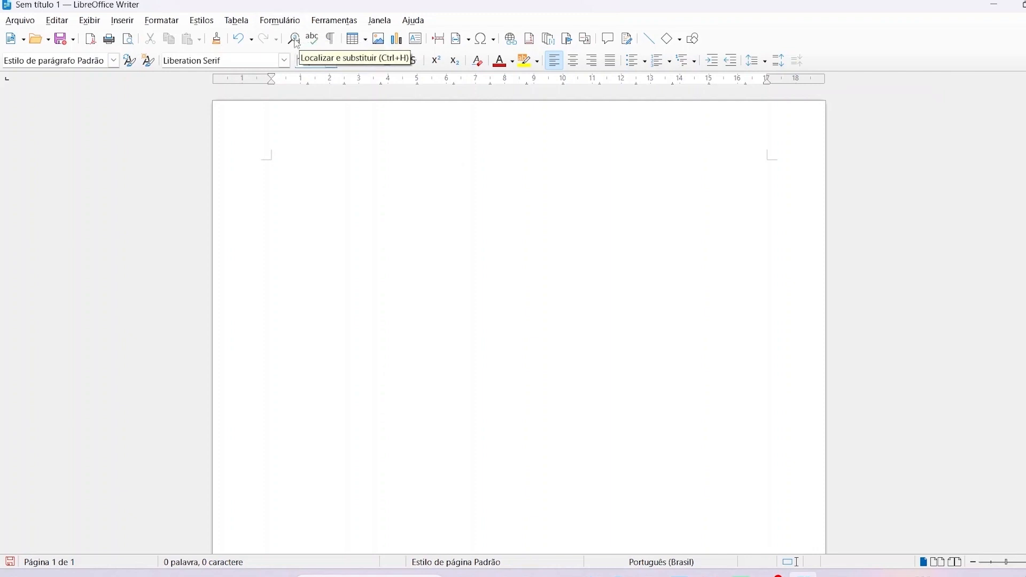
pyautogui.click(351, 40)
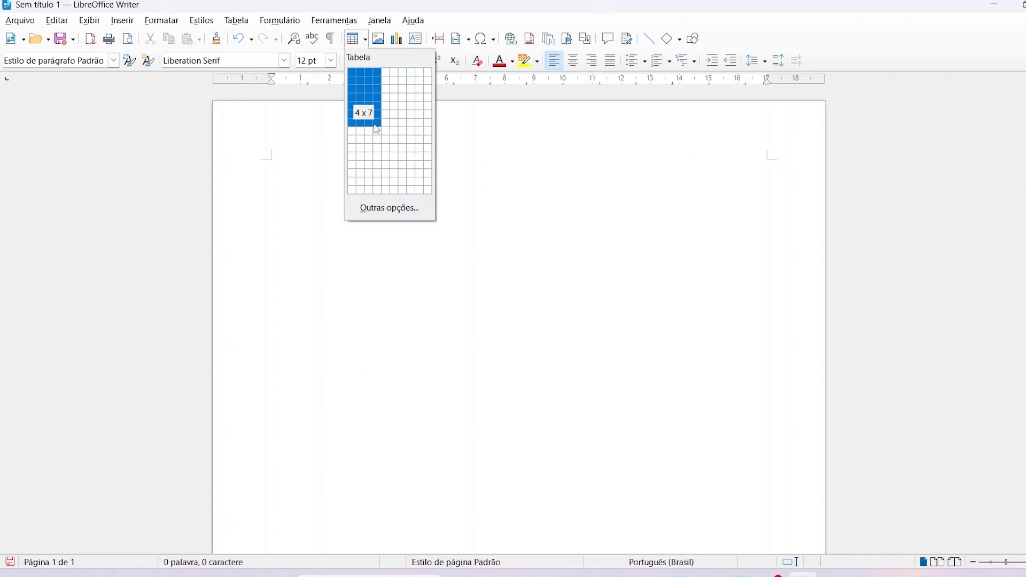
pyautogui.click(384, 41)
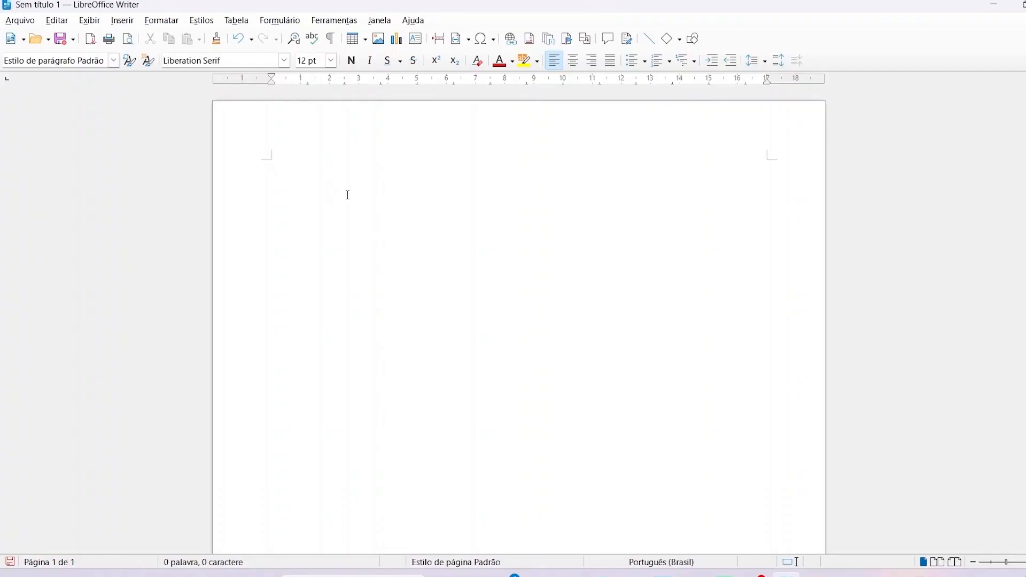
pyautogui.click(114, 25)
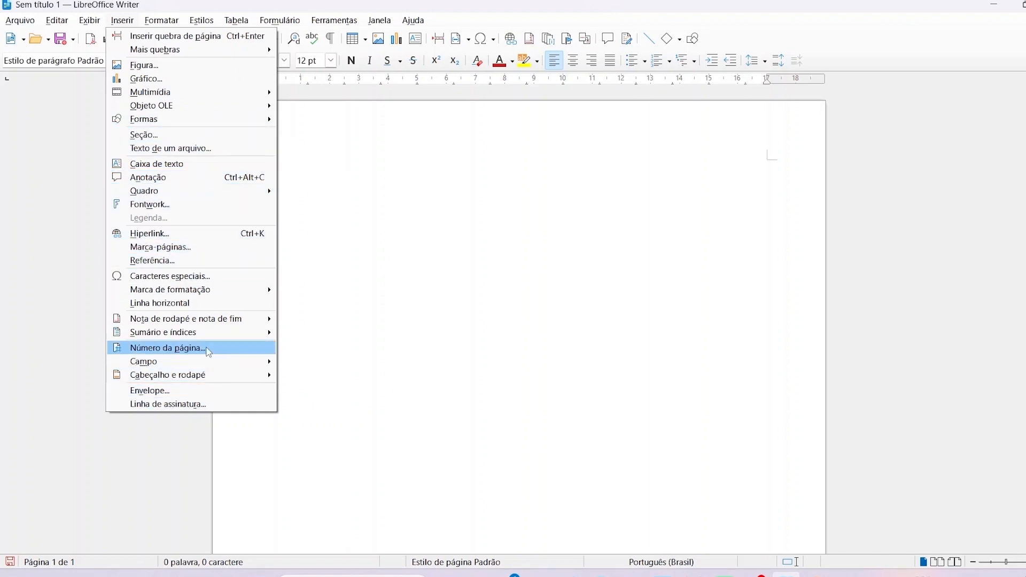
pyautogui.moveTo(209, 369)
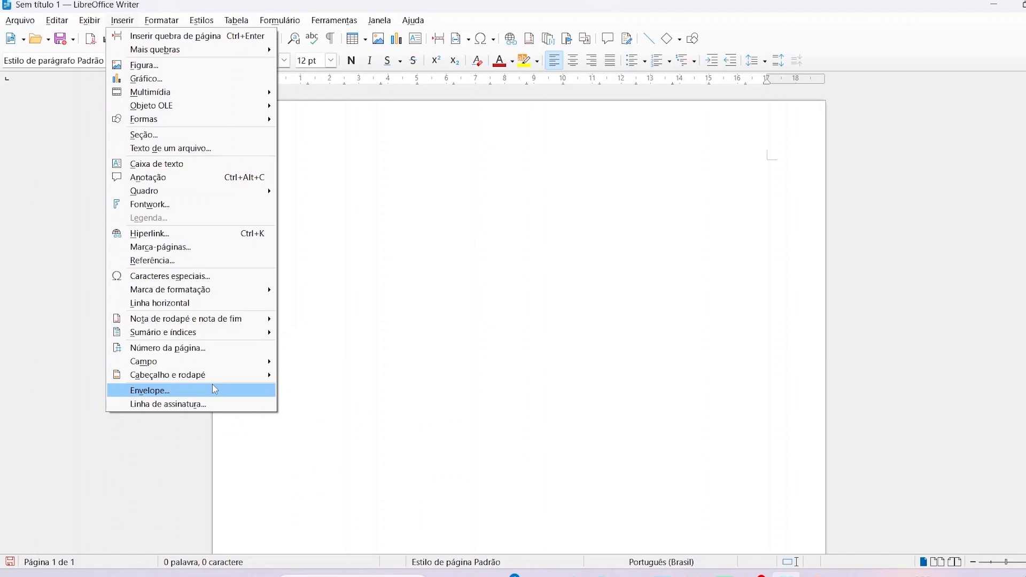
pyautogui.click(109, 25)
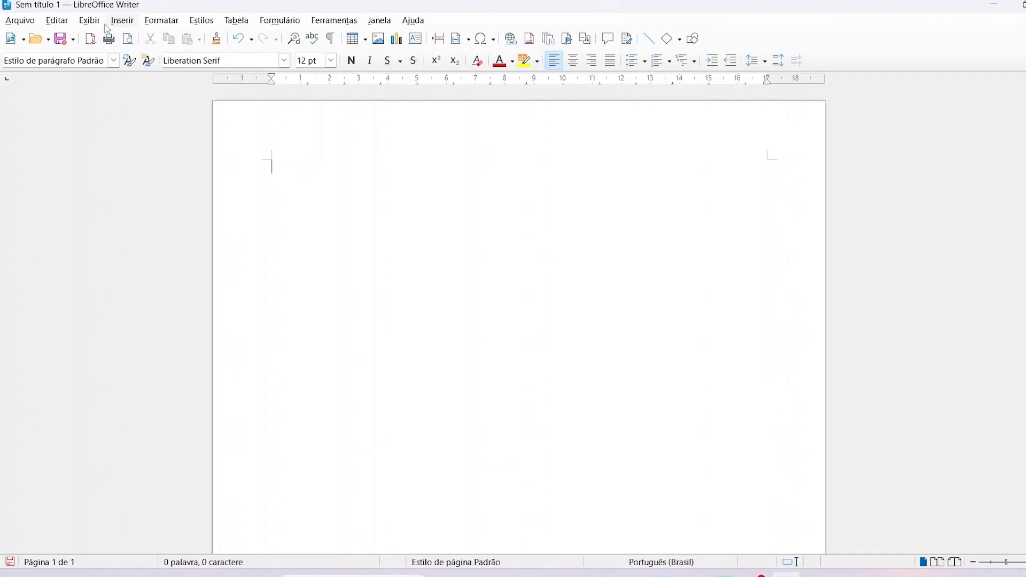
# Switch the user interface variant to "Em abas", applying it to Writer only.
pyautogui.click(92, 24)
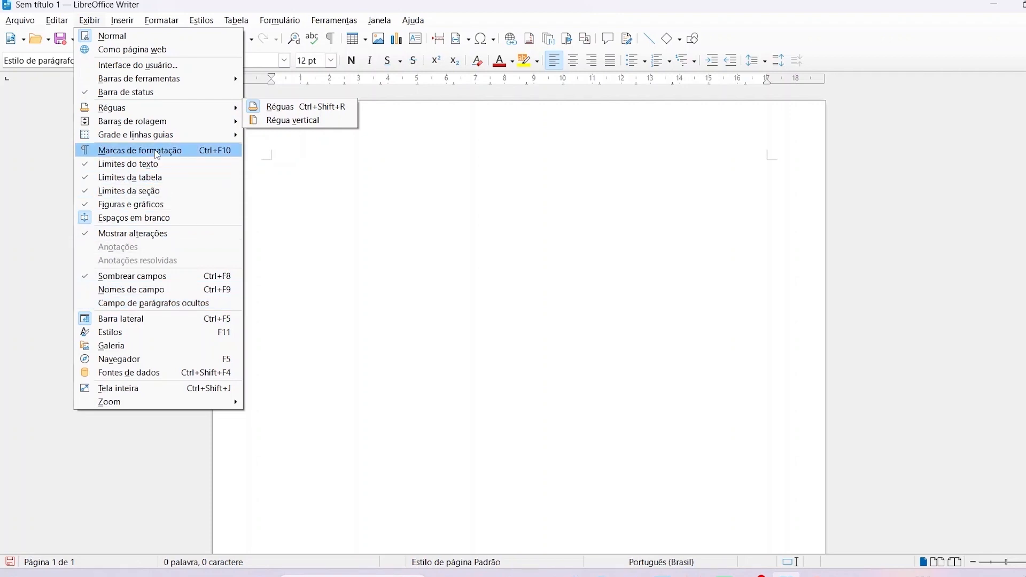
pyautogui.click(140, 70)
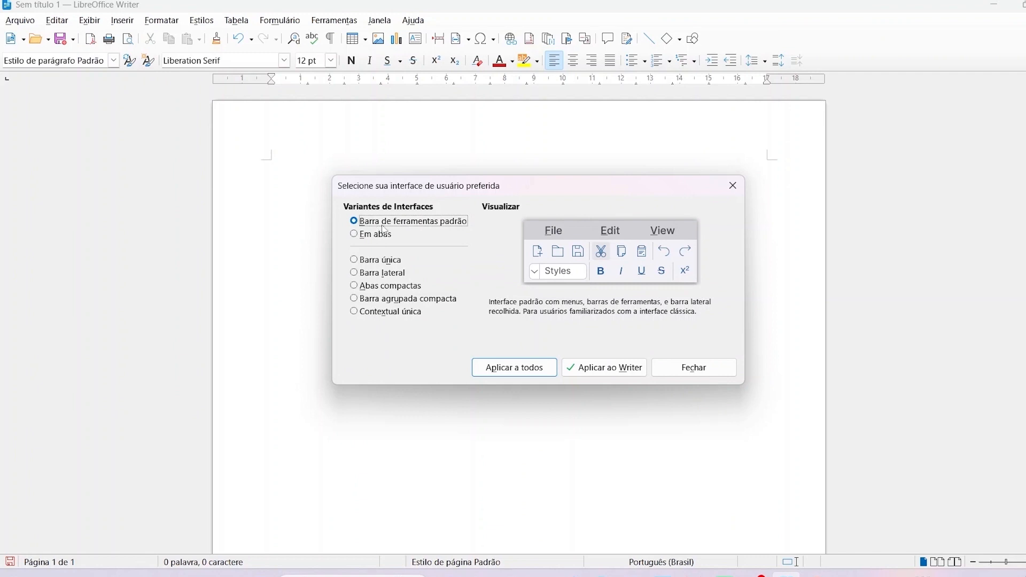
pyautogui.click(354, 234)
pyautogui.click(573, 370)
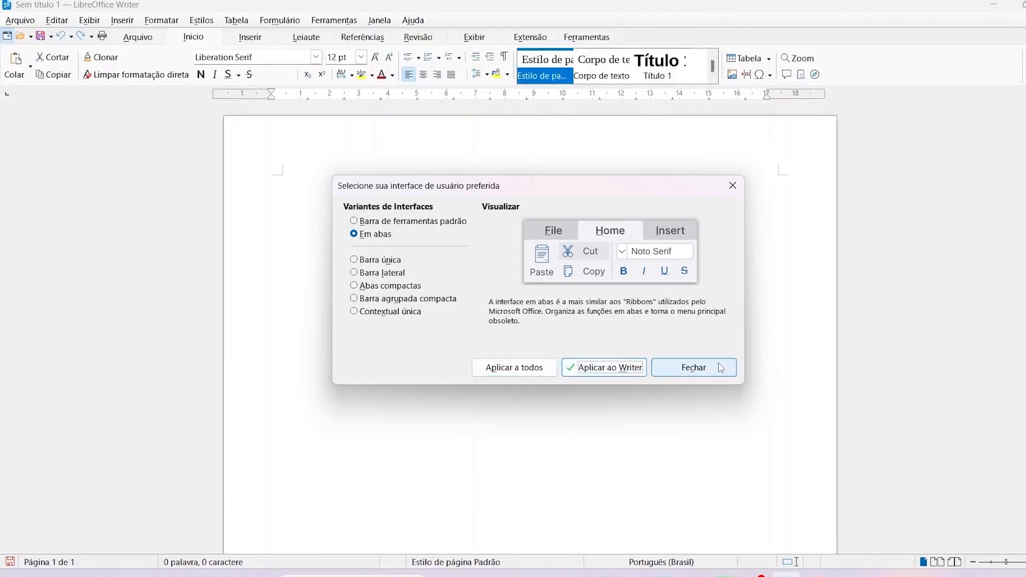
pyautogui.click(721, 368)
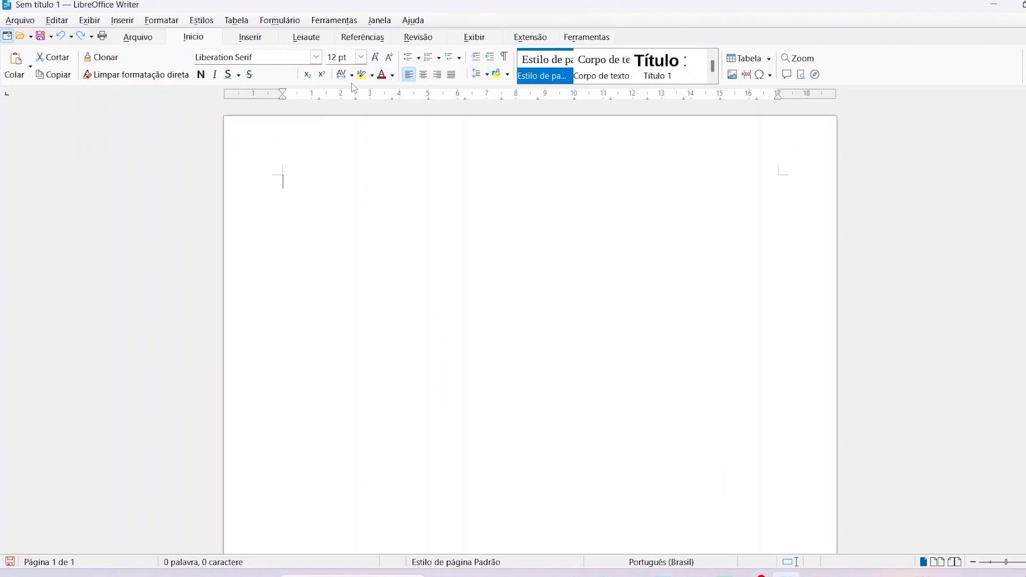
# Switch the user interface variant back to "Barra de ferramentas padrão", applying it to Writer only.
pyautogui.click(249, 74)
pyautogui.click(89, 20)
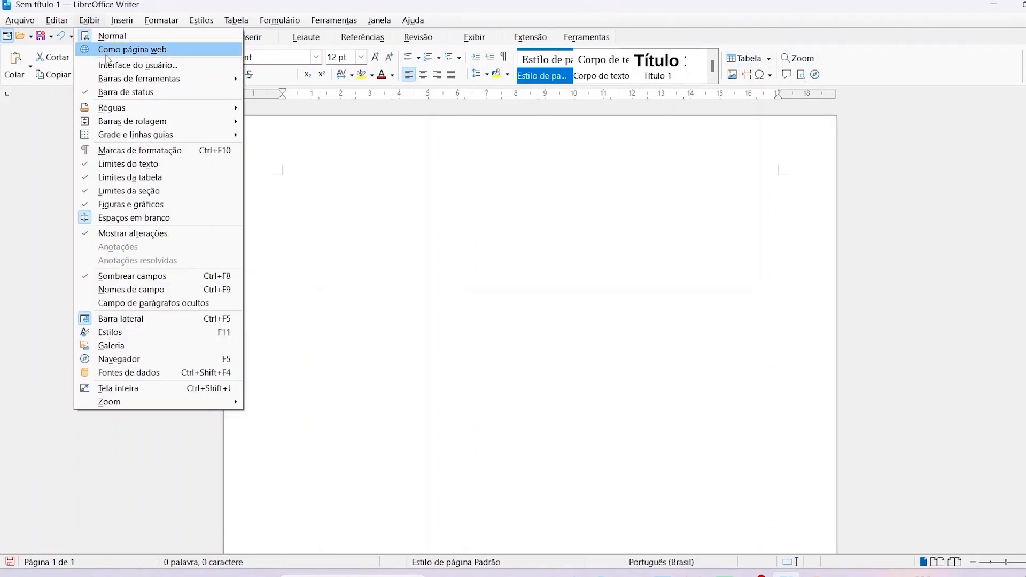
pyautogui.click(112, 65)
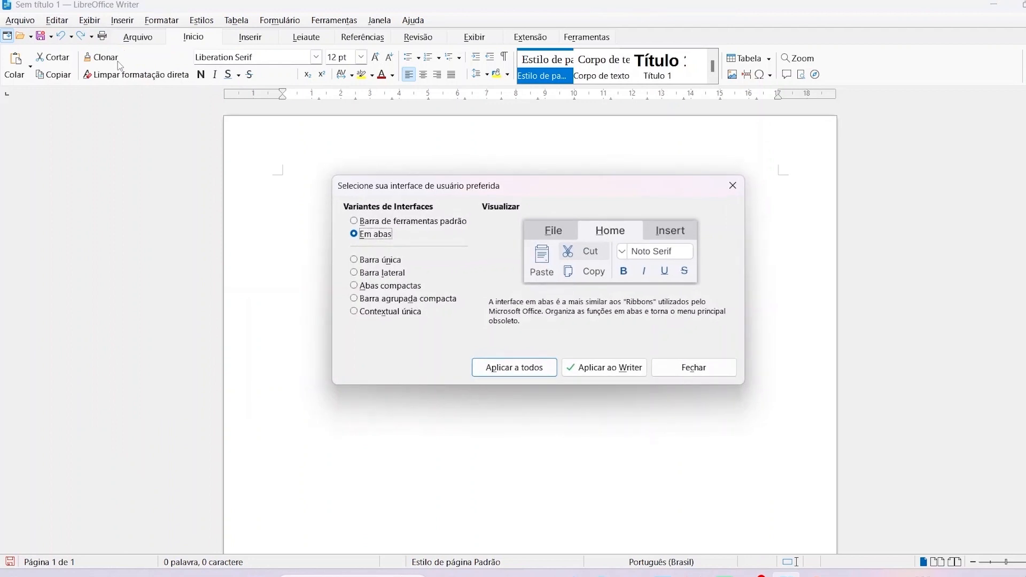
pyautogui.click(359, 222)
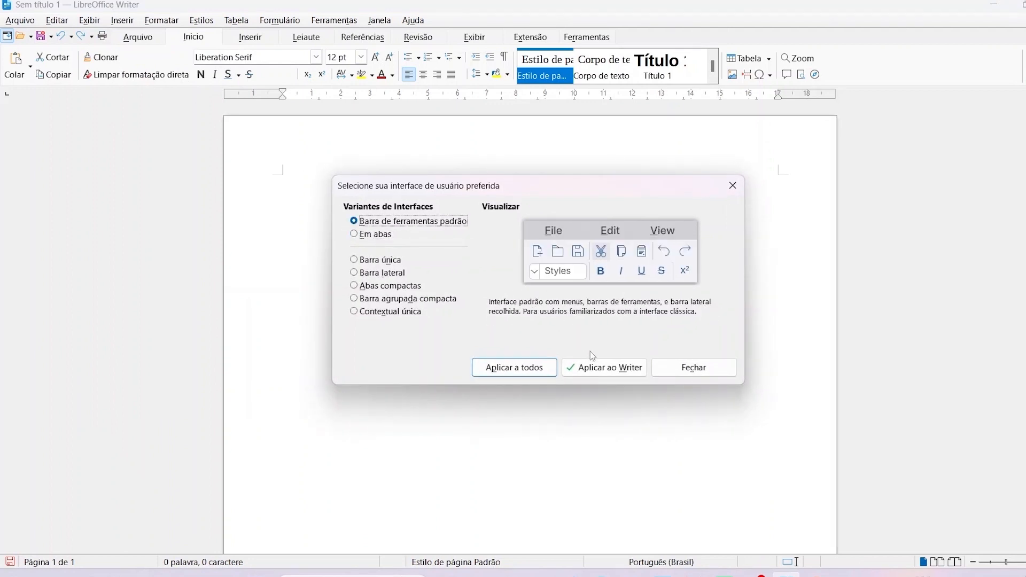
pyautogui.click(604, 368)
pyautogui.click(673, 368)
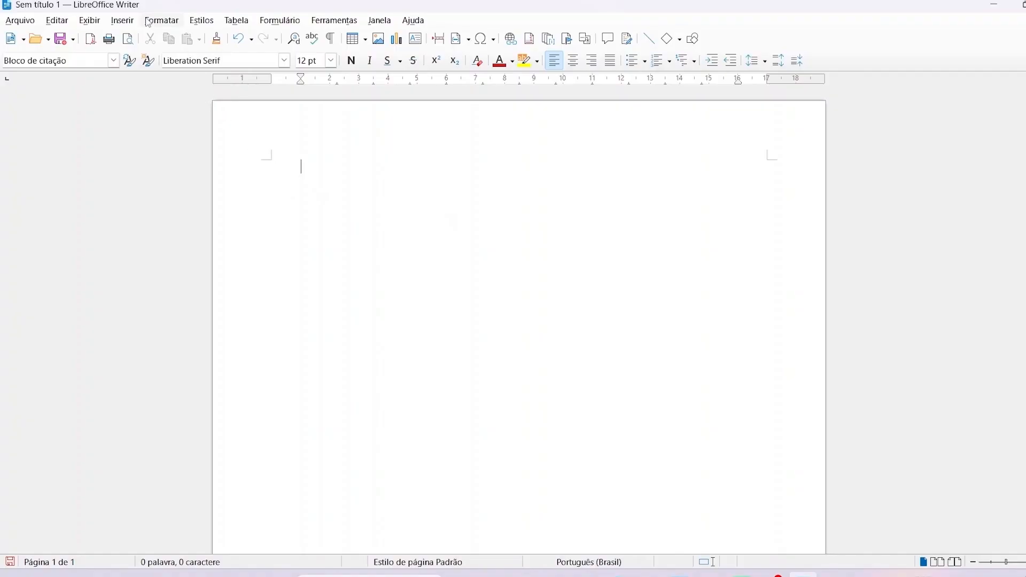
# Examine the available formatting, text wrap, rotation, style, table and form control commands.
pyautogui.click(153, 24)
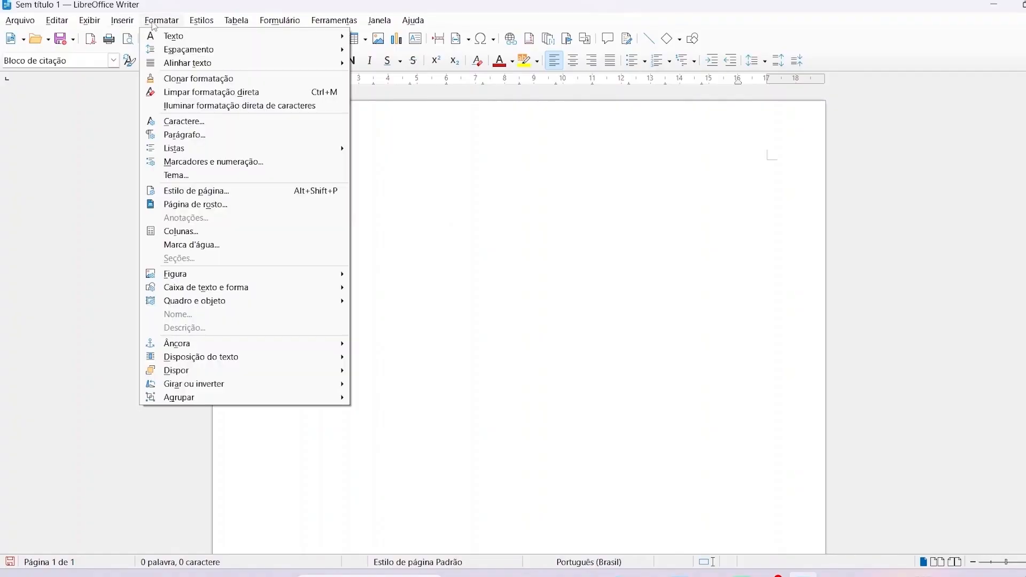
pyautogui.moveTo(177, 41)
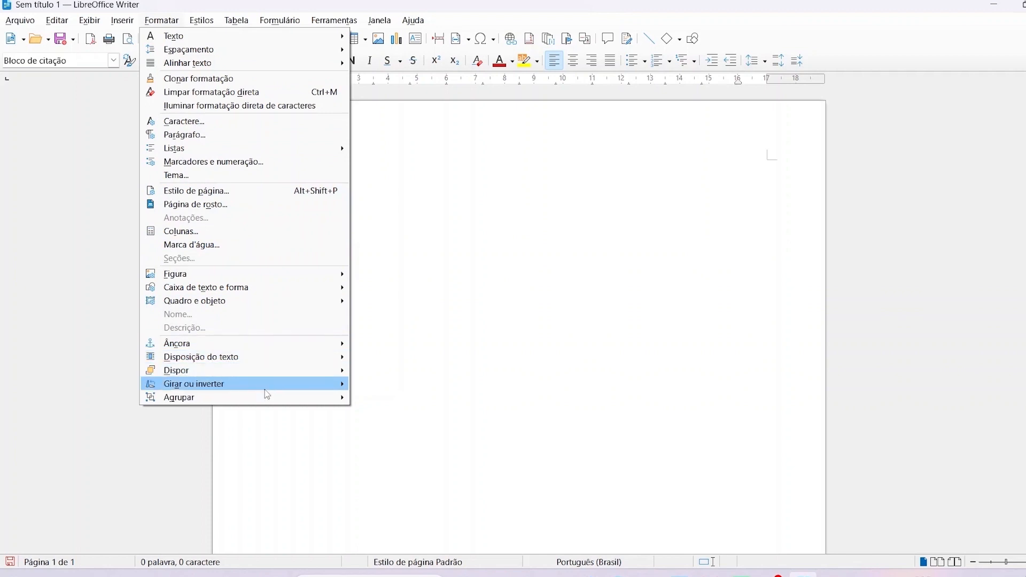
pyautogui.moveTo(266, 402)
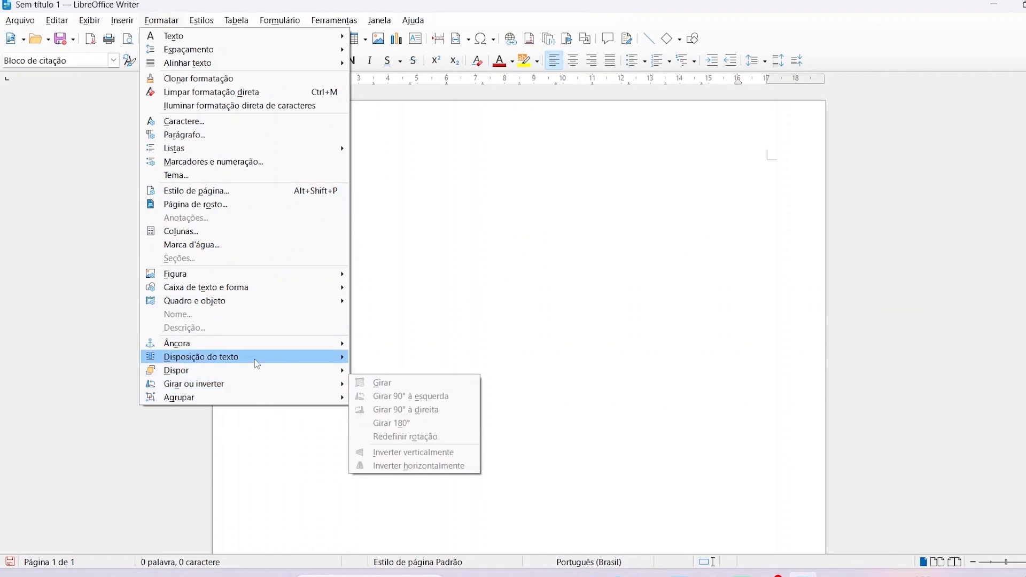
pyautogui.moveTo(266, 363)
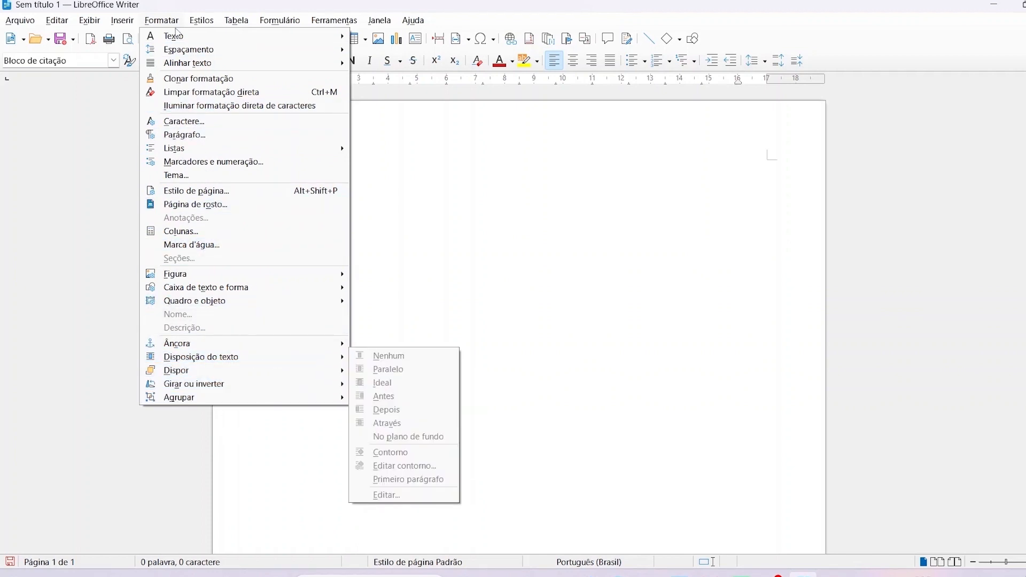
pyautogui.click(197, 24)
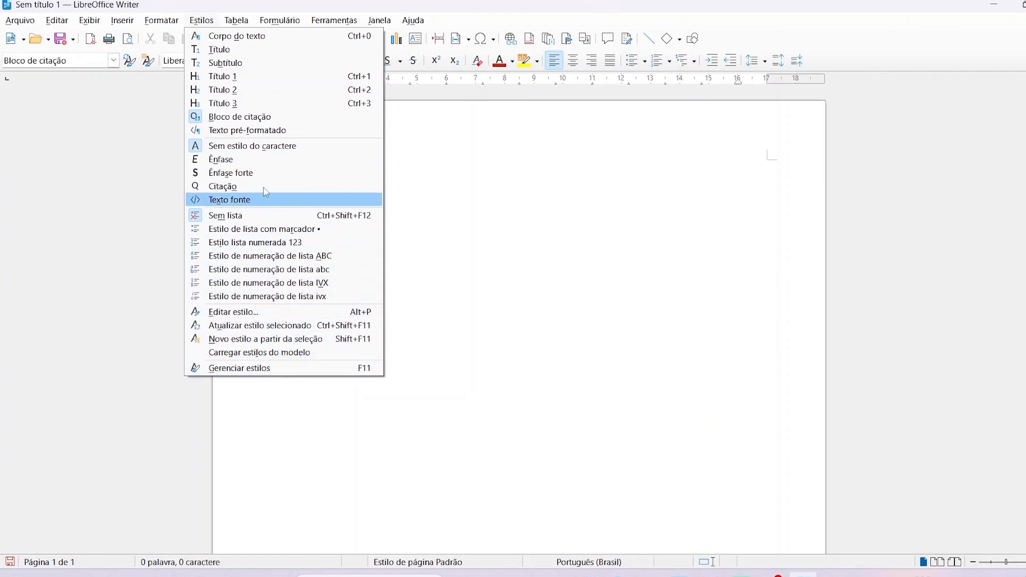
pyautogui.click(239, 20)
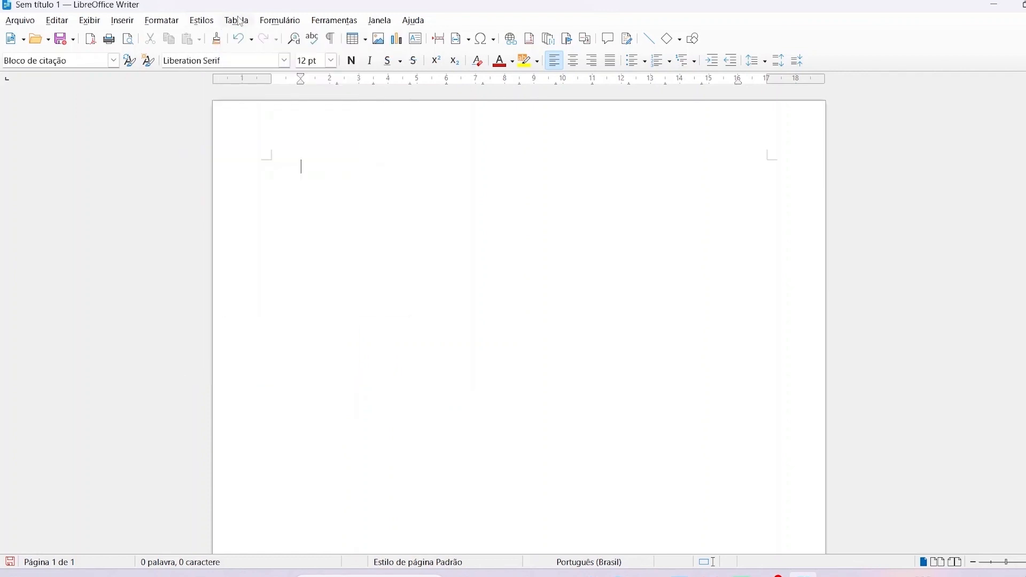
pyautogui.click(239, 20)
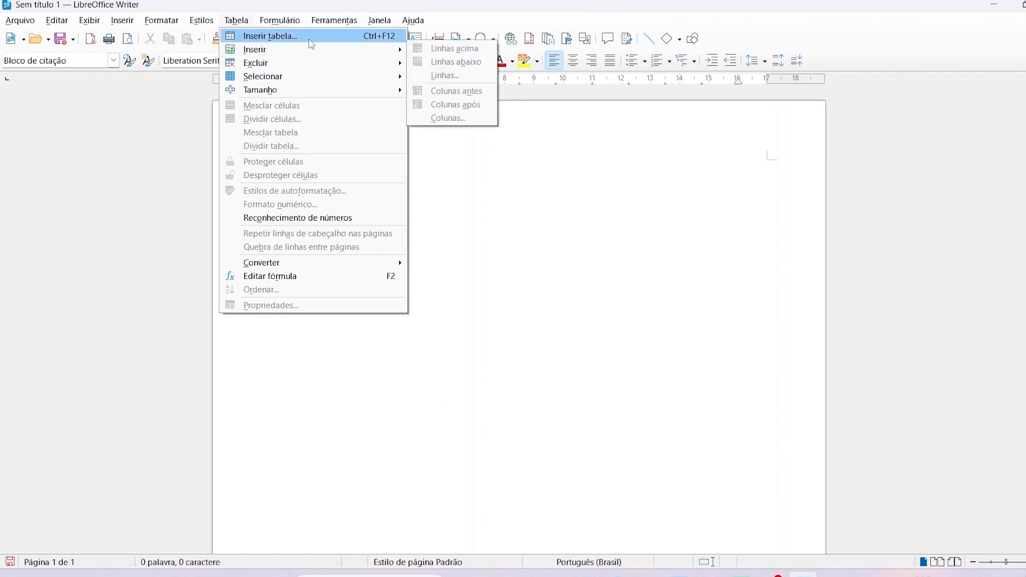
pyautogui.moveTo(303, 89)
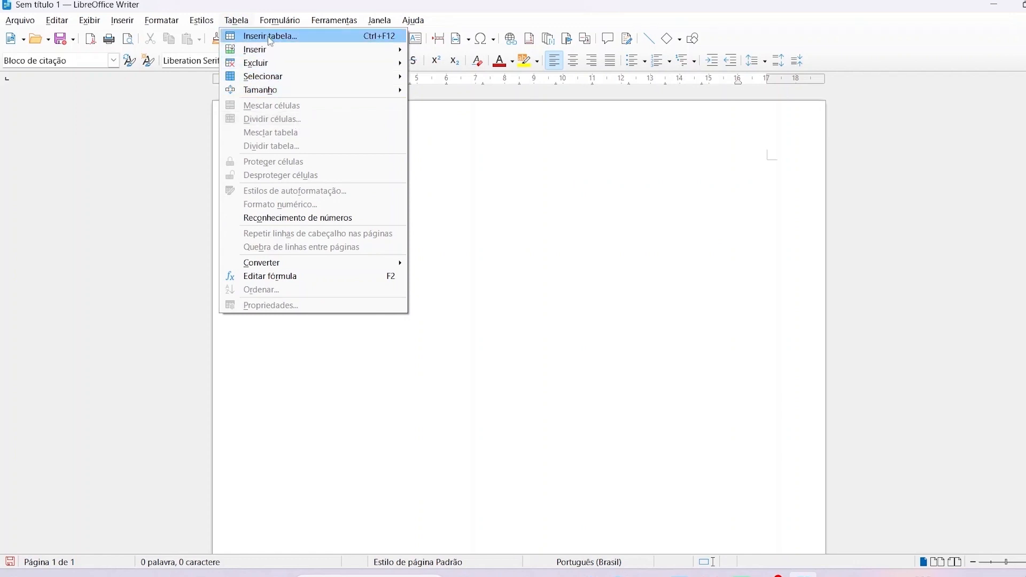
pyautogui.moveTo(269, 51)
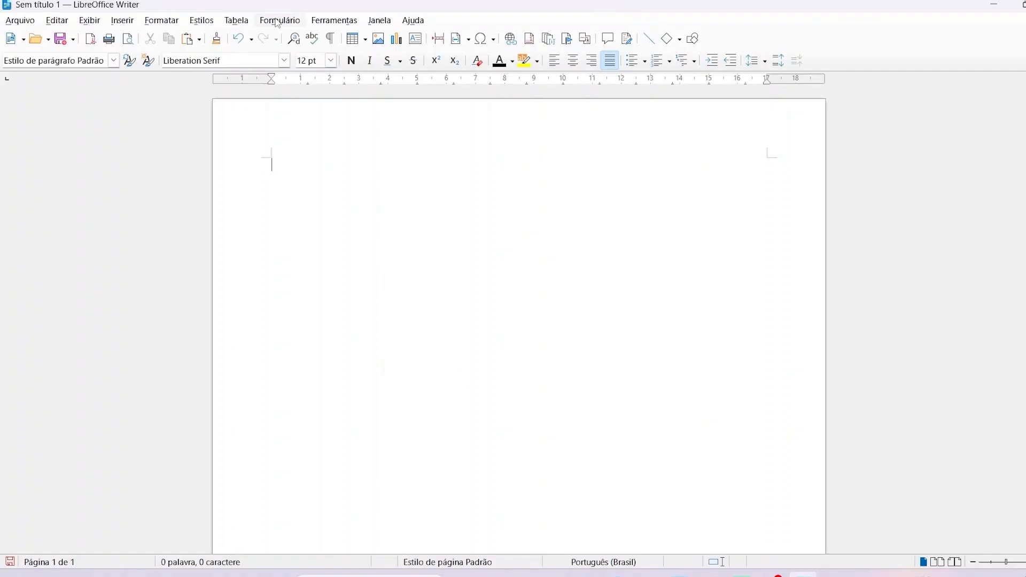
pyautogui.click(277, 22)
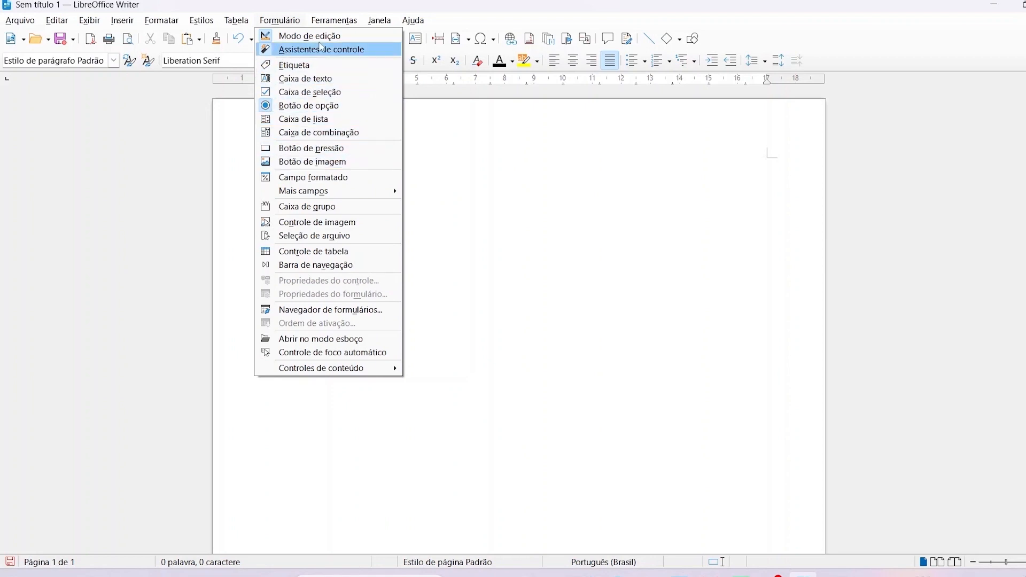
# Insert the "Lorem Ipsum" AutoText entry from the Padrão category into the blank document.
pyautogui.moveTo(332, 20)
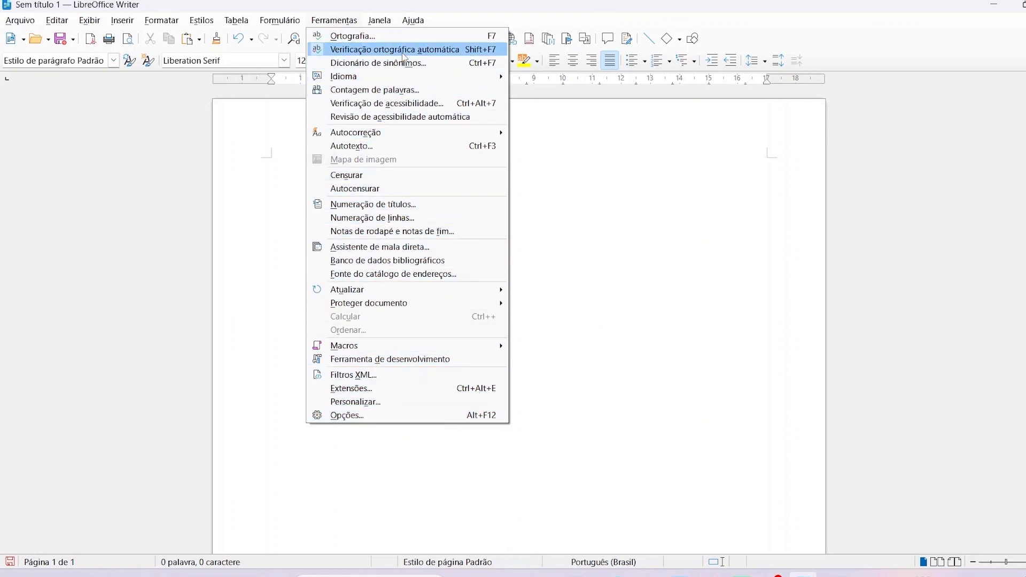
pyautogui.moveTo(395, 135)
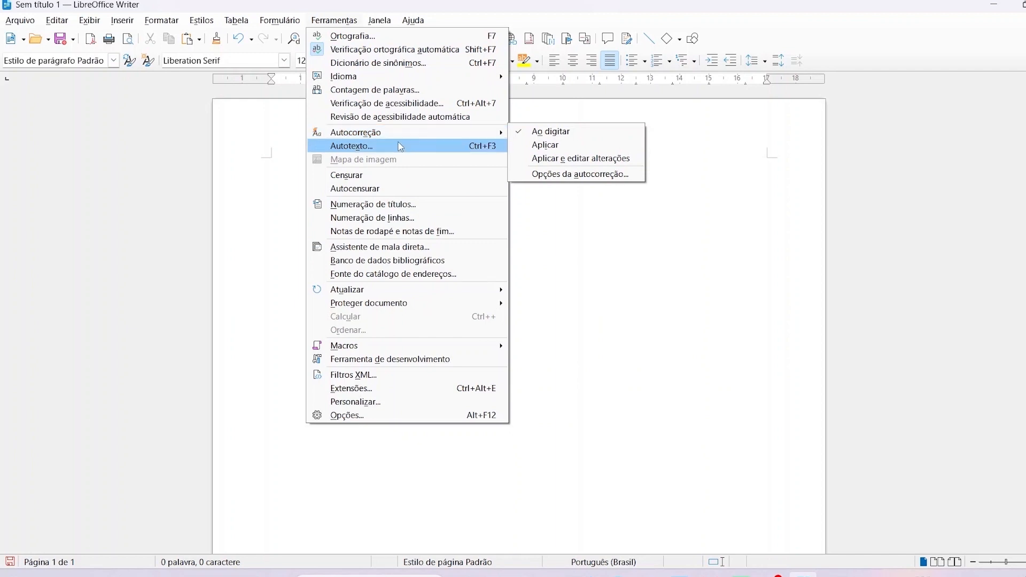
pyautogui.click(400, 149)
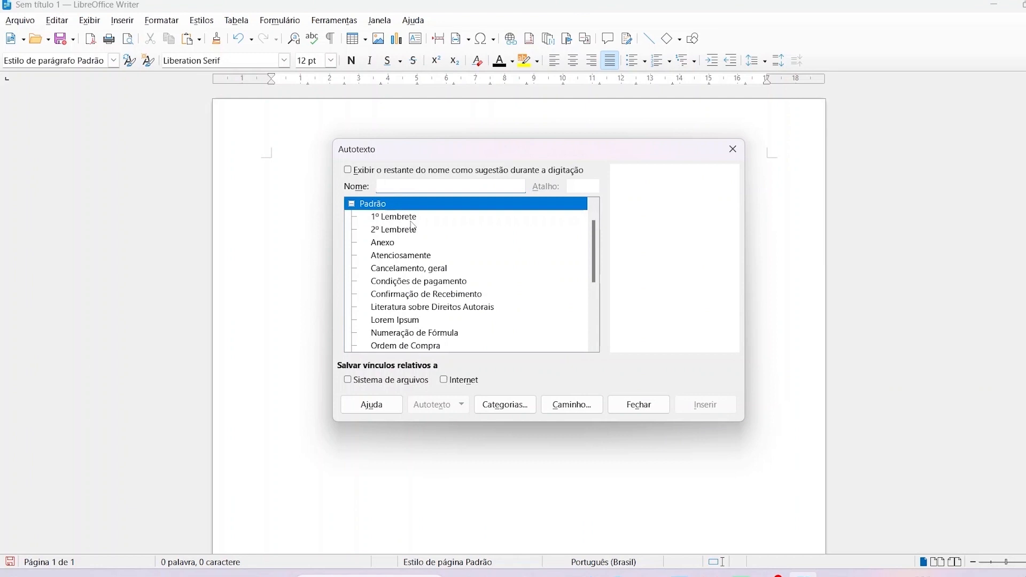
pyautogui.scroll(-4, 439, 261)
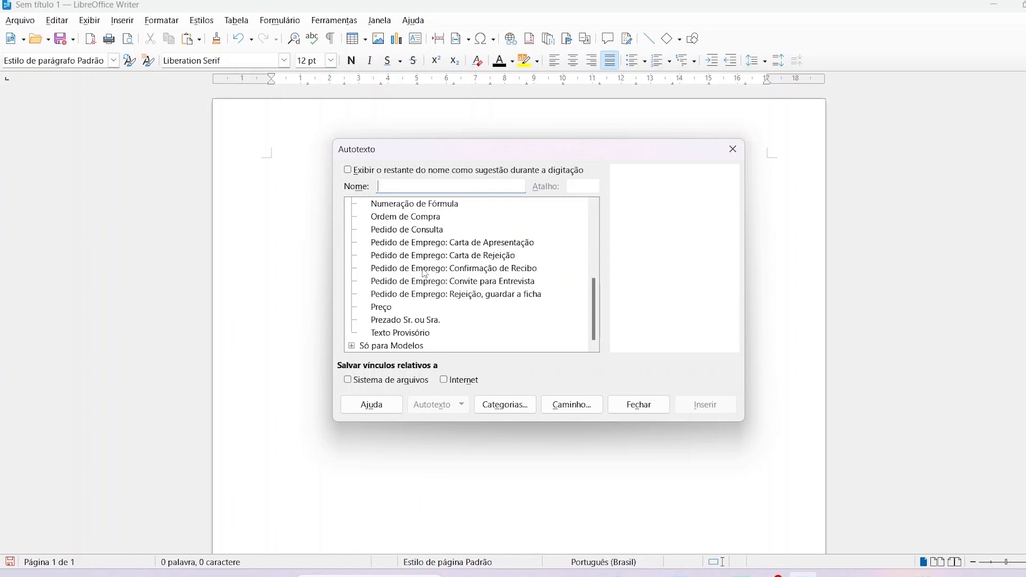
pyautogui.scroll(4, 425, 272)
pyautogui.scroll(-2, 425, 270)
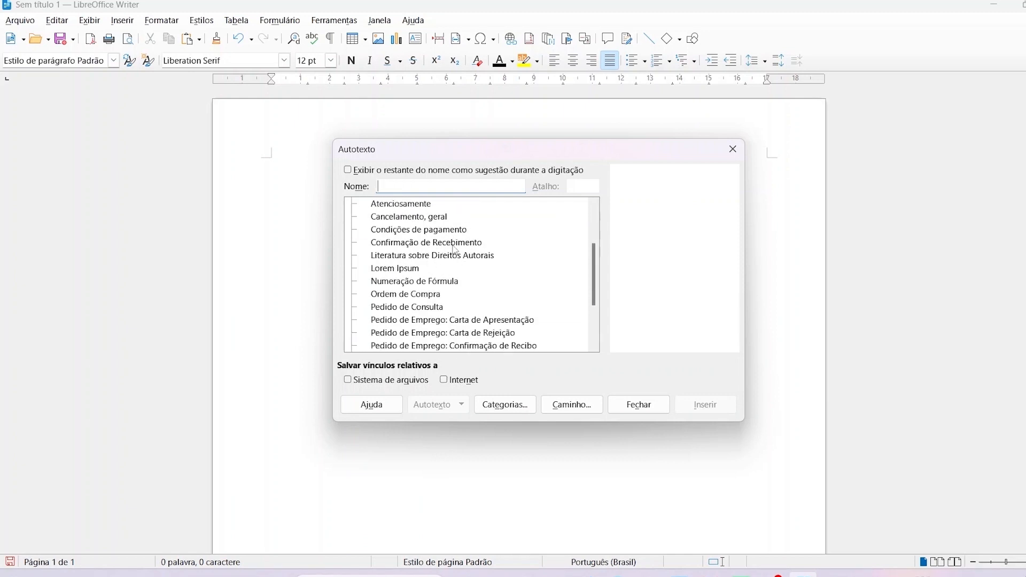
pyautogui.click(410, 270)
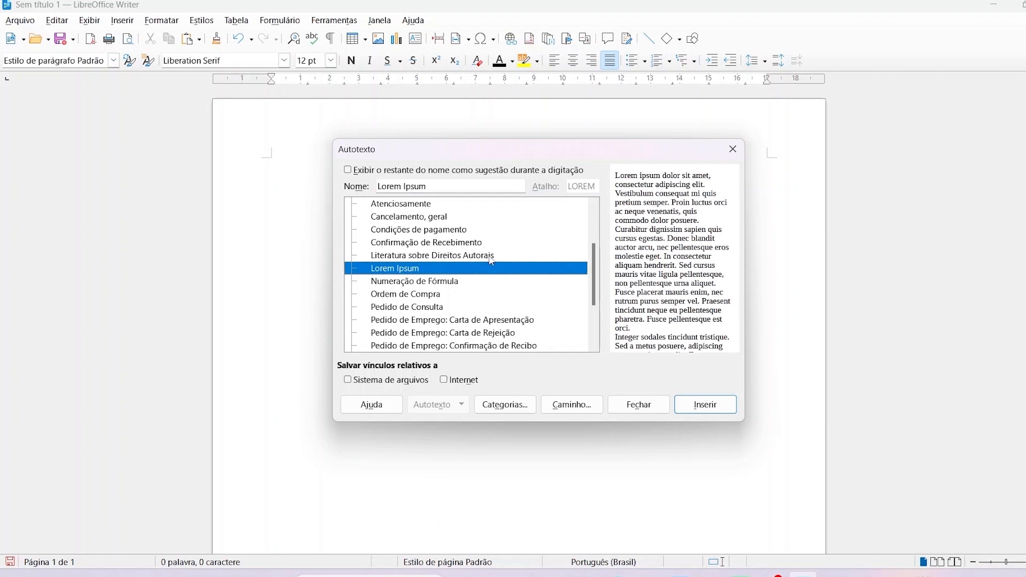
pyautogui.click(714, 408)
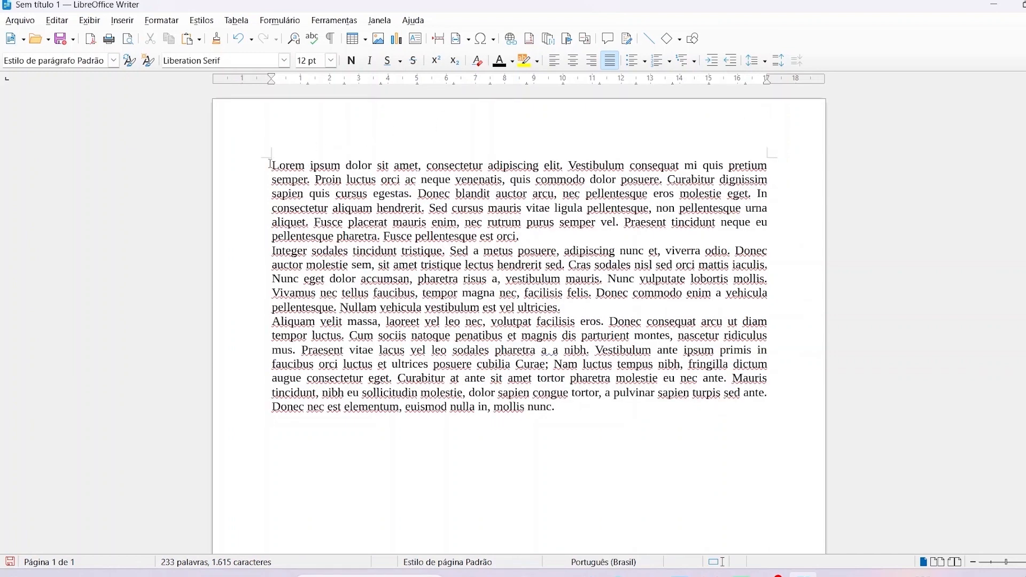
# Select all three Lorem Ipsum paragraphs and set their font to Arial.
pyautogui.moveTo(270, 164); pyautogui.dragTo(599, 414)
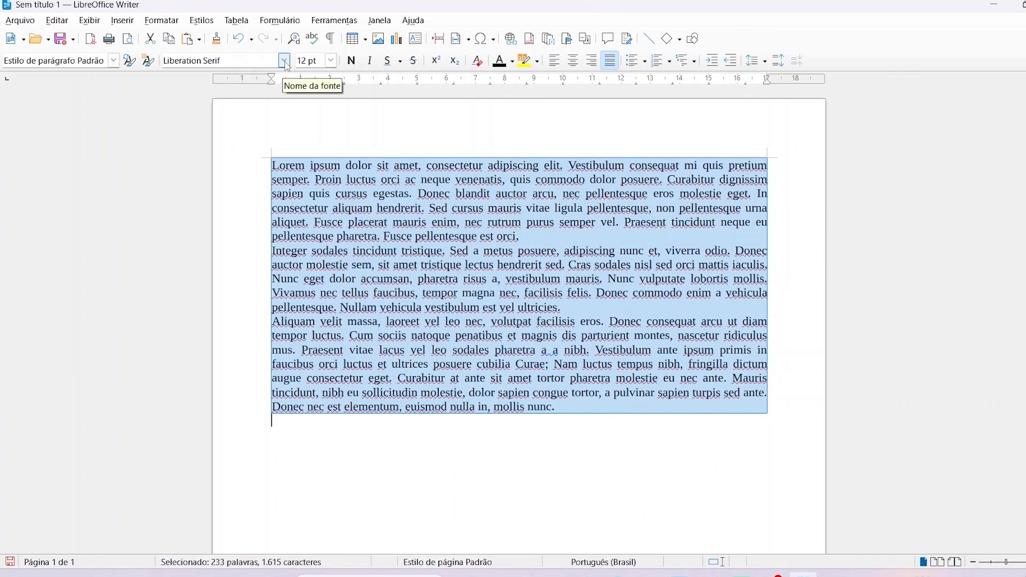
pyautogui.click(285, 61)
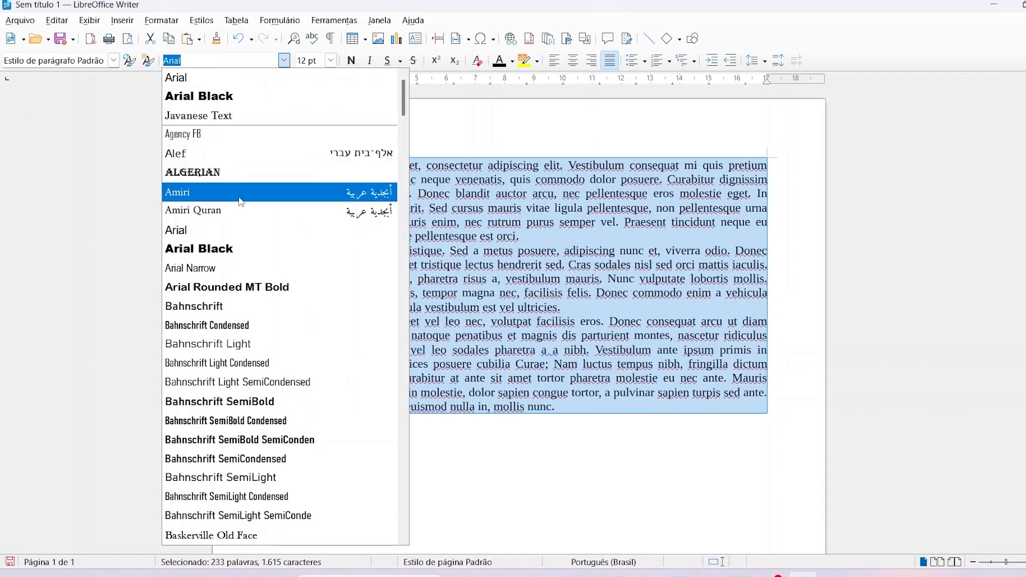
pyautogui.click(240, 227)
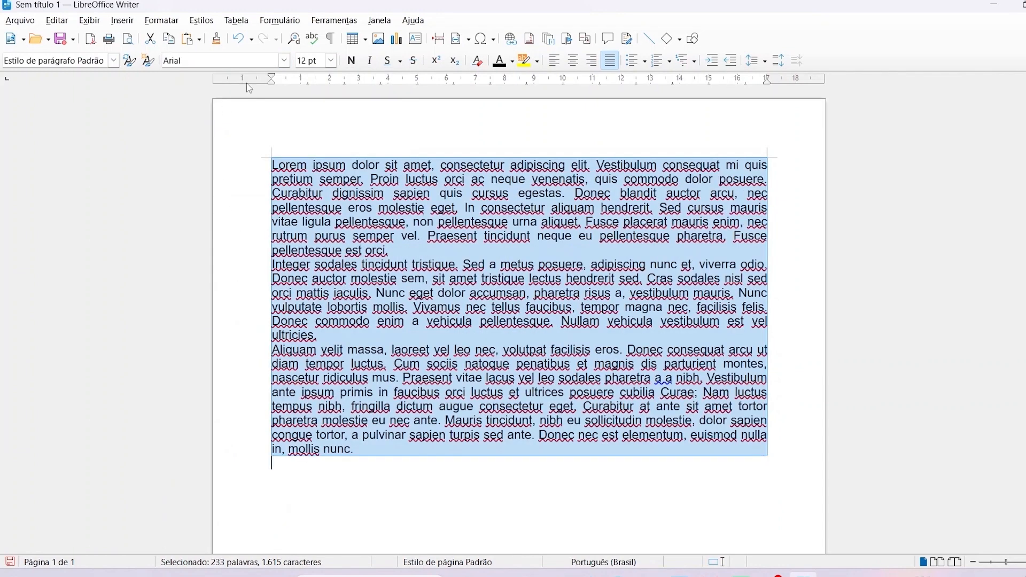
# Browse the available fonts and apply Forte to the selected paragraphs.
pyautogui.click(285, 61)
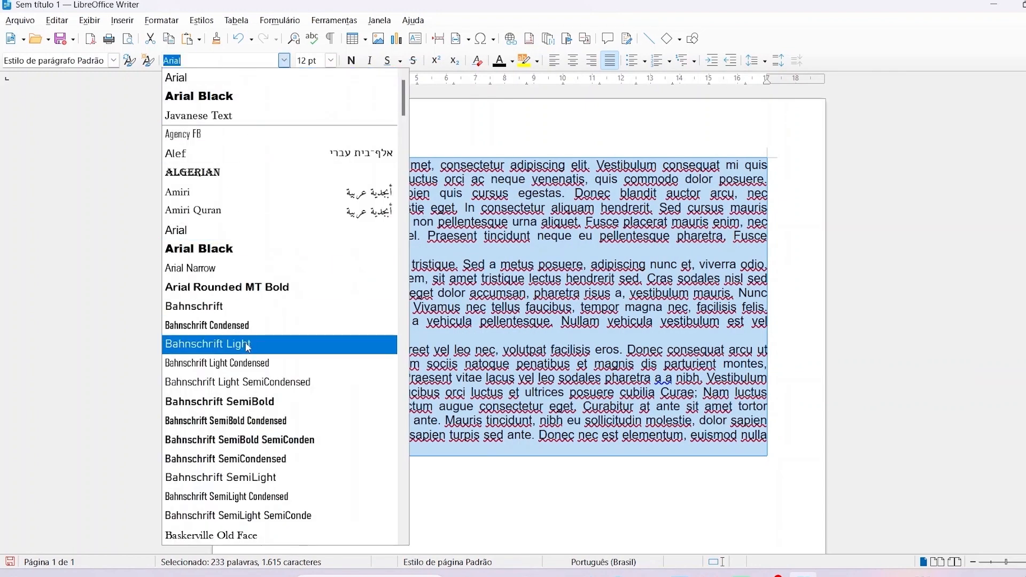
pyautogui.scroll(-1, 248, 347)
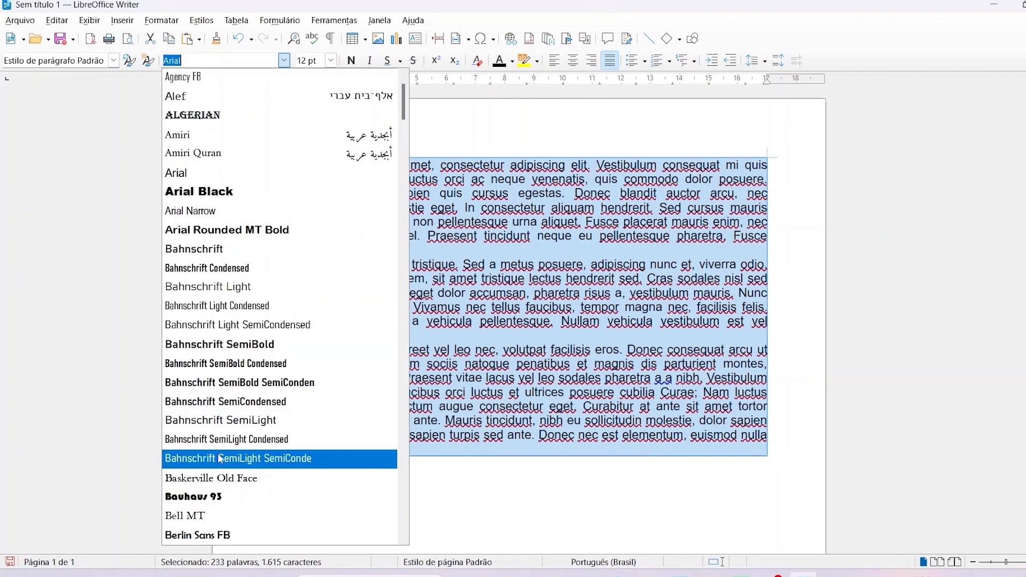
pyautogui.scroll(-1, 263, 297)
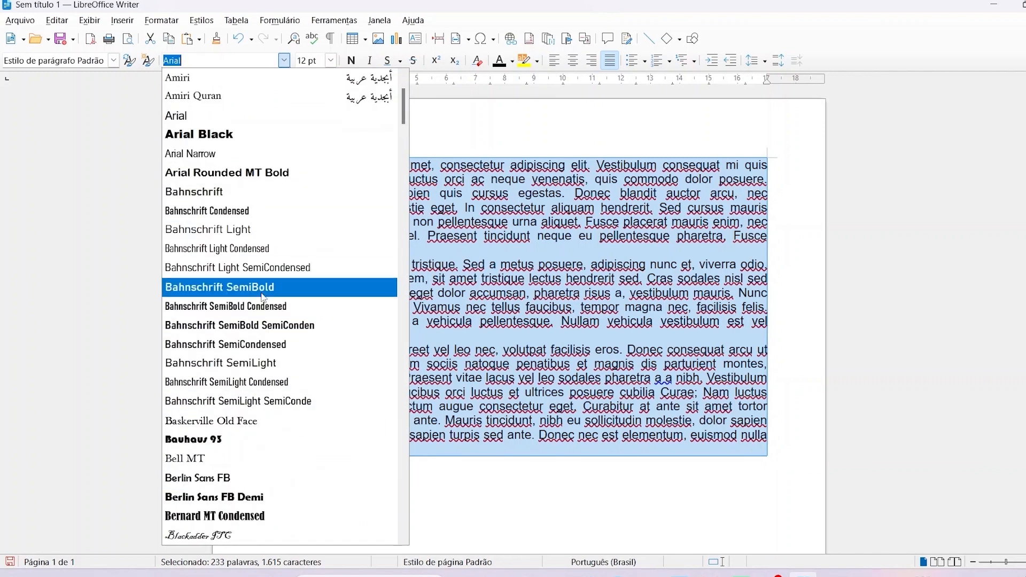
pyautogui.scroll(-9, 274, 369)
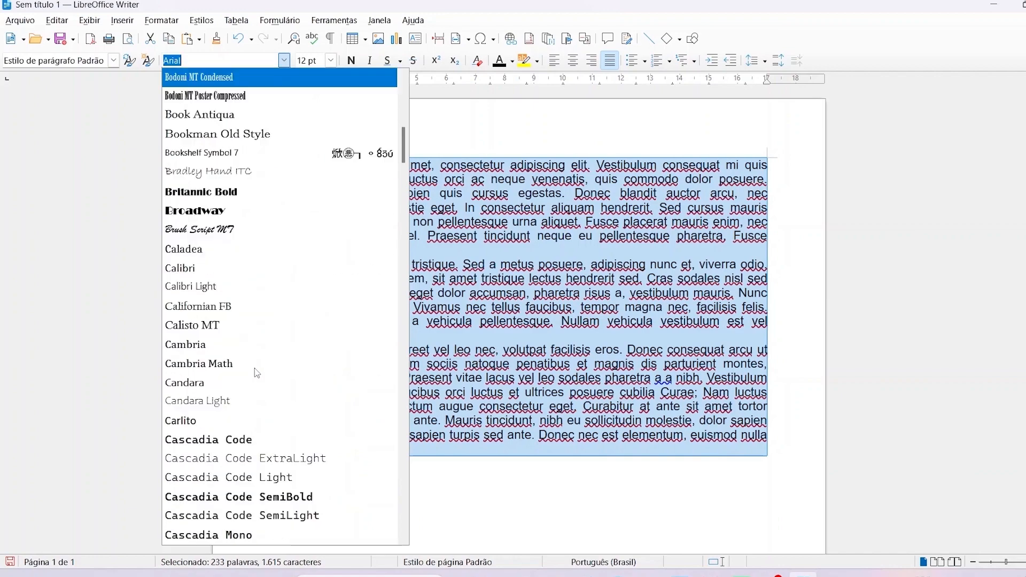
pyautogui.scroll(-20, 258, 372)
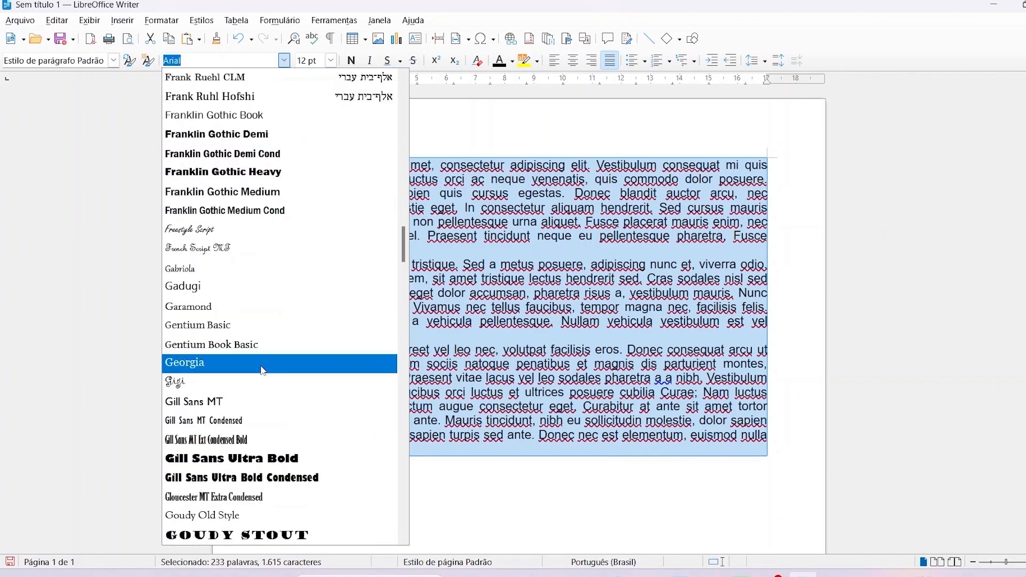
pyautogui.scroll(-13, 262, 370)
pyautogui.scroll(4, 271, 364)
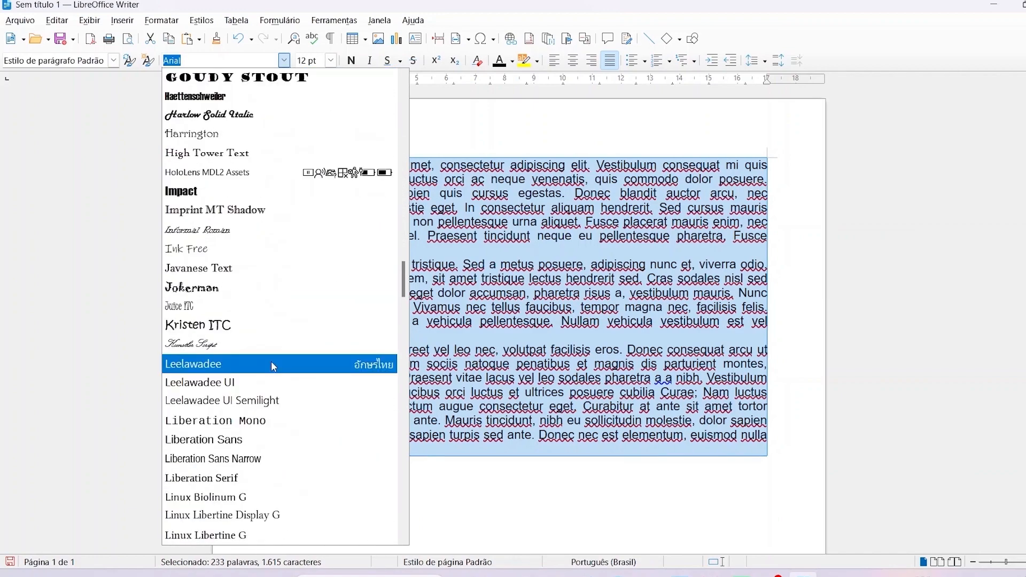
pyautogui.scroll(12, 271, 361)
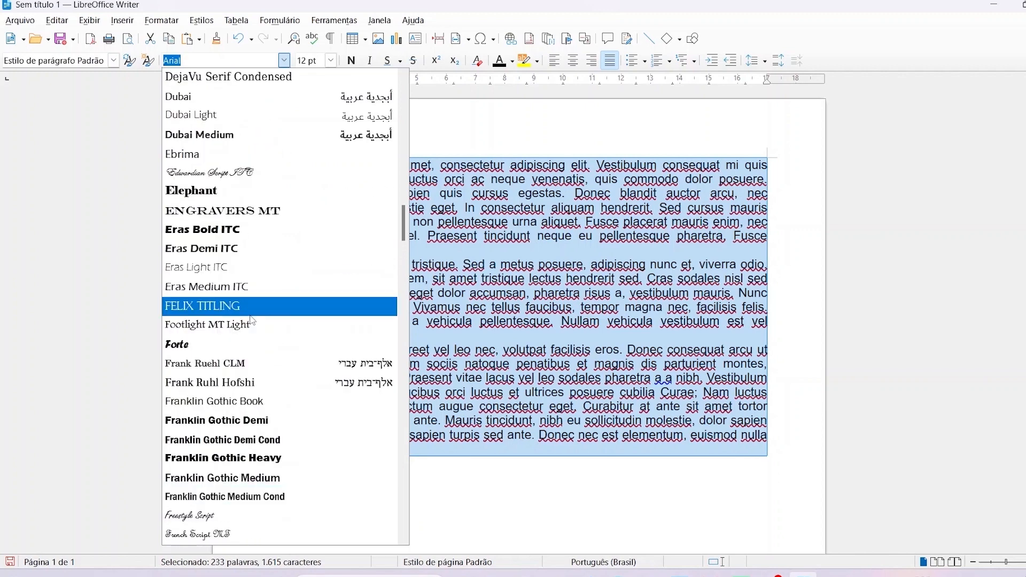
pyautogui.click(226, 343)
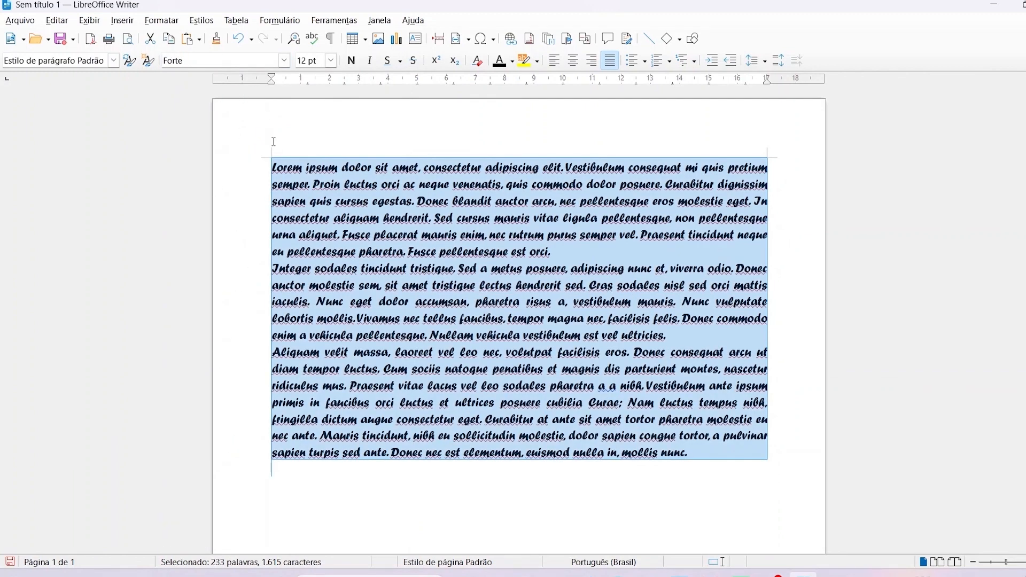
# Change the font of the selected paragraphs back to Arial.
pyautogui.click(283, 60)
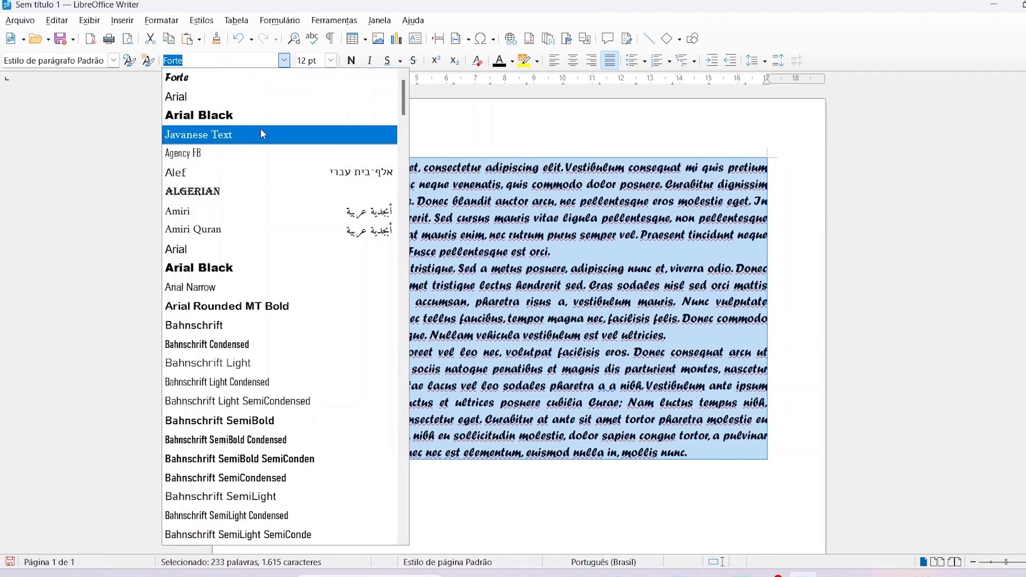
pyautogui.scroll(-1, 269, 214)
pyautogui.scroll(1, 270, 222)
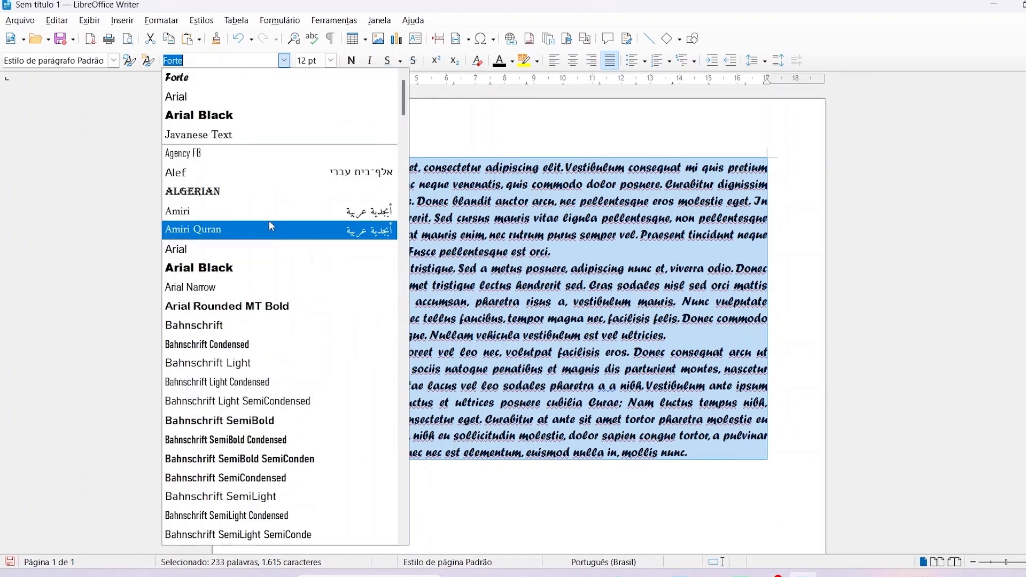
pyautogui.click(249, 255)
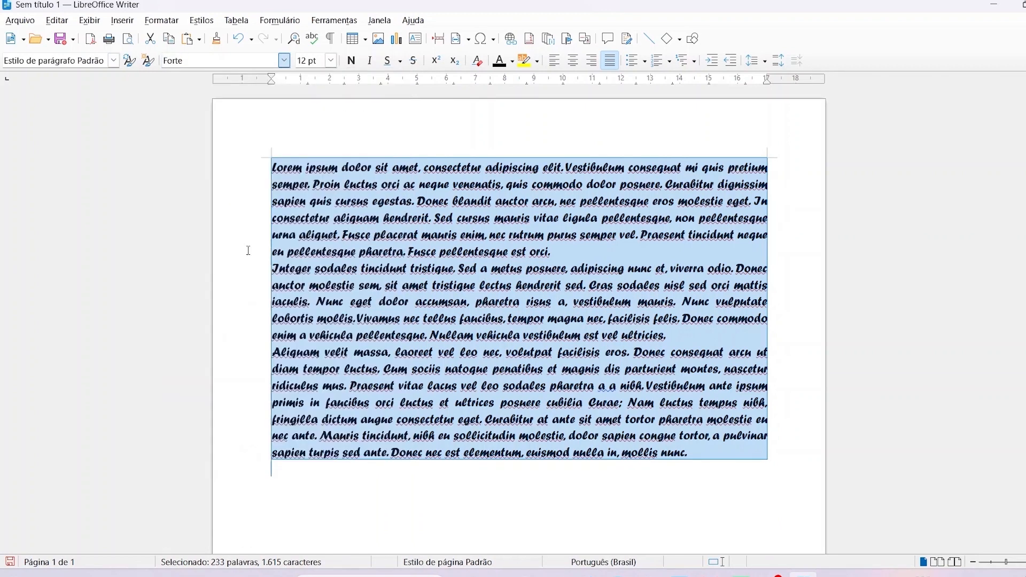
# Set the font size of the selected Lorem Ipsum paragraphs to 96 pt and review the enlarged text.
pyautogui.click(331, 60)
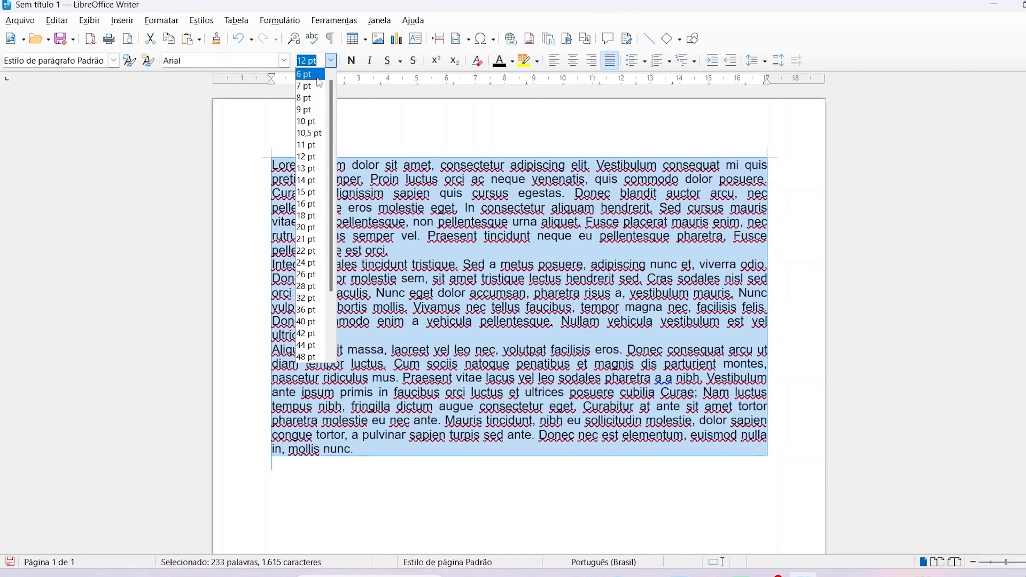
pyautogui.scroll(-2, 319, 82)
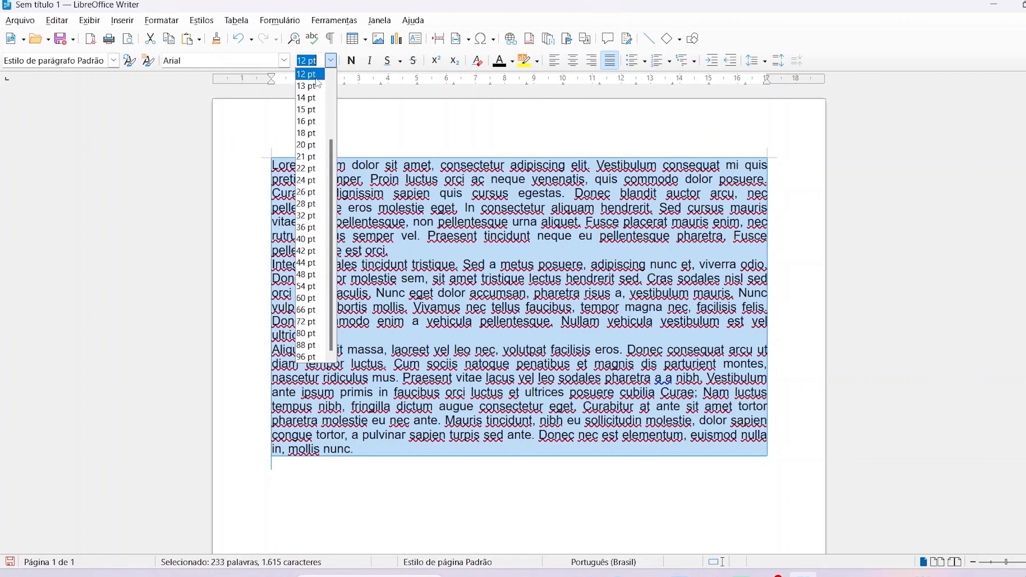
pyautogui.click(319, 357)
pyautogui.scroll(6, 394, 298)
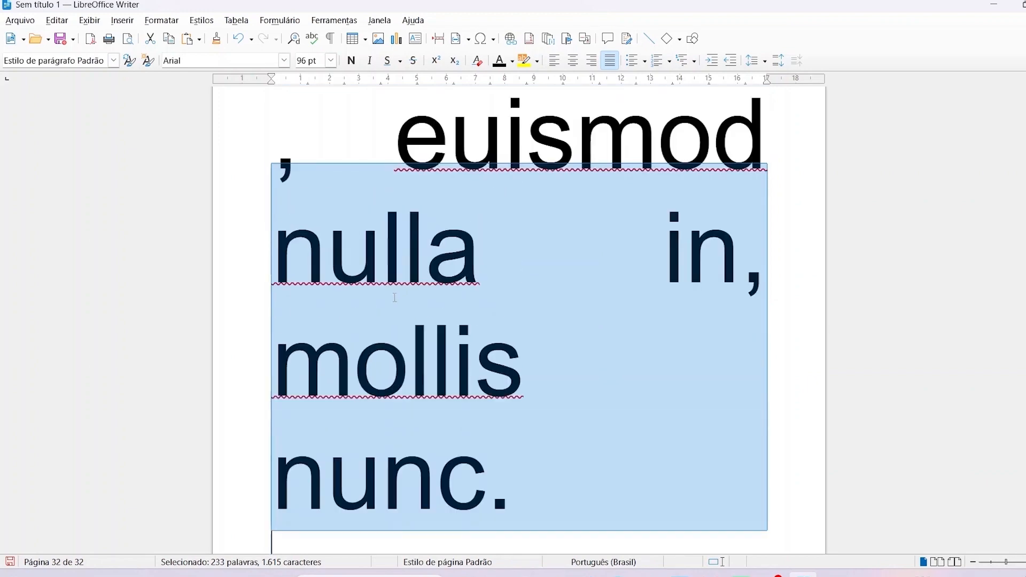
pyautogui.scroll(12, 394, 298)
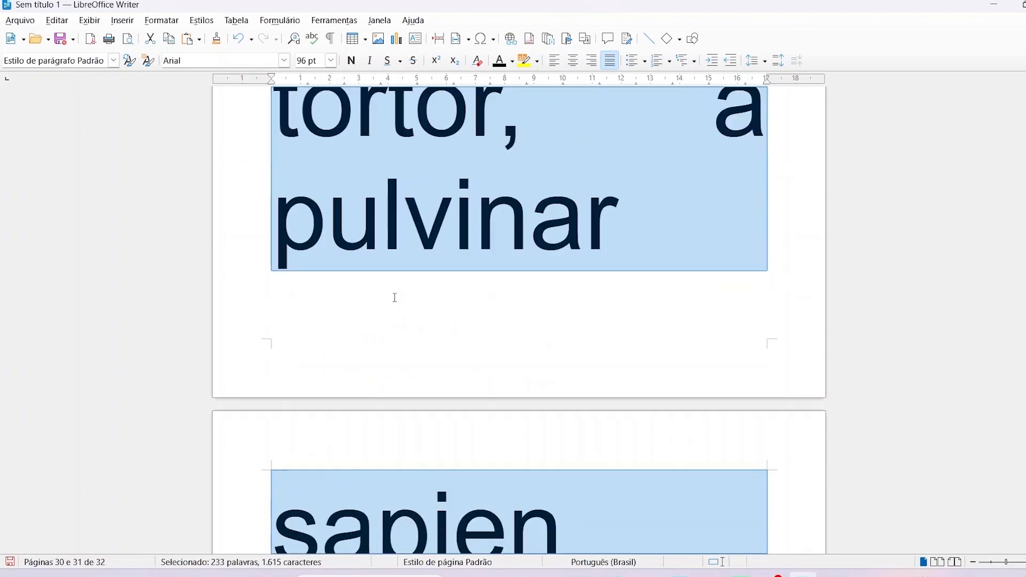
pyautogui.scroll(3, 394, 298)
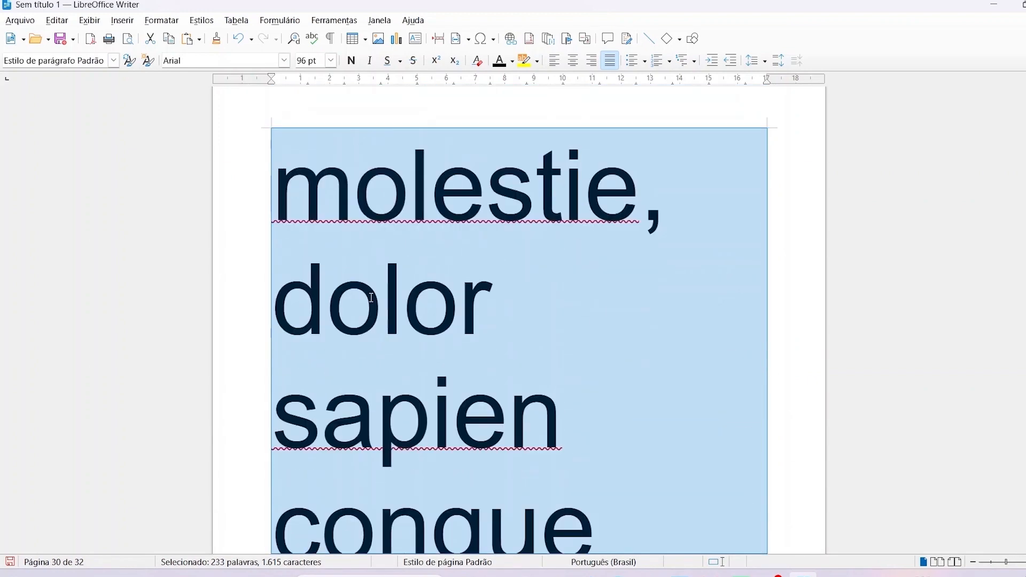
# Reduce the font size of the selected paragraphs to 6 pt.
pyautogui.click(330, 62)
pyautogui.scroll(9, 259, 137)
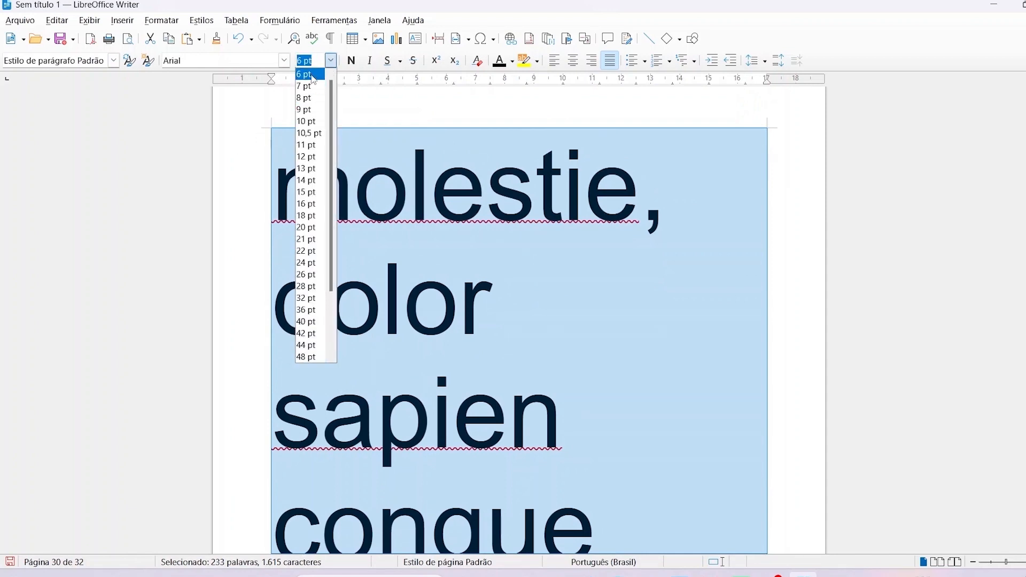
pyautogui.press('Return')
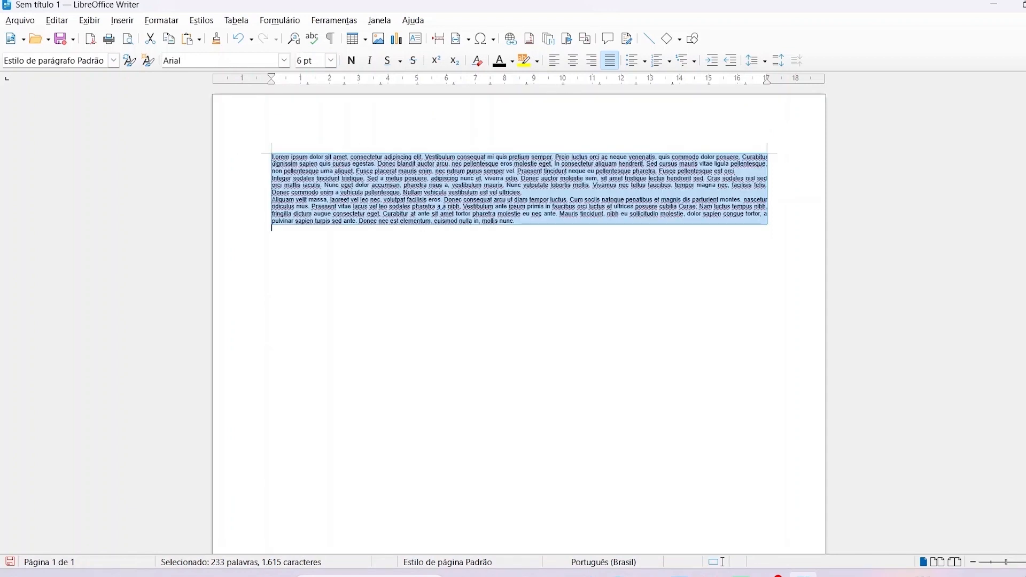
# Enter a custom font size of 120 pt for the selected paragraphs.
pyautogui.click(300, 63)
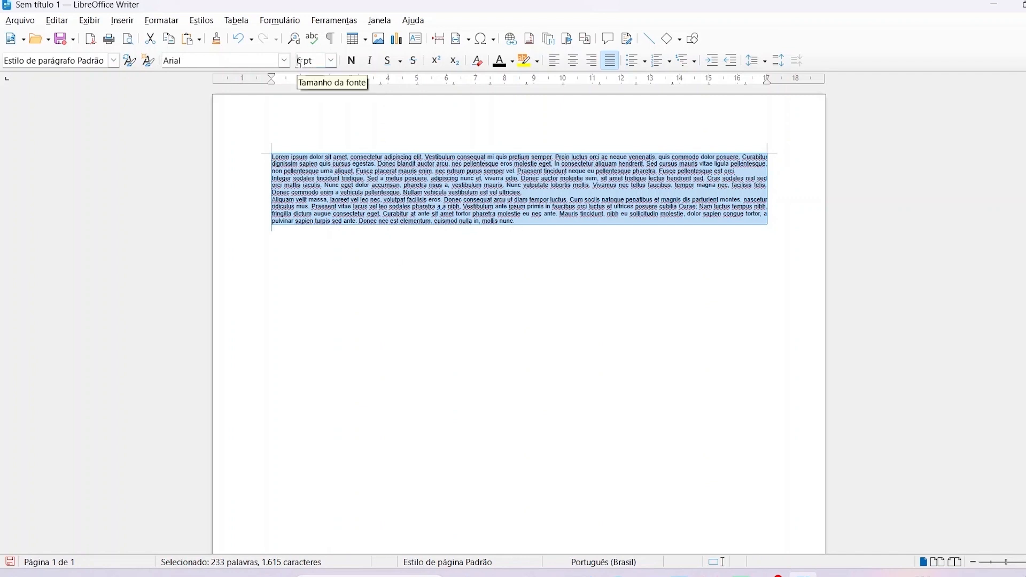
pyautogui.press('BackSpace')
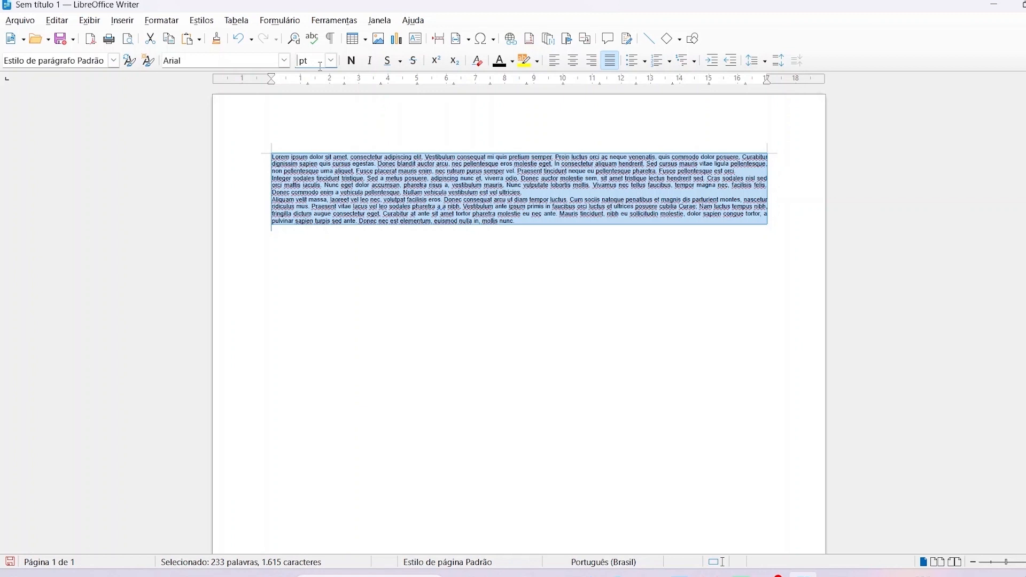
pyautogui.write('120')
pyautogui.press('Return')
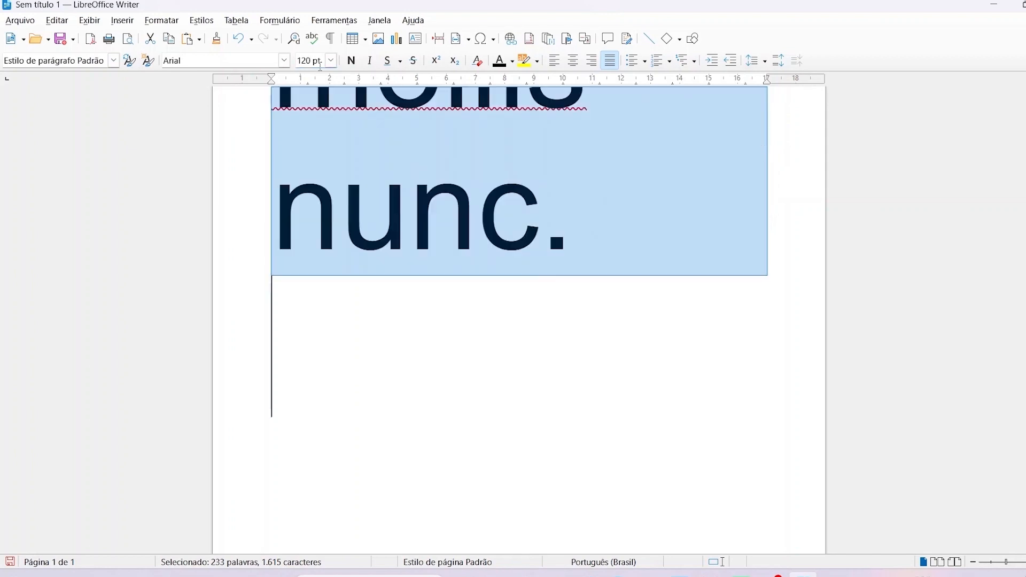
pyautogui.scroll(5, 543, 109)
pyautogui.scroll(5, 543, 108)
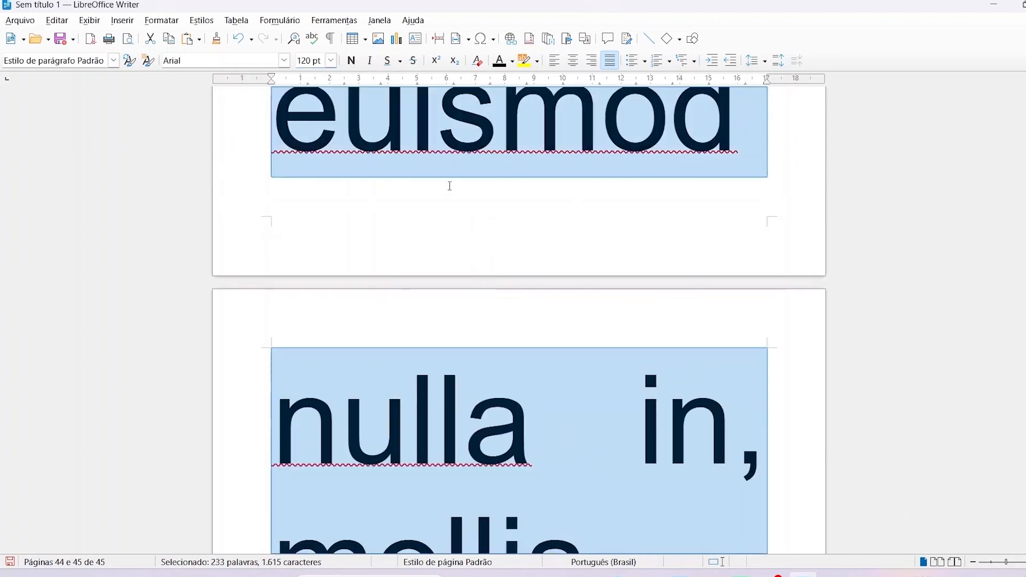
# Enter a custom font size of 2 pt for the selected paragraphs.
pyautogui.click(331, 61)
pyautogui.click(307, 55)
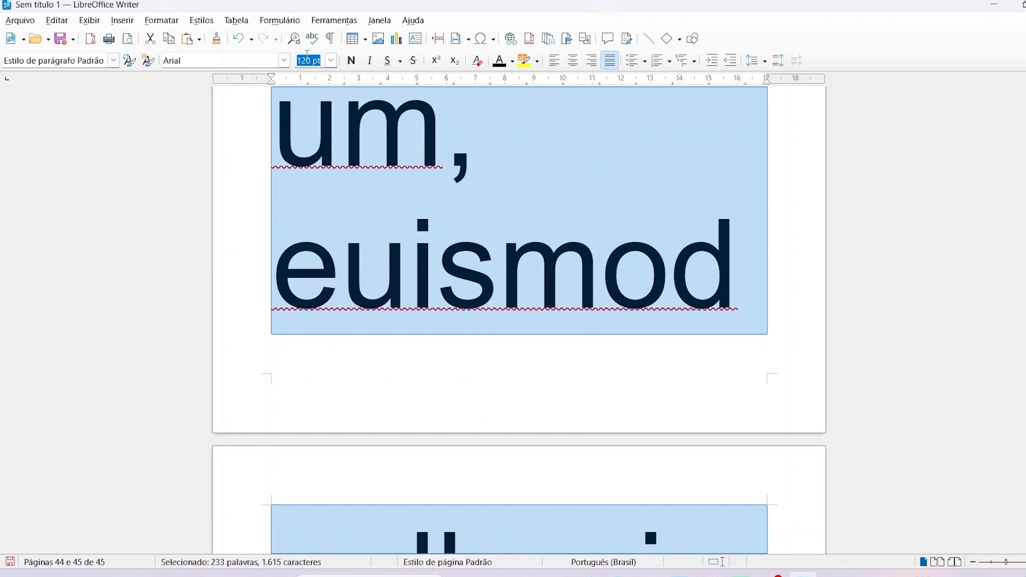
pyautogui.click(328, 64)
pyautogui.press('BackSpace')
pyautogui.press('Left')
pyautogui.press('BackSpace')
pyautogui.press('Return')
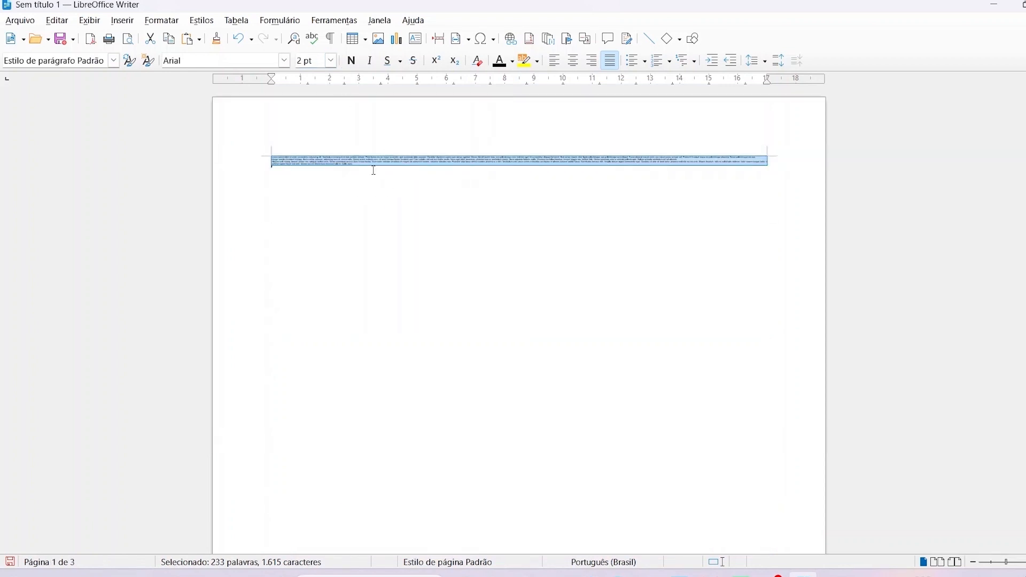
# Set the selected paragraphs to 12 pt and apply bold, italic, underline and strikethrough.
pyautogui.click(331, 60)
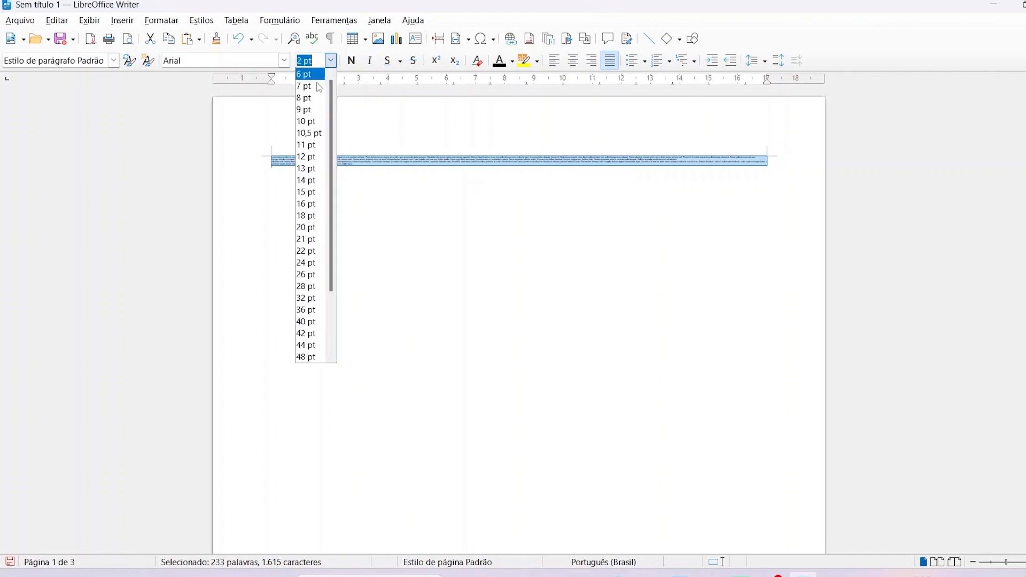
pyautogui.click(312, 158)
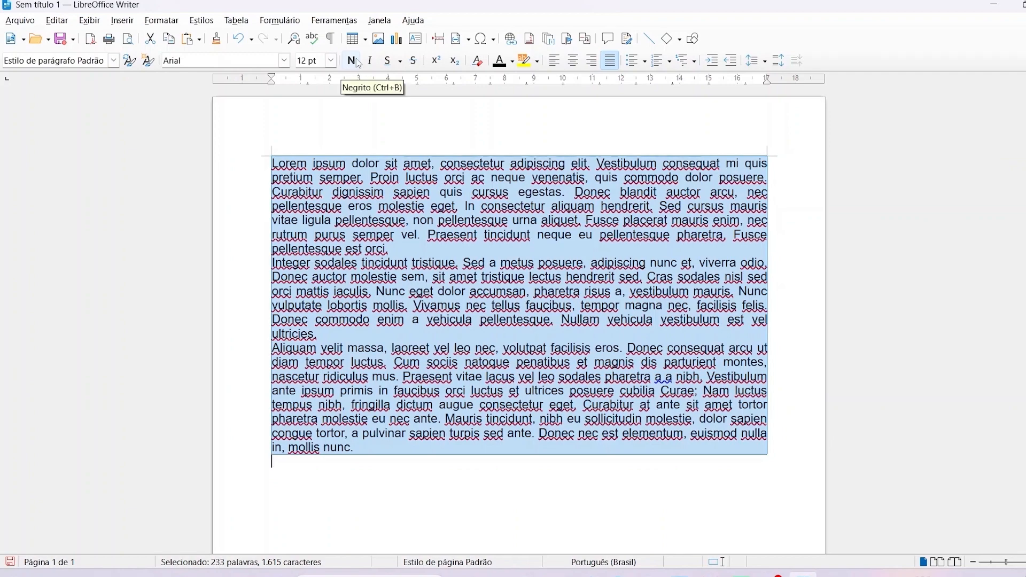
pyautogui.click(356, 66)
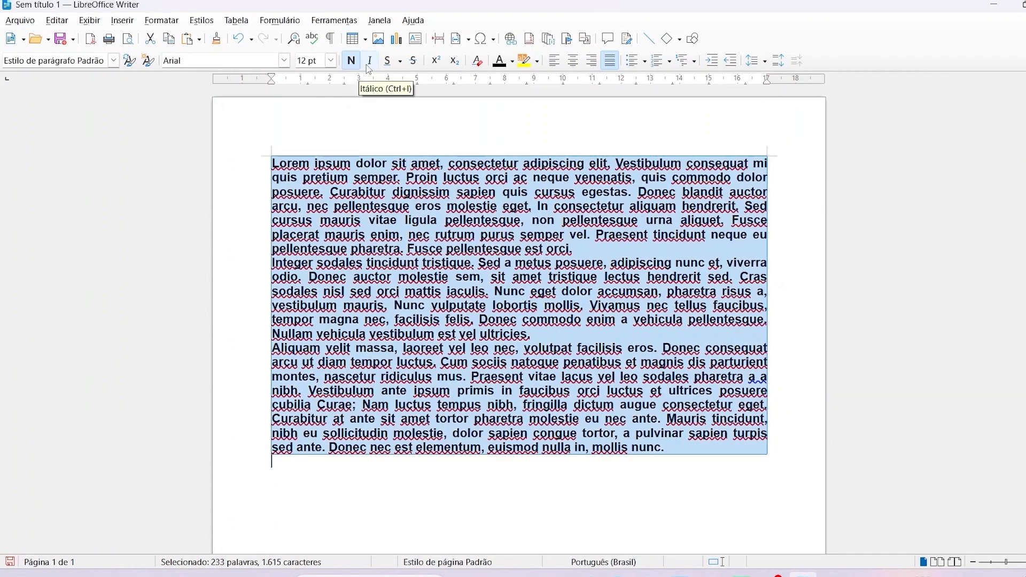
pyautogui.click(370, 62)
pyautogui.click(389, 64)
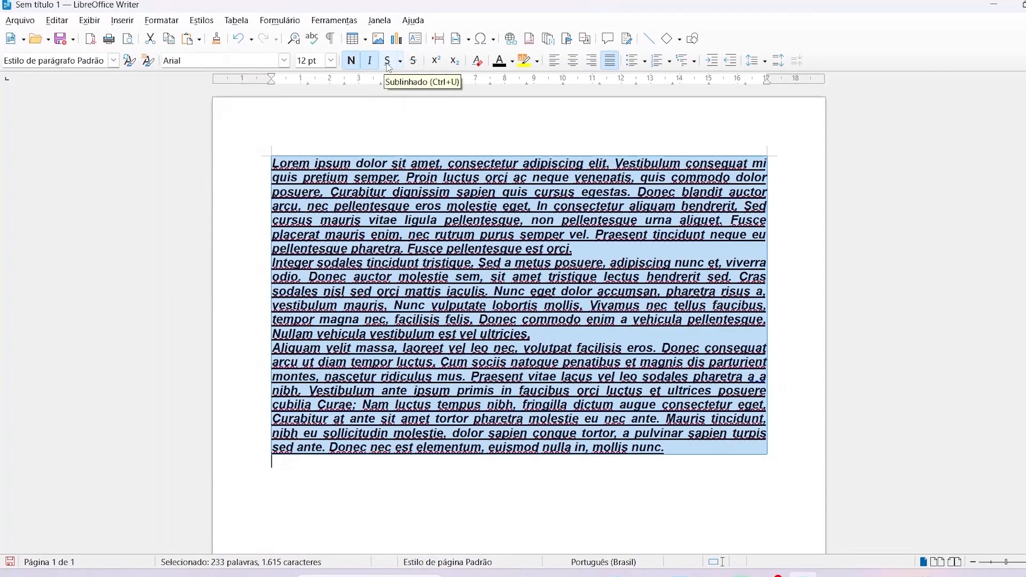
pyautogui.click(413, 61)
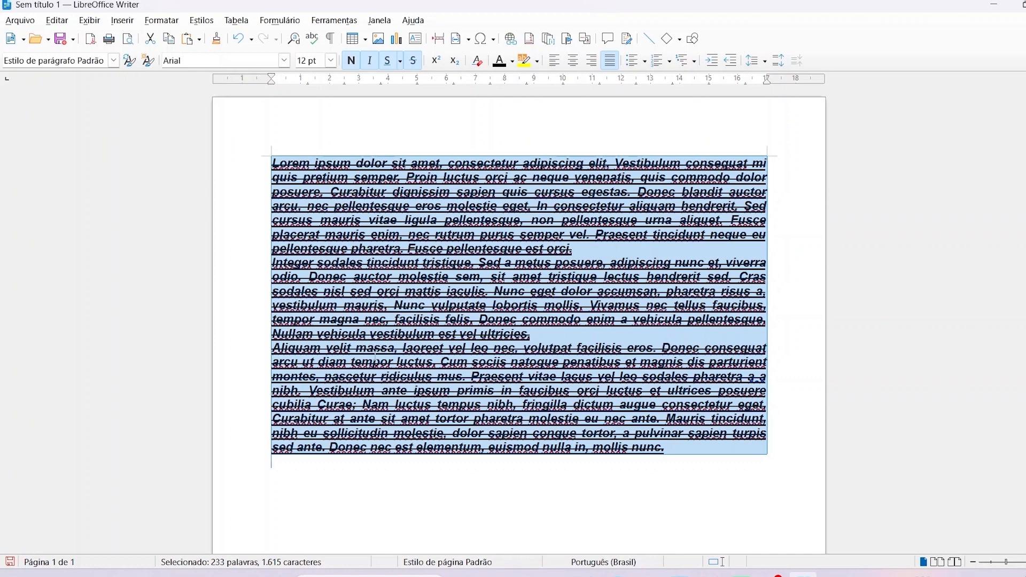
# Clear all direct formatting from the selected paragraphs and deselect them.
pyautogui.click(477, 63)
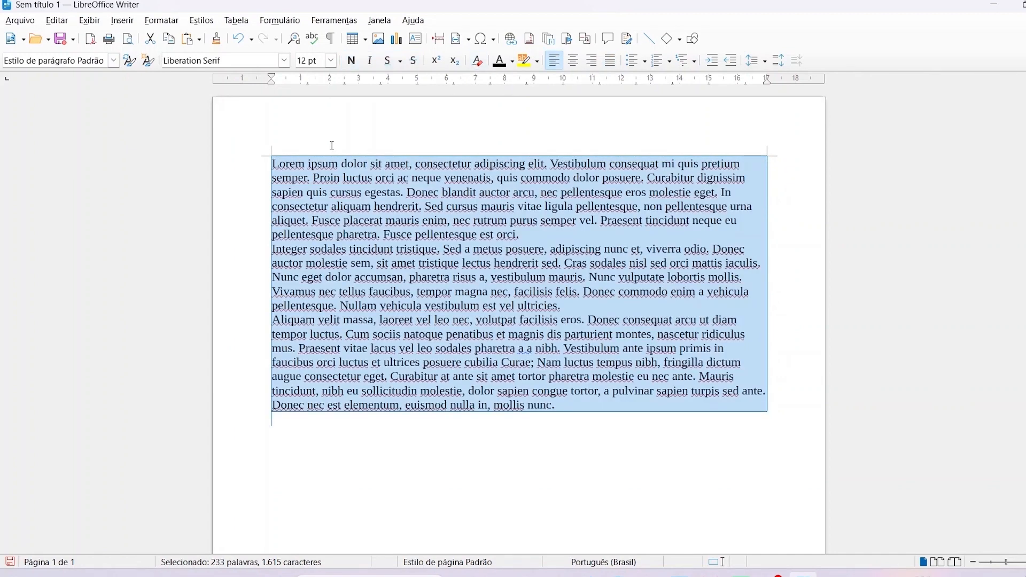
pyautogui.click(332, 146)
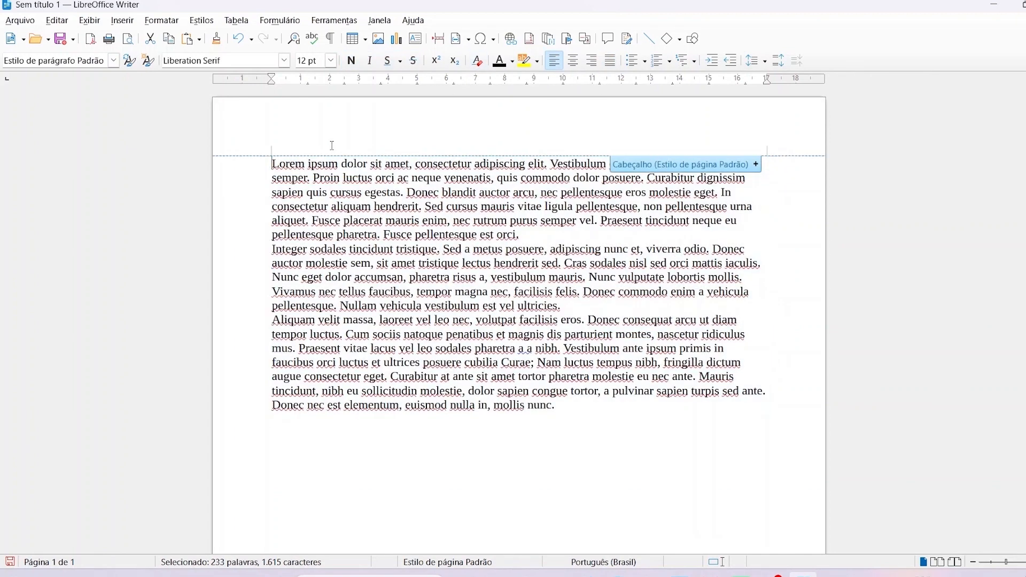
pyautogui.click(275, 170)
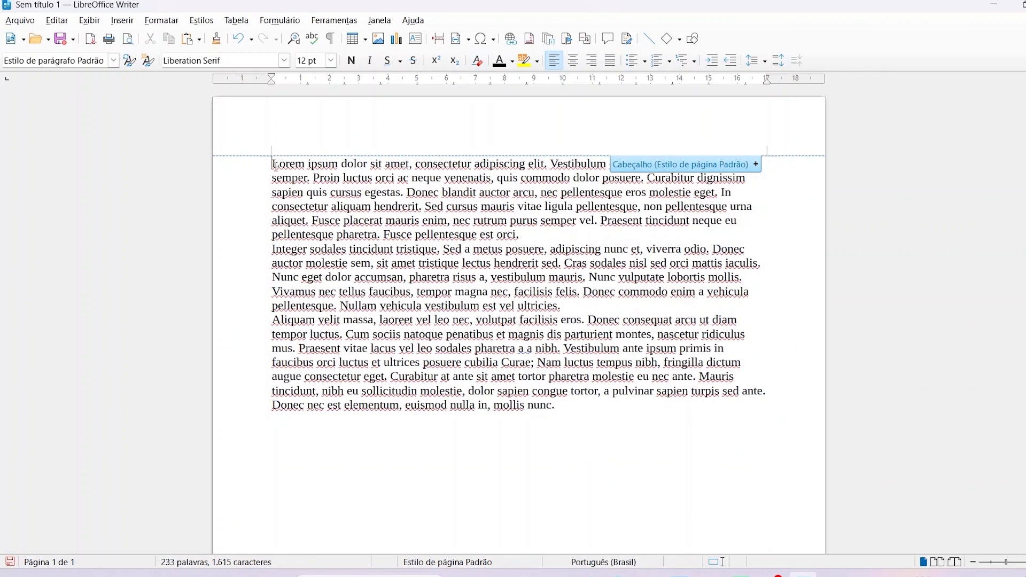
# Select all three paragraphs again, set their font to Arial and deselect them.
pyautogui.click(285, 61)
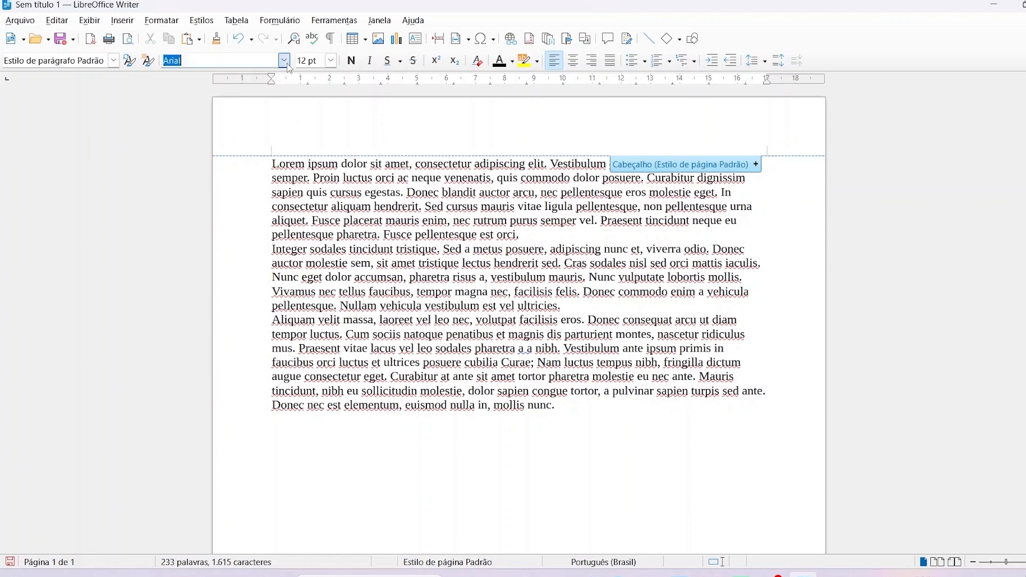
pyautogui.click(446, 109)
pyautogui.moveTo(271, 163); pyautogui.dragTo(571, 408)
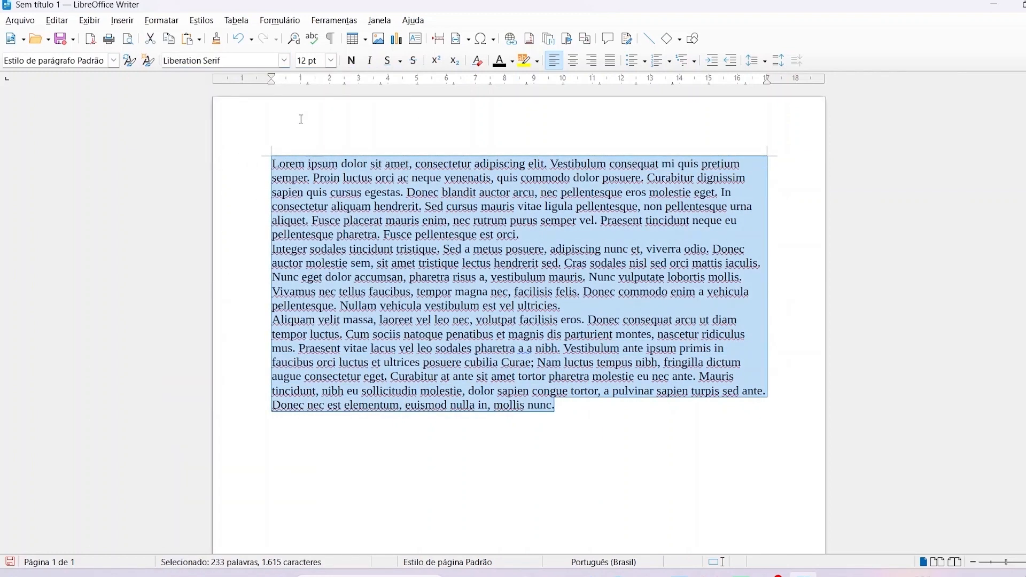
pyautogui.click(285, 60)
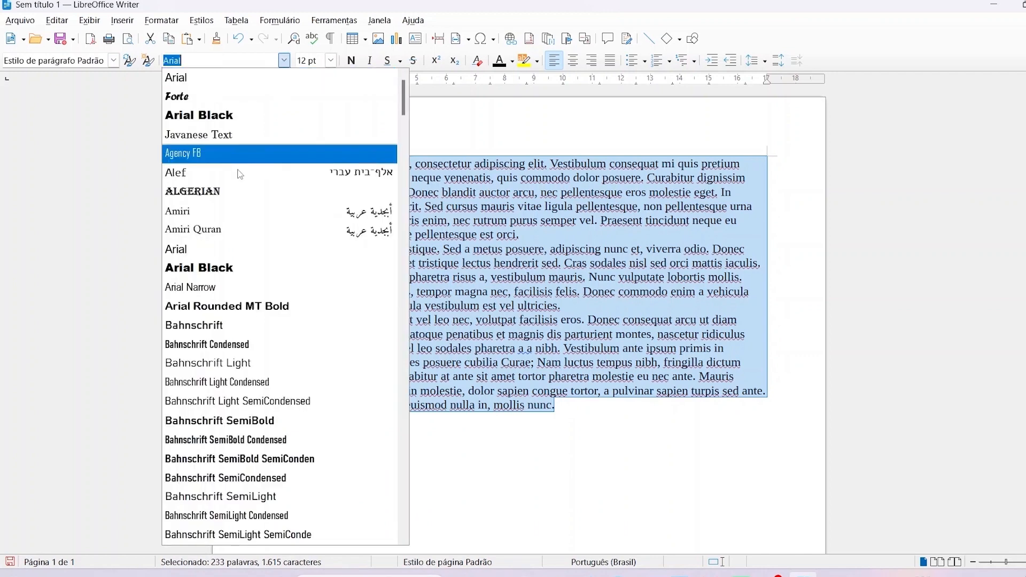
pyautogui.click(194, 248)
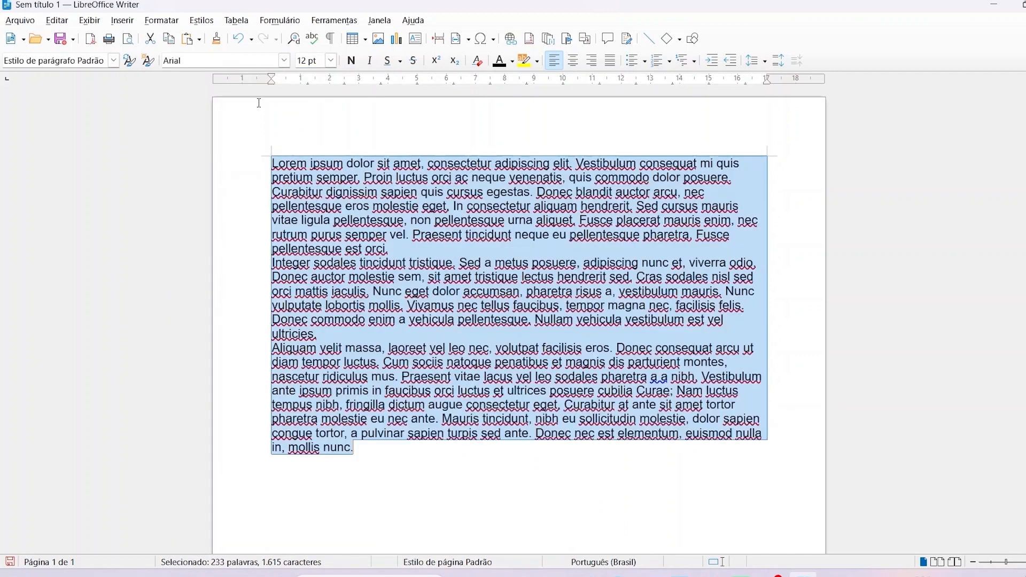
pyautogui.click(364, 120)
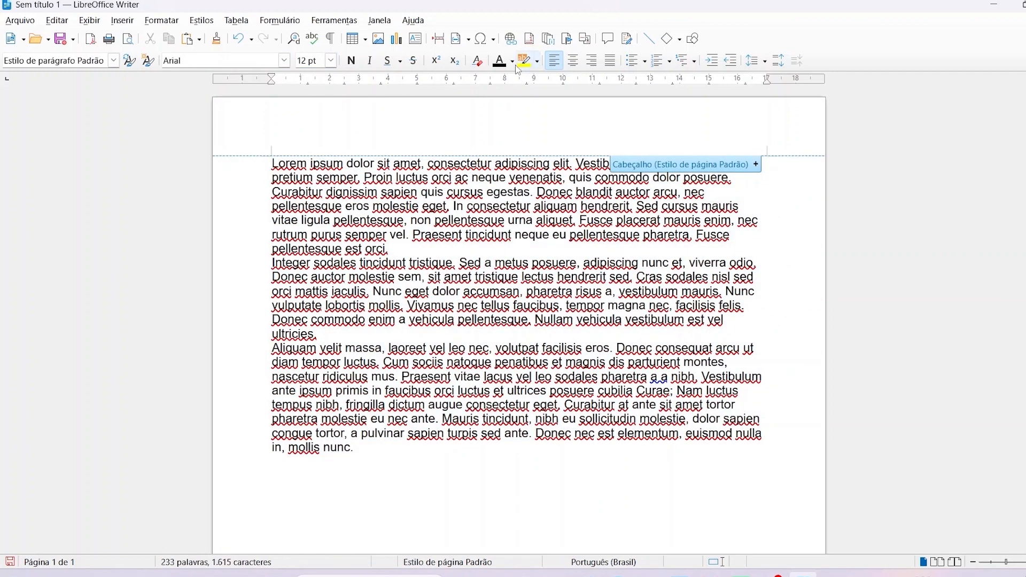
# Colour the first sentence, "Lorem ipsum dolor sit amet, consectetur adipiscing elit.", with the standard red font colour.
pyautogui.moveTo(271, 164); pyautogui.dragTo(573, 162)
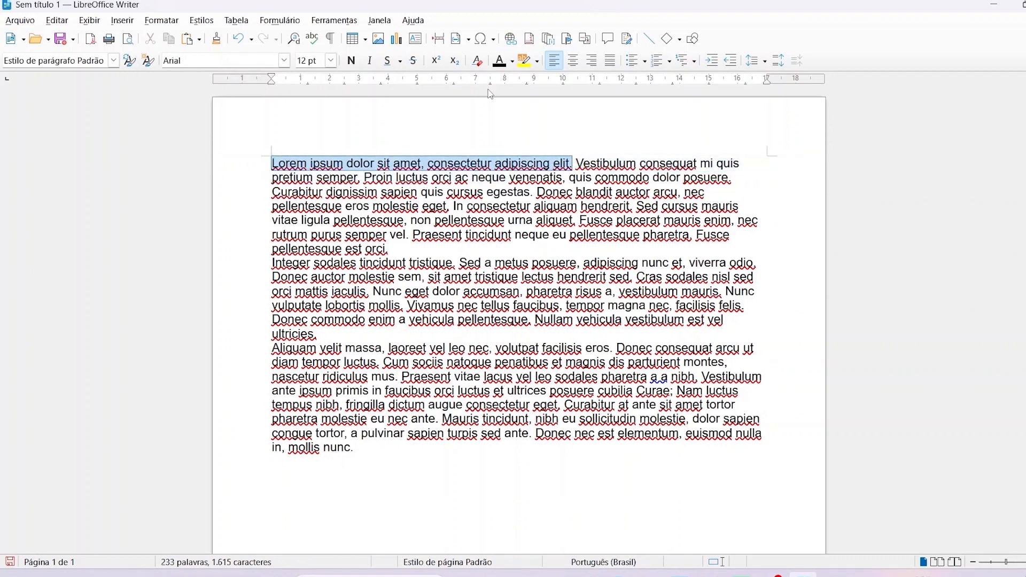
pyautogui.click(511, 62)
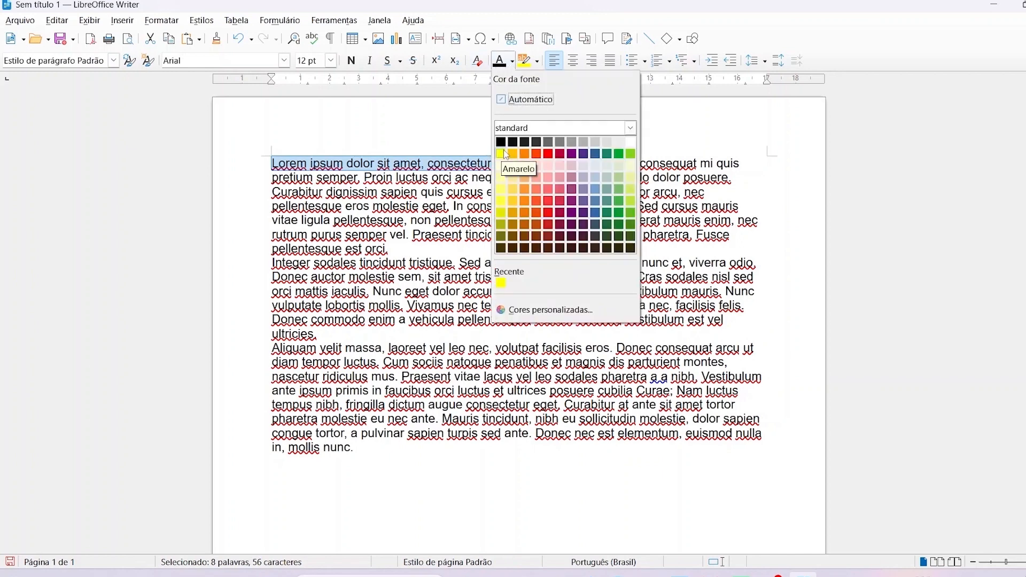
pyautogui.click(547, 154)
pyautogui.click(338, 173)
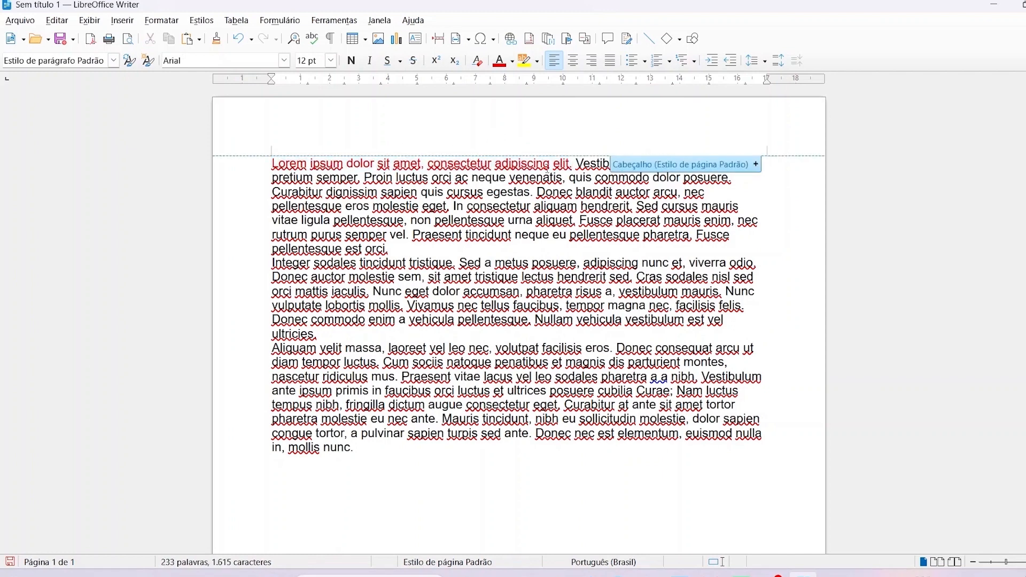
# Mix a custom green with hex value 52902e and set it as the font colour.
pyautogui.click(511, 62)
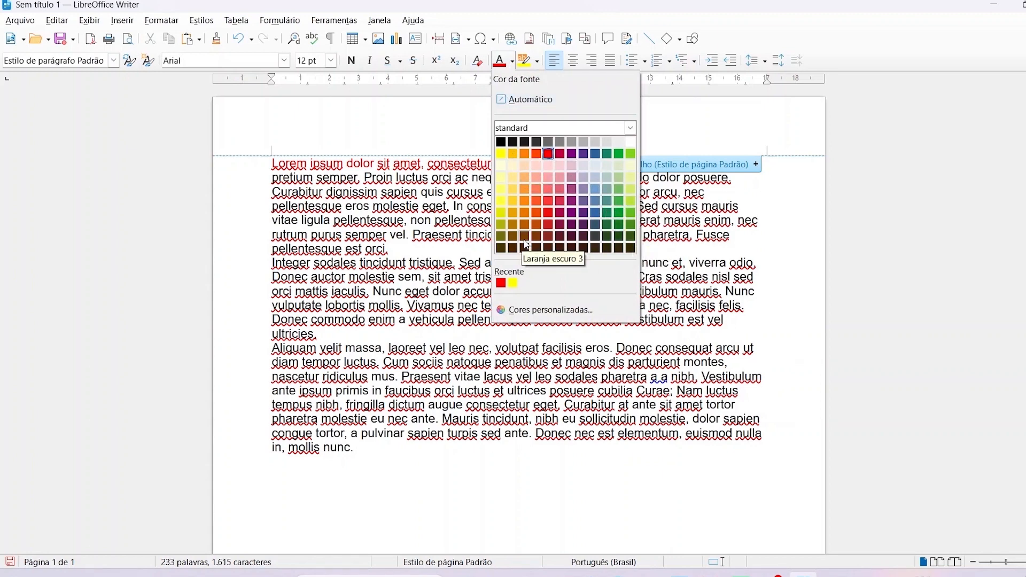
pyautogui.click(565, 312)
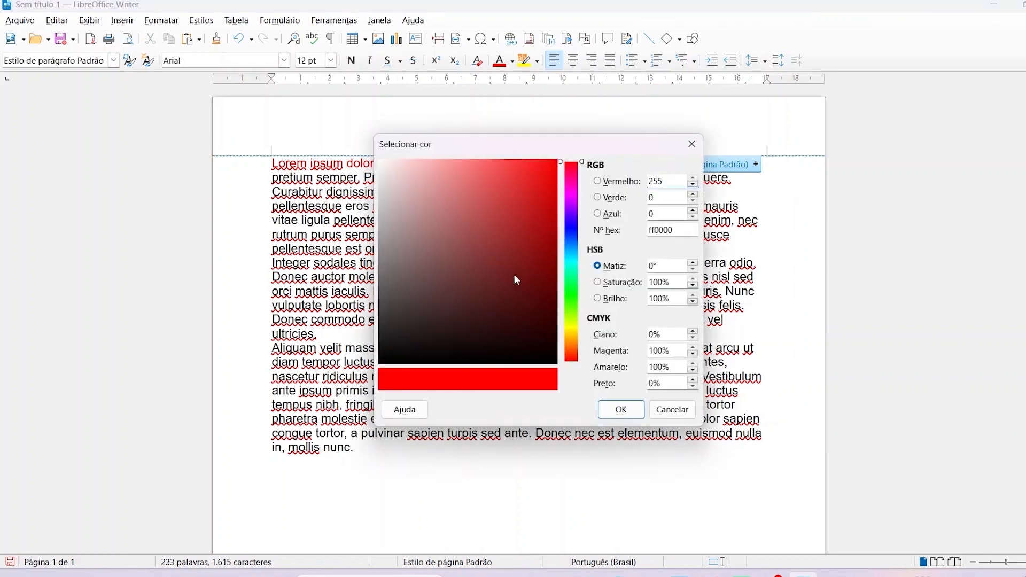
pyautogui.moveTo(413, 346)
pyautogui.mouseDown()
pyautogui.moveTo(394, 350)
pyautogui.moveTo(497, 282)
pyautogui.moveTo(525, 205)
pyautogui.moveTo(420, 202)
pyautogui.mouseUp()
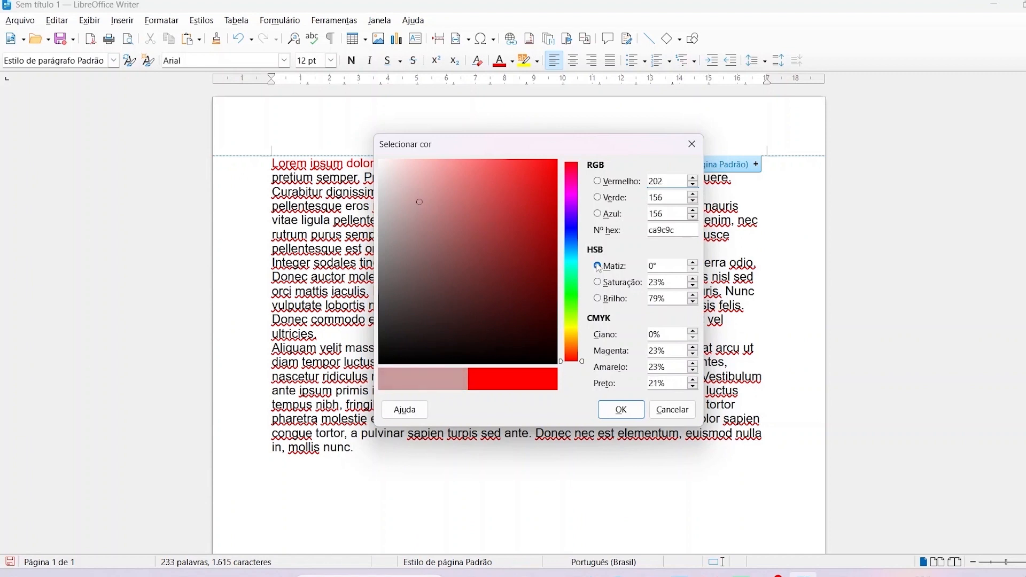
pyautogui.click(571, 253)
pyautogui.click(571, 182)
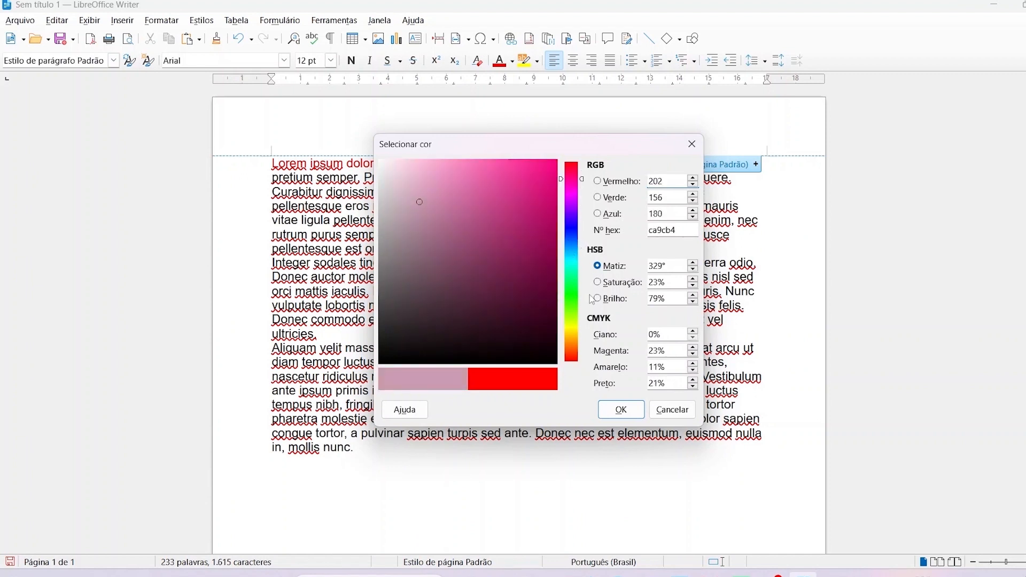
pyautogui.click(571, 307)
pyautogui.click(501, 250)
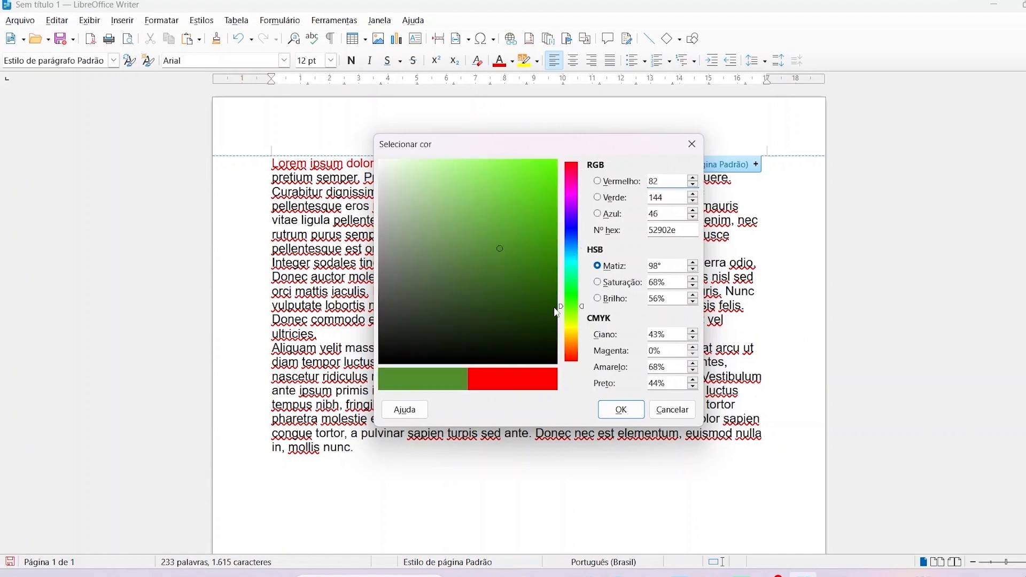
pyautogui.click(628, 410)
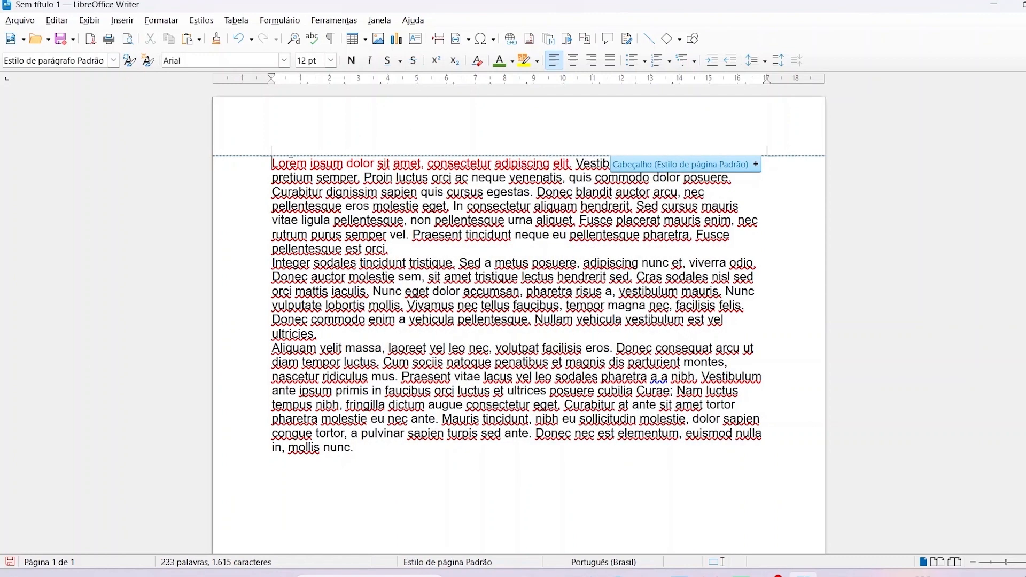
# Select the first sentence, apply the custom green #52902E as its font colour and deselect it.
pyautogui.moveTo(273, 164); pyautogui.dragTo(571, 166)
pyautogui.click(499, 61)
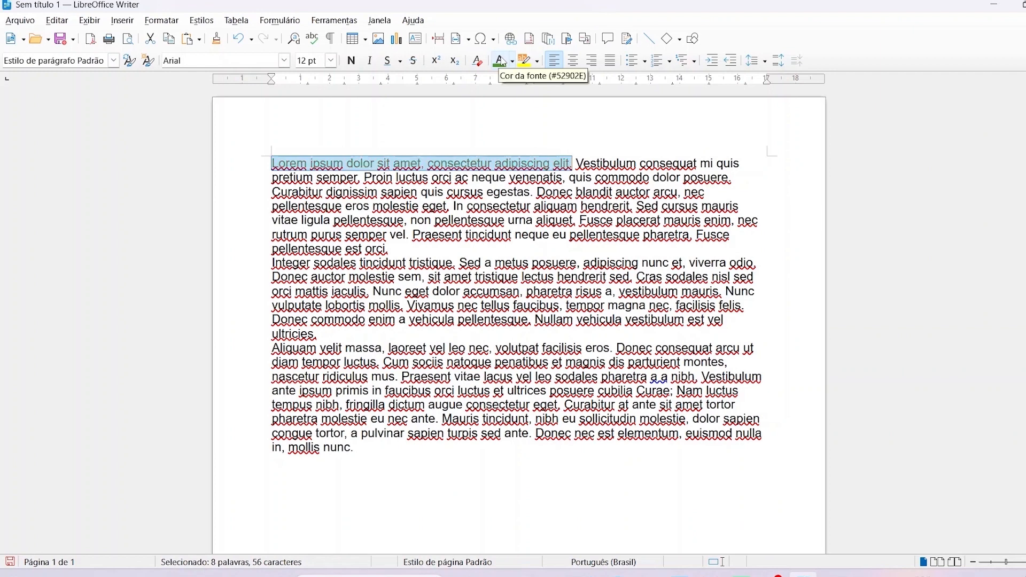
pyautogui.click(508, 158)
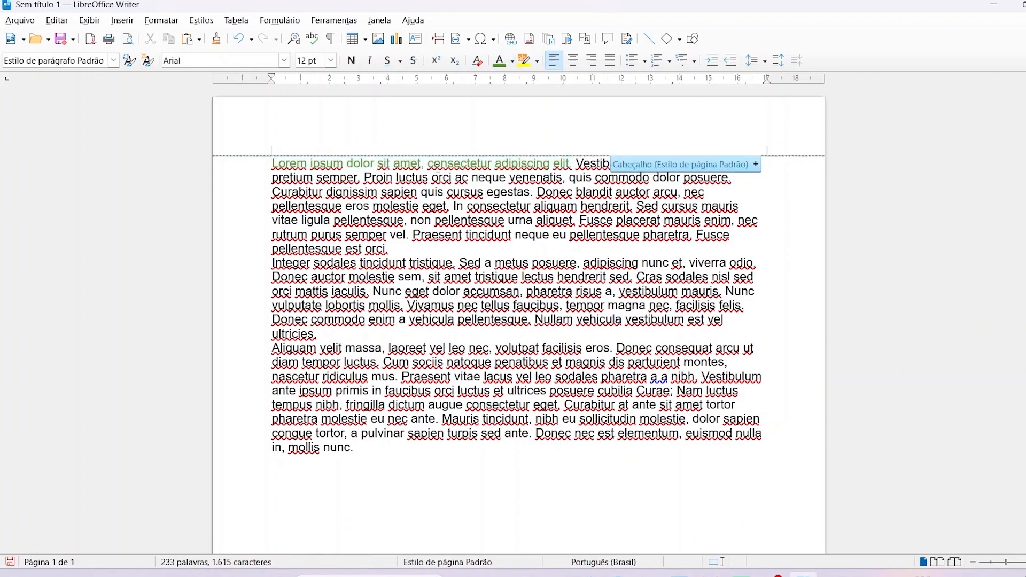
# Select all three paragraphs, try centred and right alignment on them, and finish with justified alignment.
pyautogui.moveTo(268, 168); pyautogui.dragTo(353, 449)
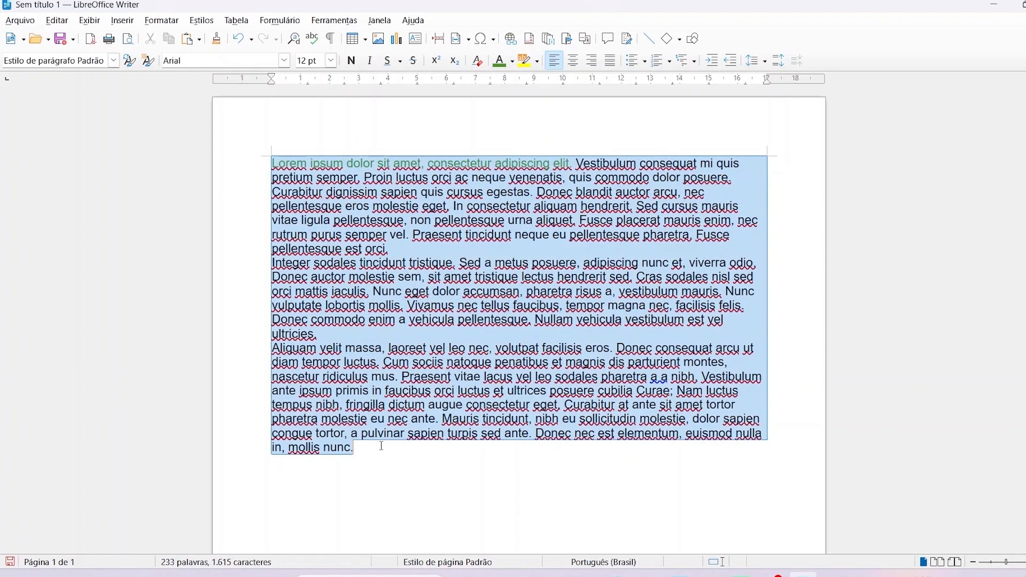
pyautogui.click(574, 62)
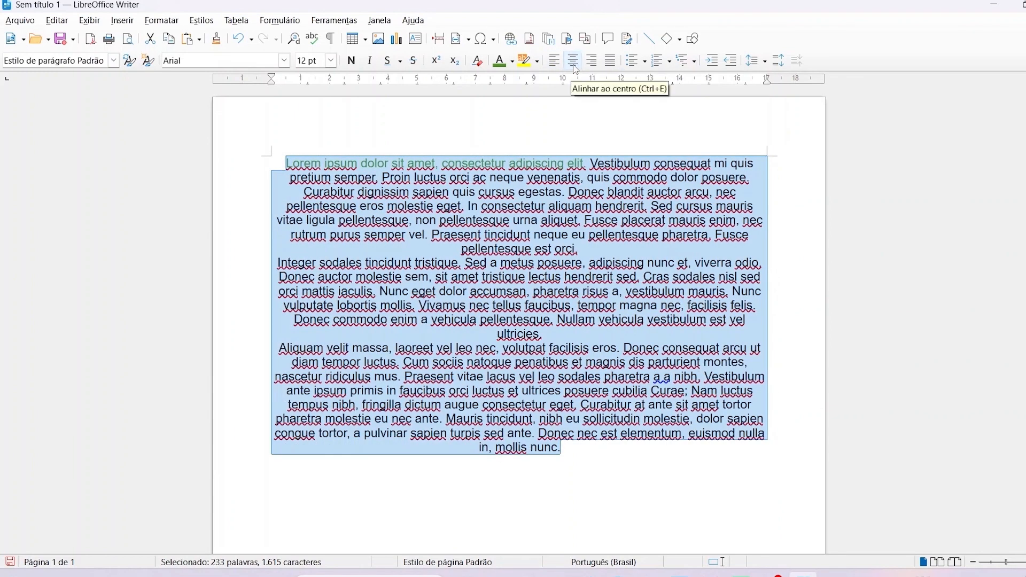
pyautogui.click(592, 62)
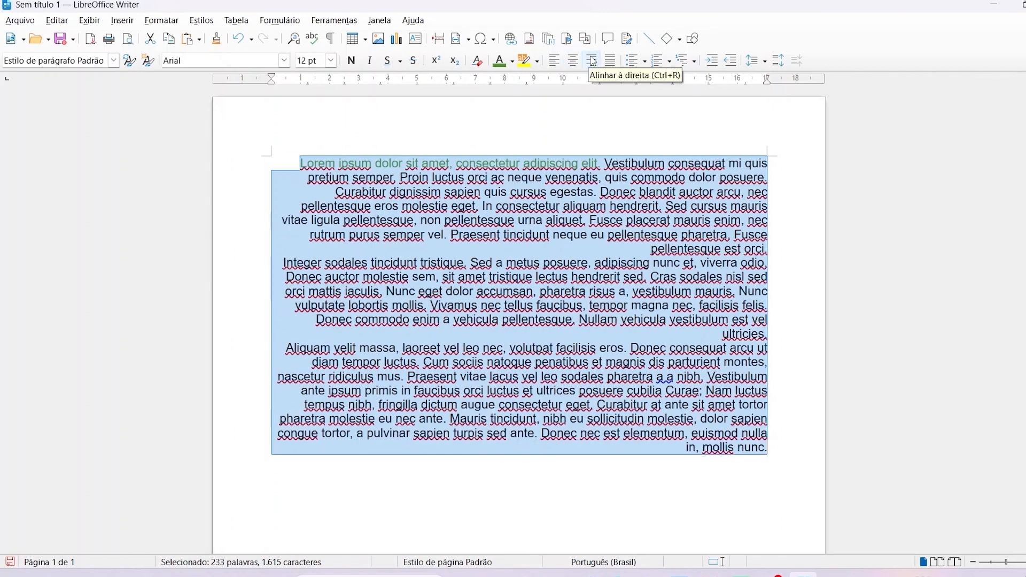
pyautogui.click(609, 65)
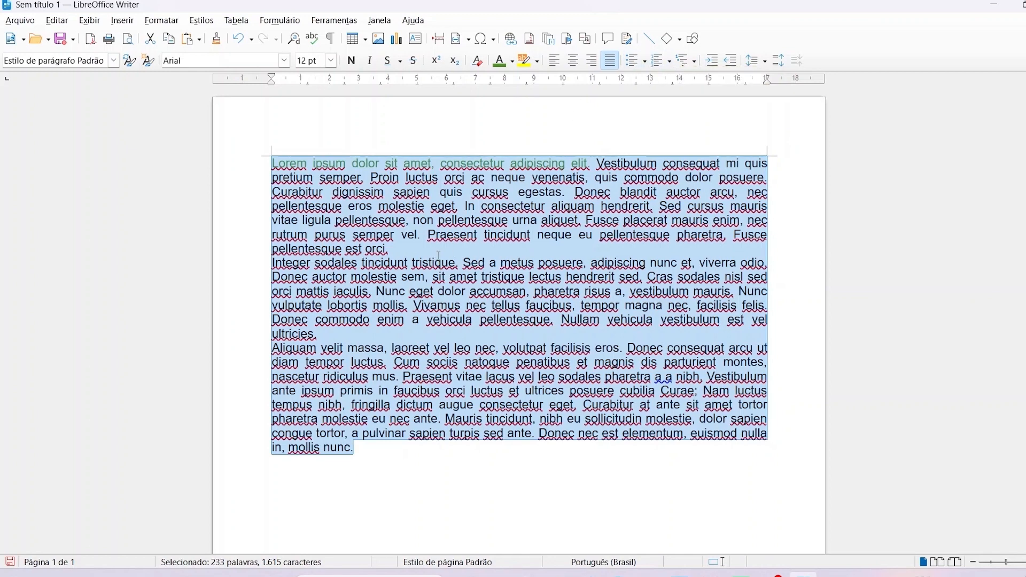
# Set the line spacing of the selected paragraphs to 1.15, and change it to 2.
pyautogui.click(754, 63)
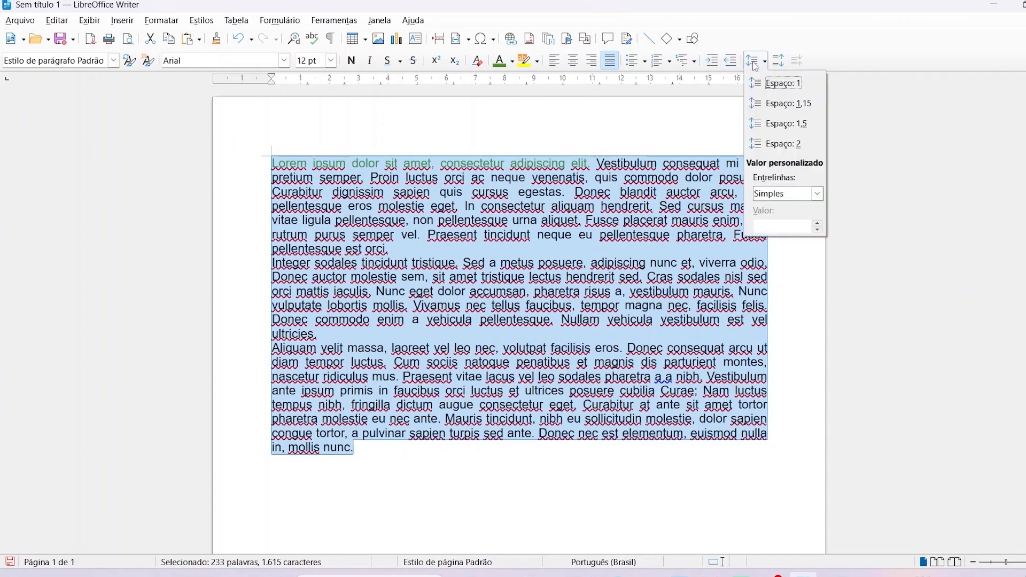
pyautogui.click(775, 102)
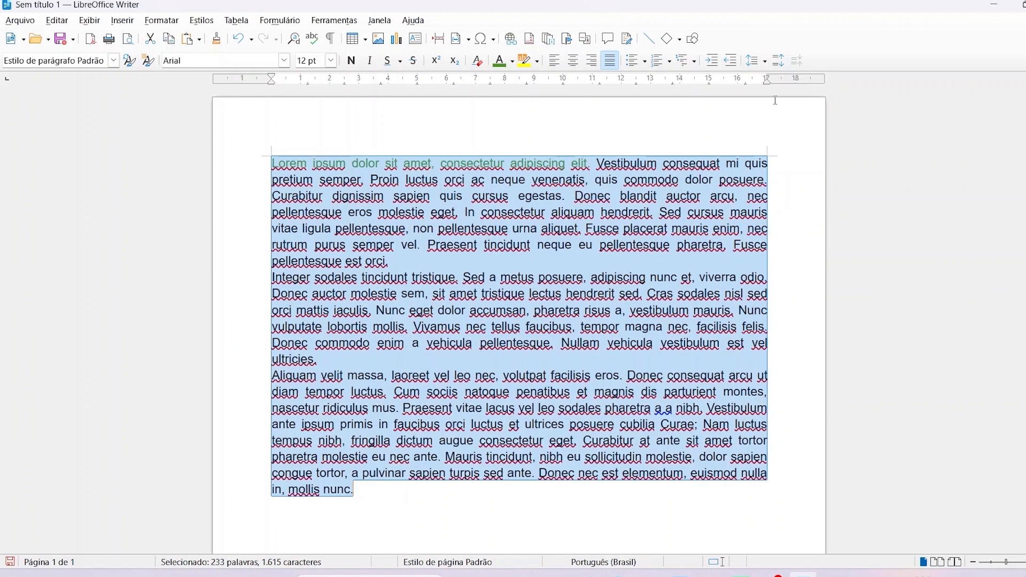
pyautogui.click(759, 63)
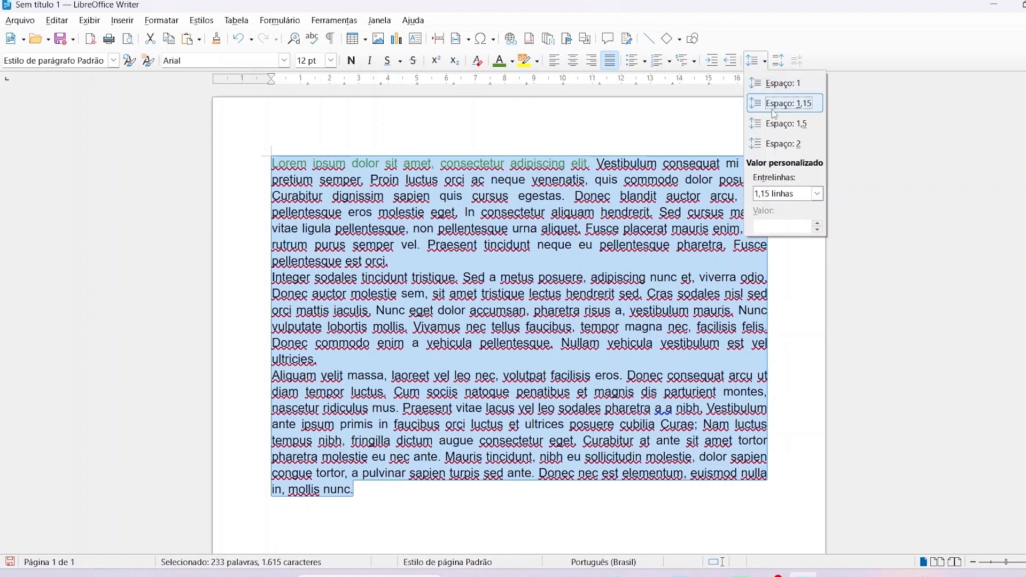
pyautogui.click(778, 145)
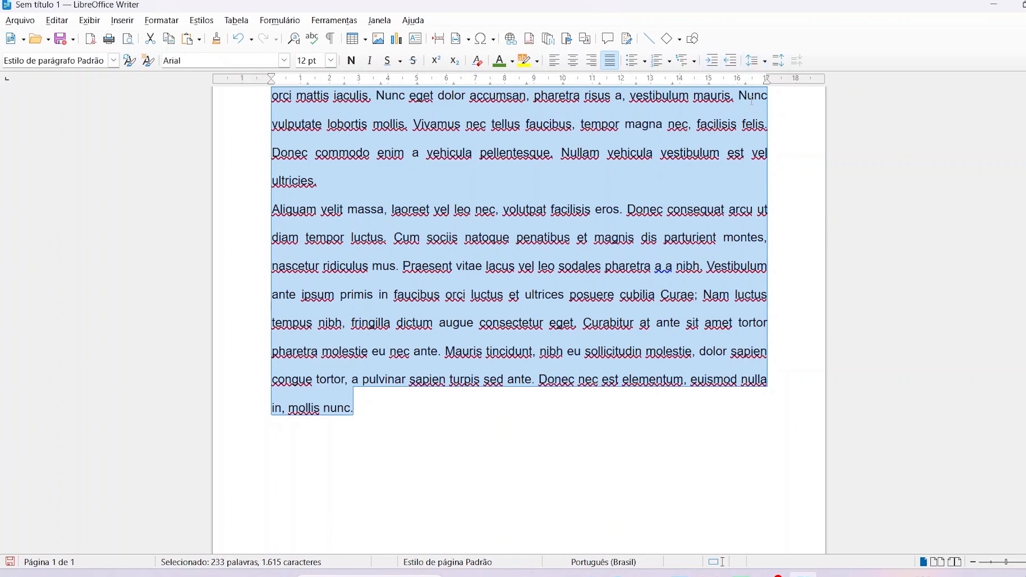
pyautogui.scroll(3, 749, 75)
# Increase the spacing between the selected paragraphs once, decrease it again and review the text.
pyautogui.click(775, 64)
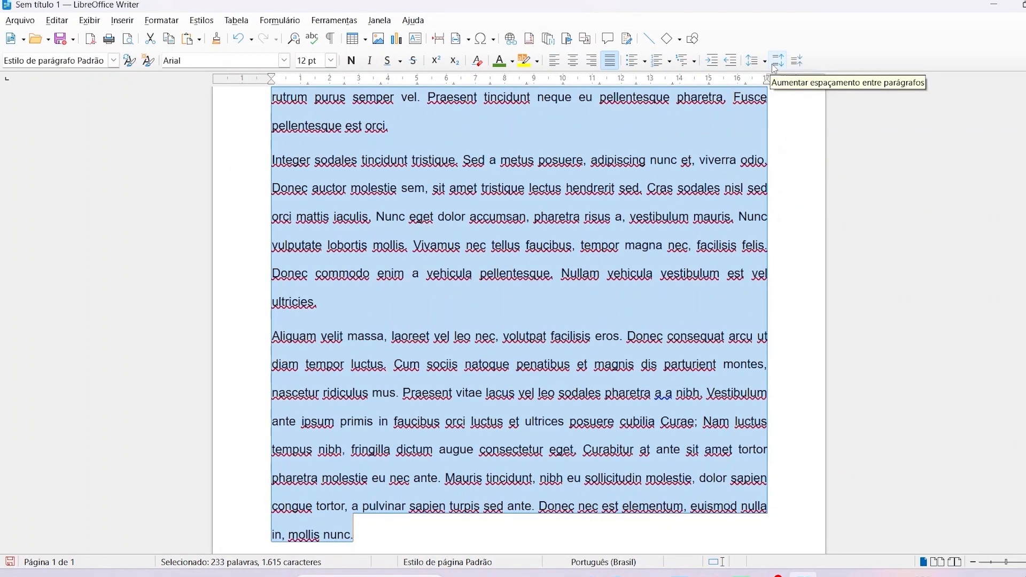
pyautogui.click(790, 64)
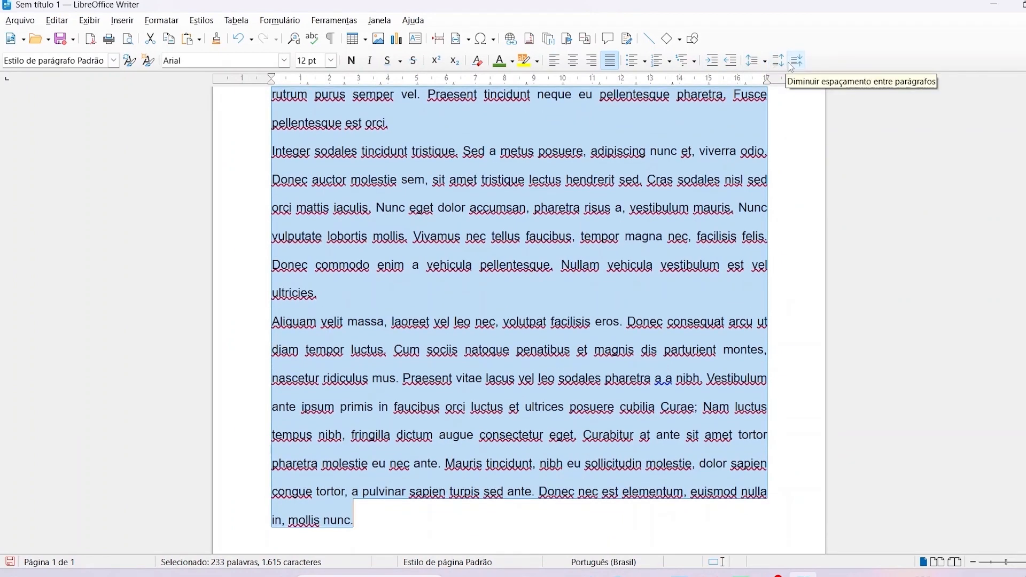
pyautogui.scroll(4, 702, 205)
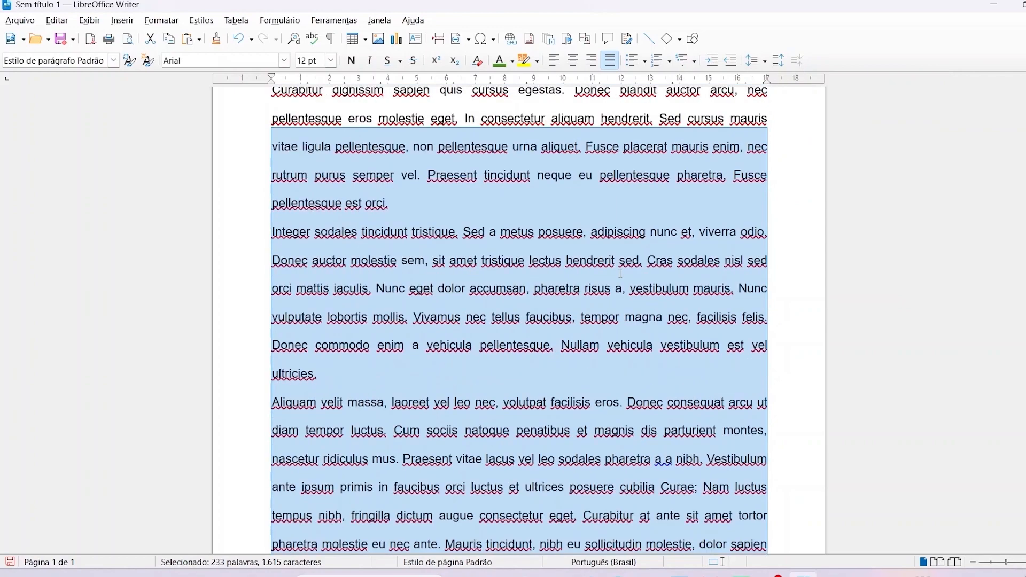
pyautogui.scroll(-6, 584, 278)
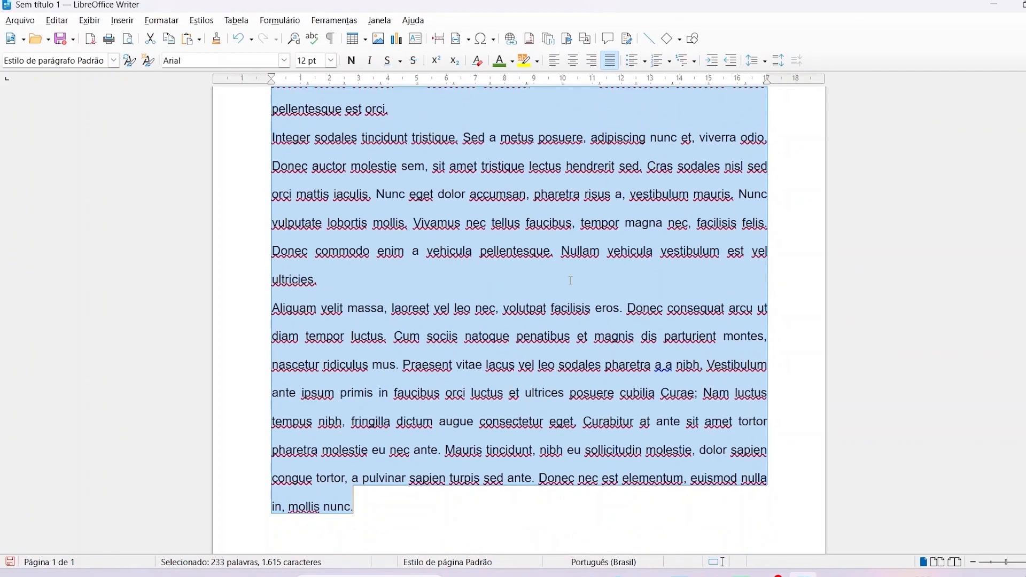
pyautogui.scroll(8, 558, 261)
pyautogui.scroll(-1, 557, 261)
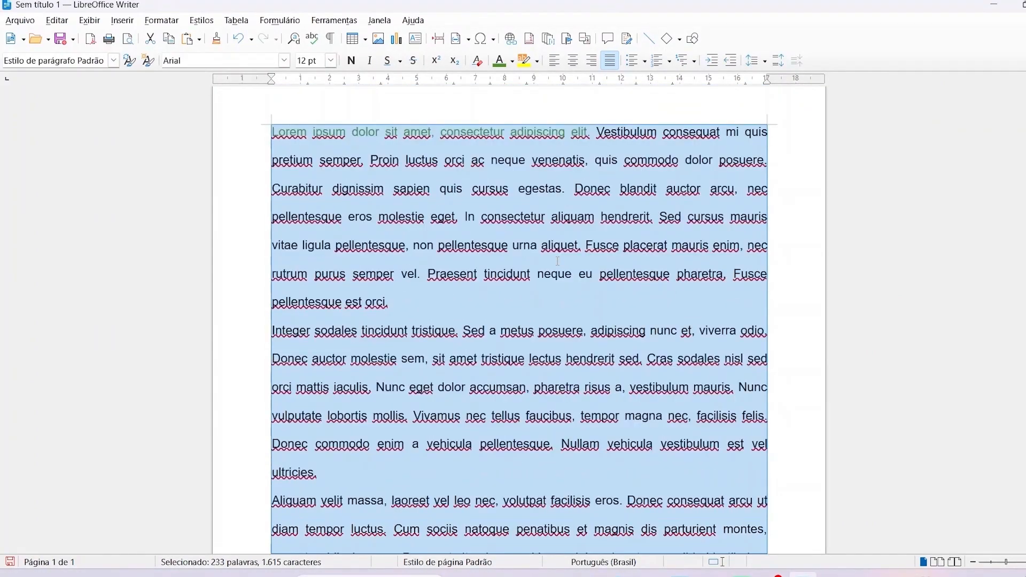
# Increase the spacing between the selected paragraphs by two increments.
pyautogui.click(778, 63)
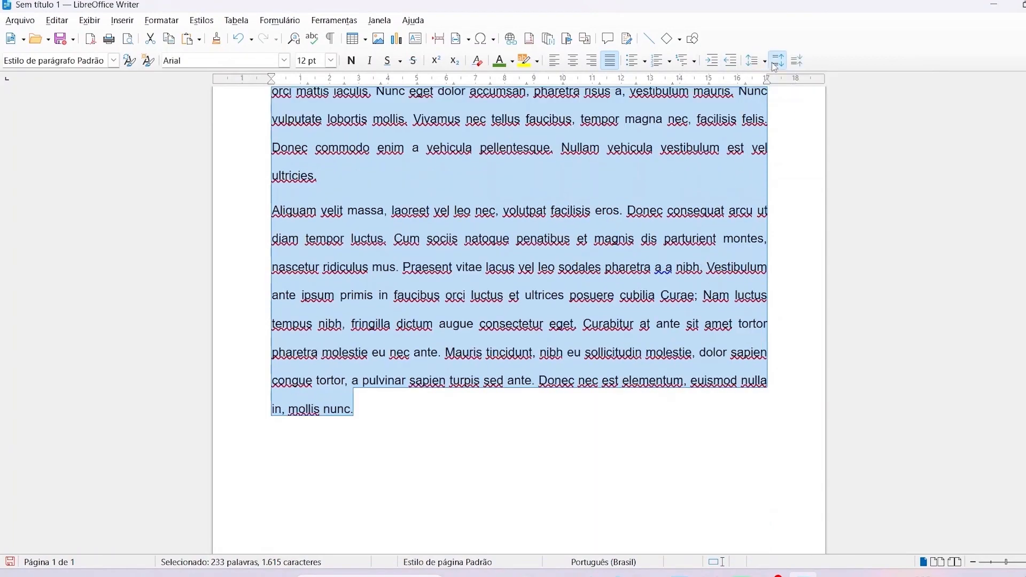
pyautogui.click(778, 63)
pyautogui.scroll(6, 528, 214)
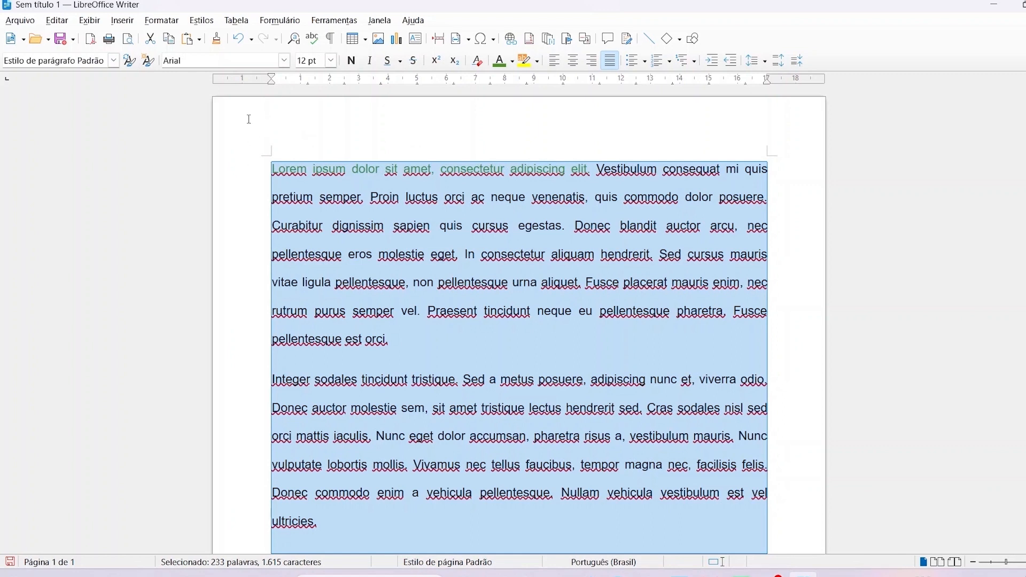
# Undo all the paragraph and line spacing changes back to the justified, single-spaced text, and deselect it.
pyautogui.click(238, 39)
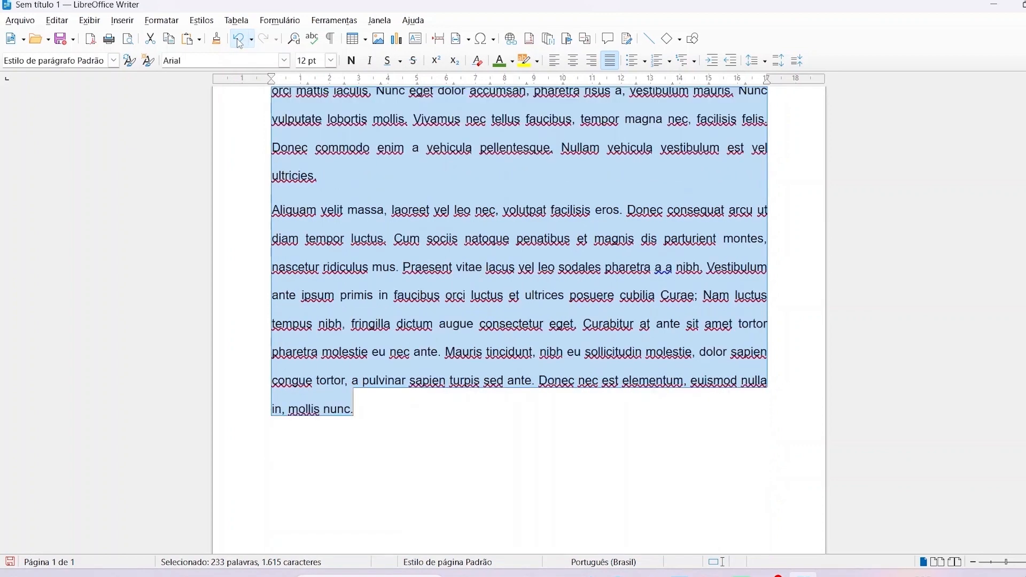
pyautogui.click(239, 39)
pyautogui.scroll(5, 219, 148)
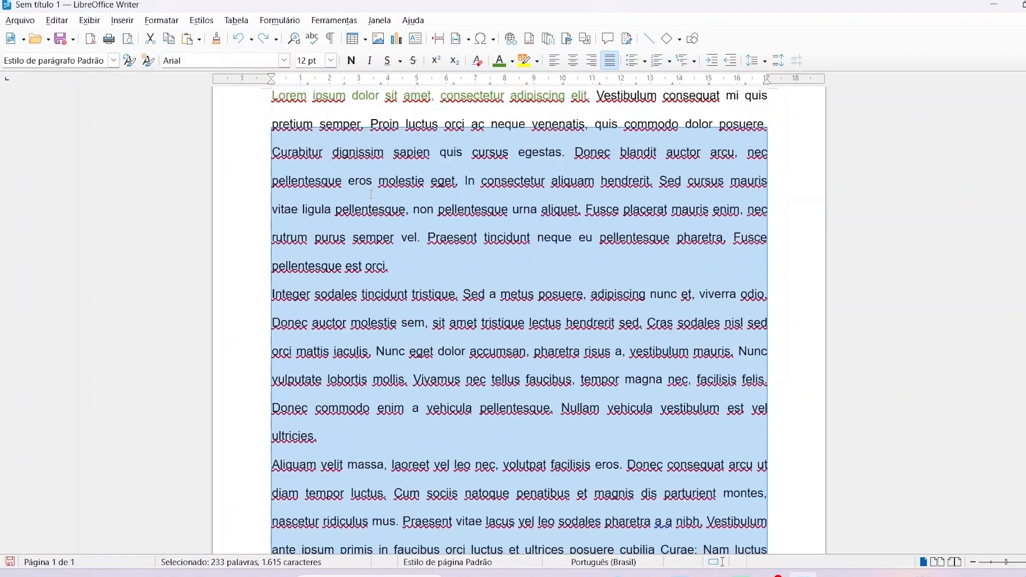
pyautogui.click(239, 39)
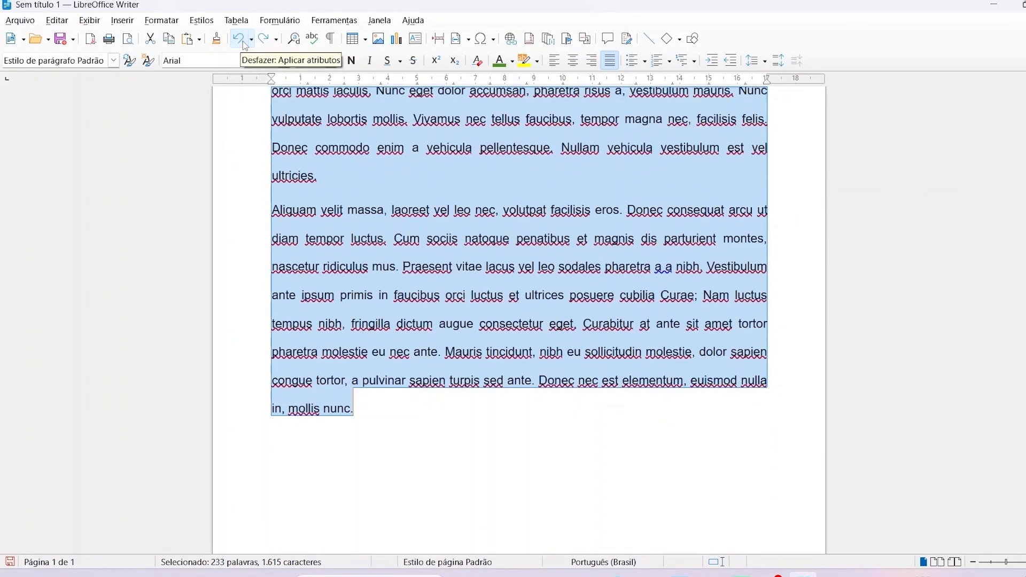
pyautogui.scroll(4, 318, 150)
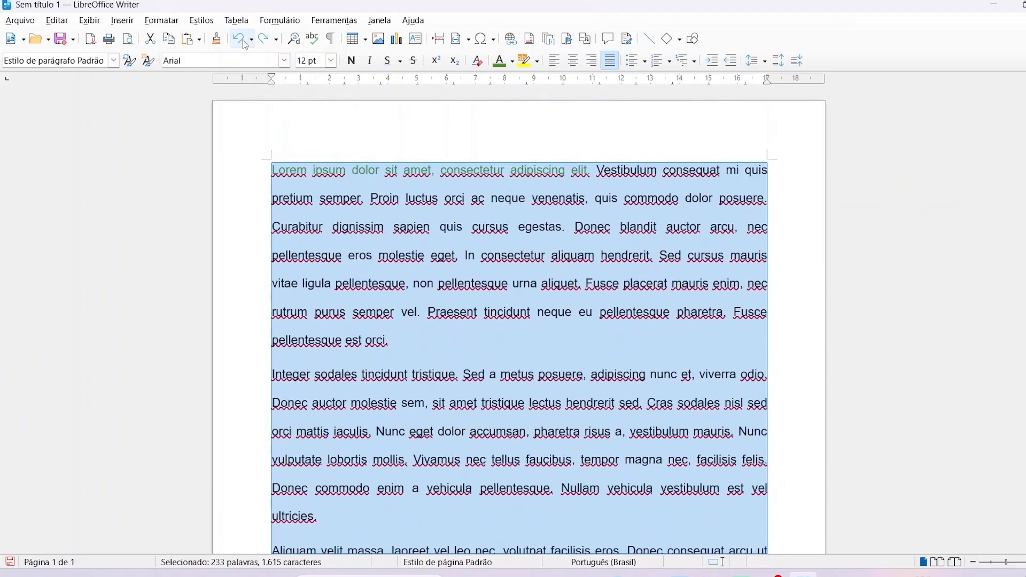
pyautogui.click(243, 42)
pyautogui.scroll(8, 324, 182)
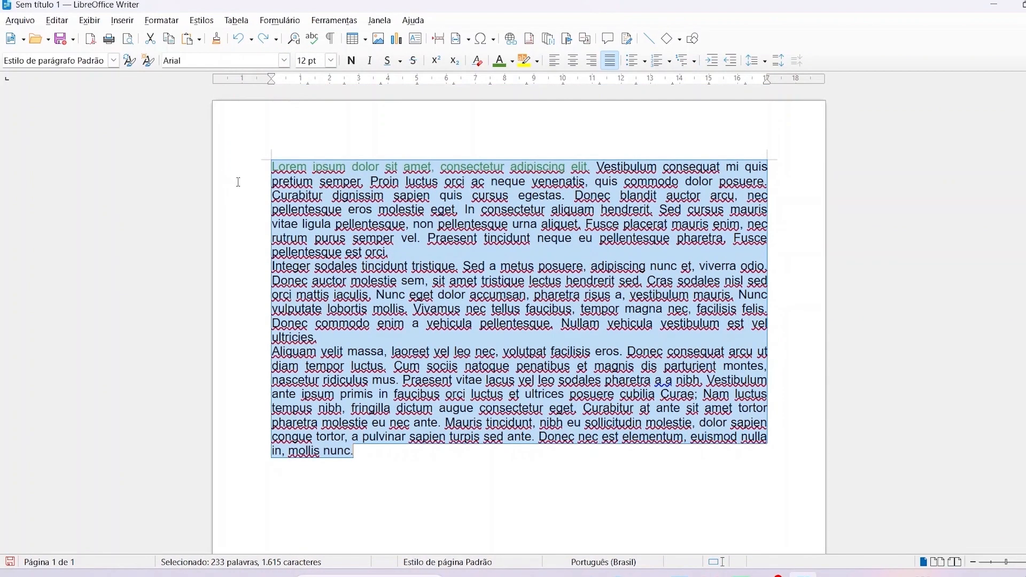
pyautogui.click(251, 145)
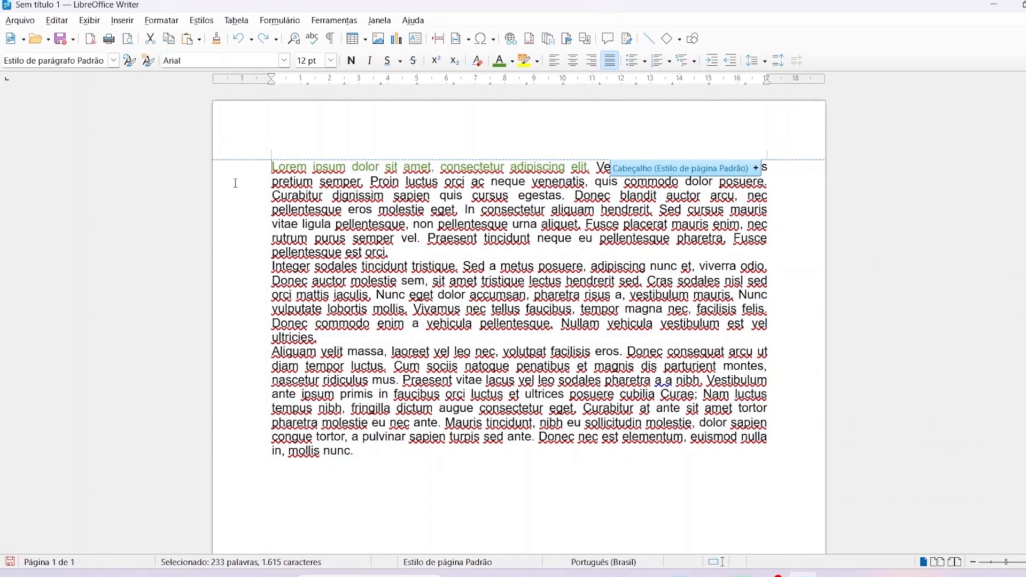
pyautogui.click(216, 40)
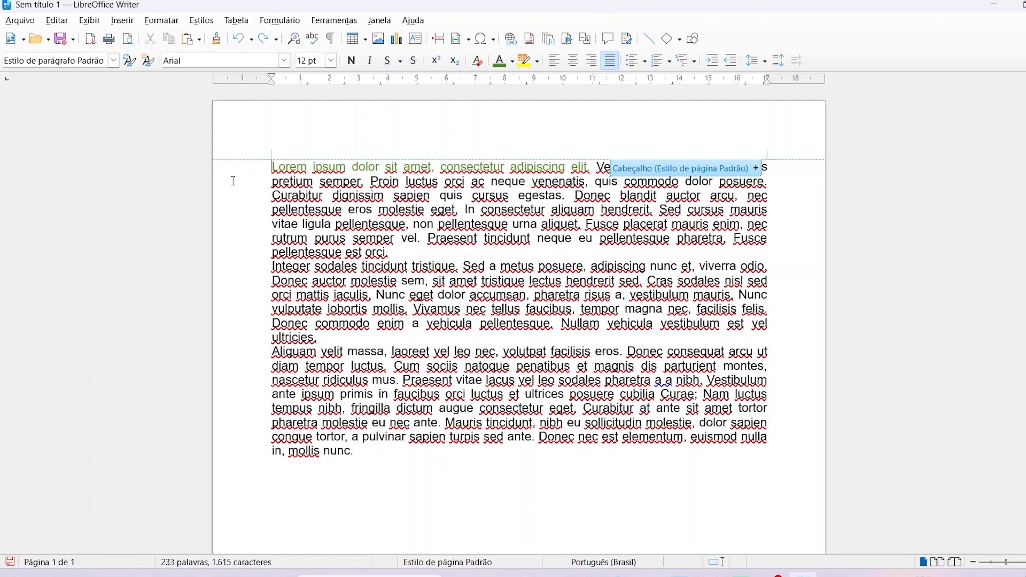
pyautogui.click(241, 231)
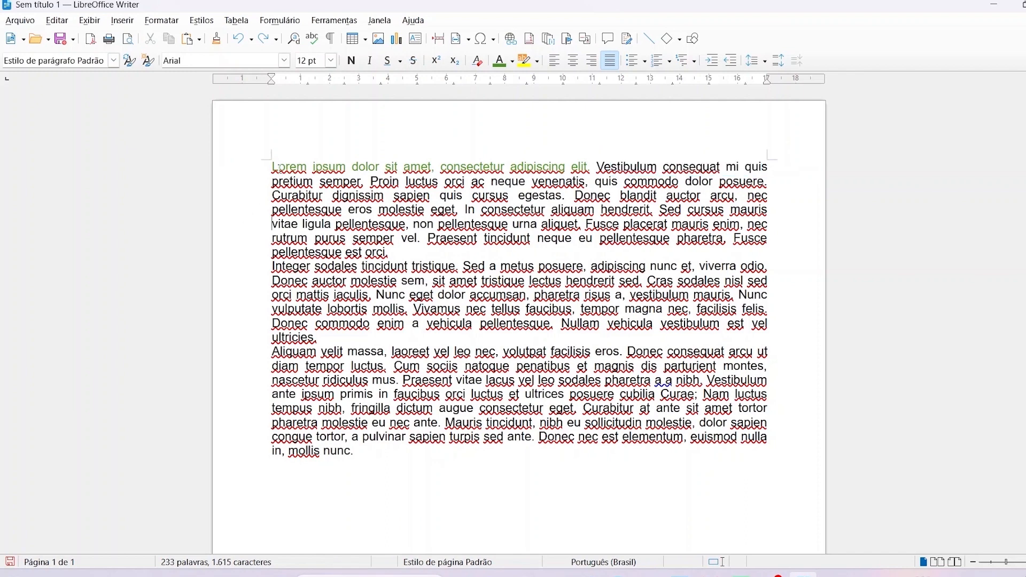
# Format the first sentence, "Lorem ipsum dolor sit amet, consectetur adipiscing elit.", in standard red and bold, and deselect it.
pyautogui.moveTo(271, 167); pyautogui.dragTo(590, 166)
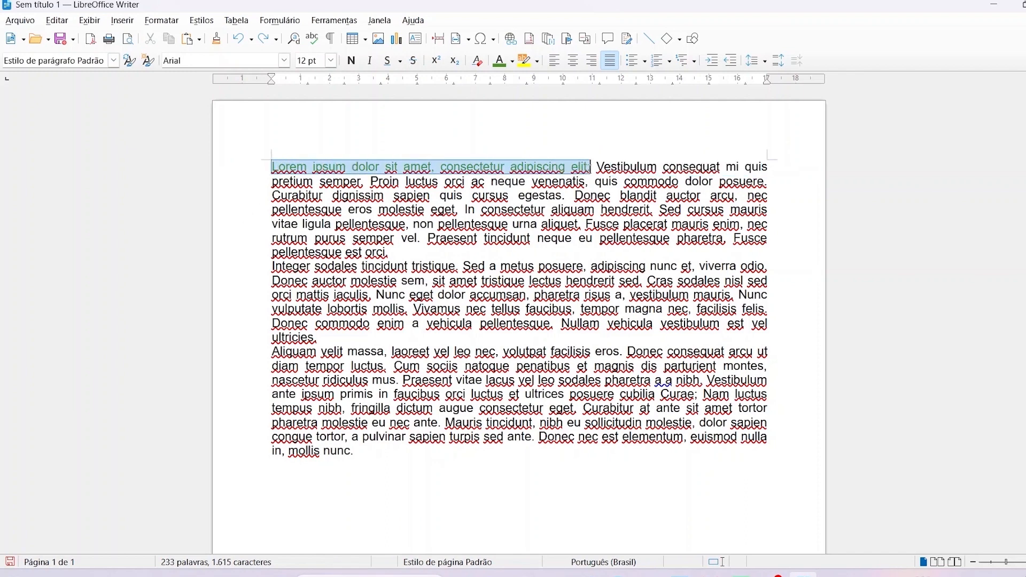
pyautogui.click(512, 61)
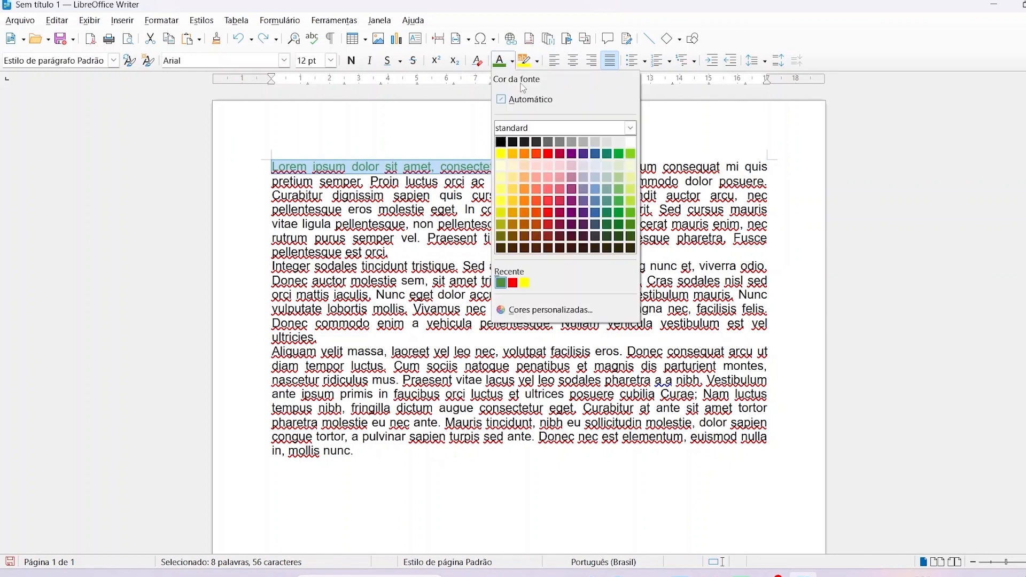
pyautogui.click(546, 154)
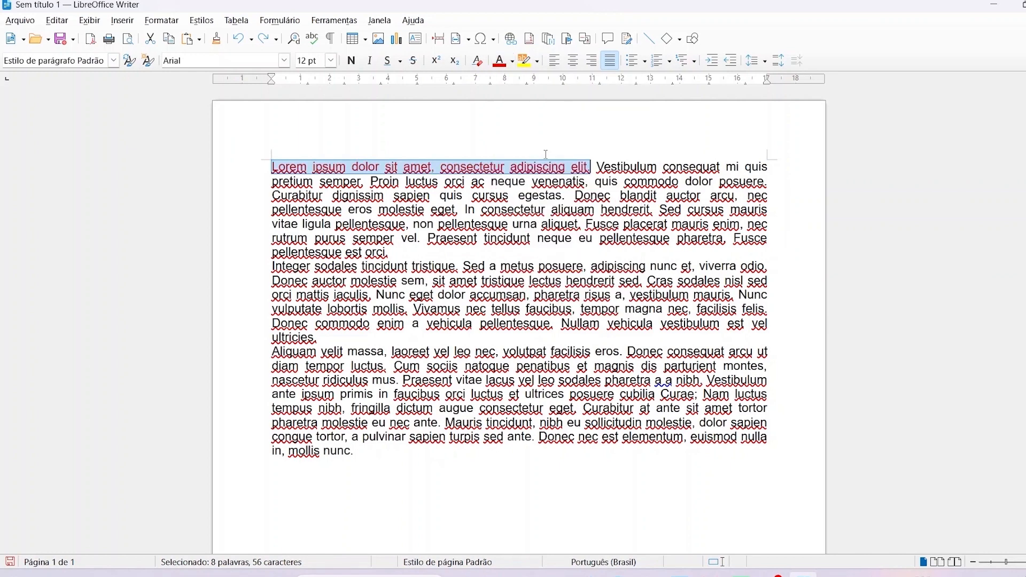
pyautogui.click(352, 60)
pyautogui.click(256, 202)
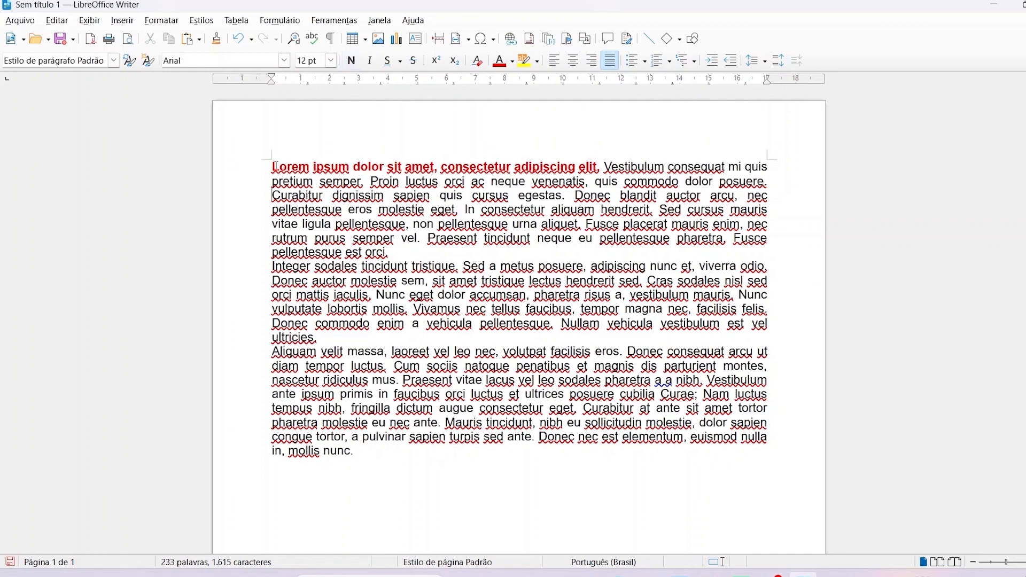
# Clone the formatting of the word "Lorem" onto "Praesent tincidunt neque eu pellentesque pharetra" and "a pulvinar sapien turpis sed ante".
pyautogui.moveTo(273, 167); pyautogui.dragTo(592, 176)
pyautogui.moveTo(272, 167); pyautogui.dragTo(309, 167)
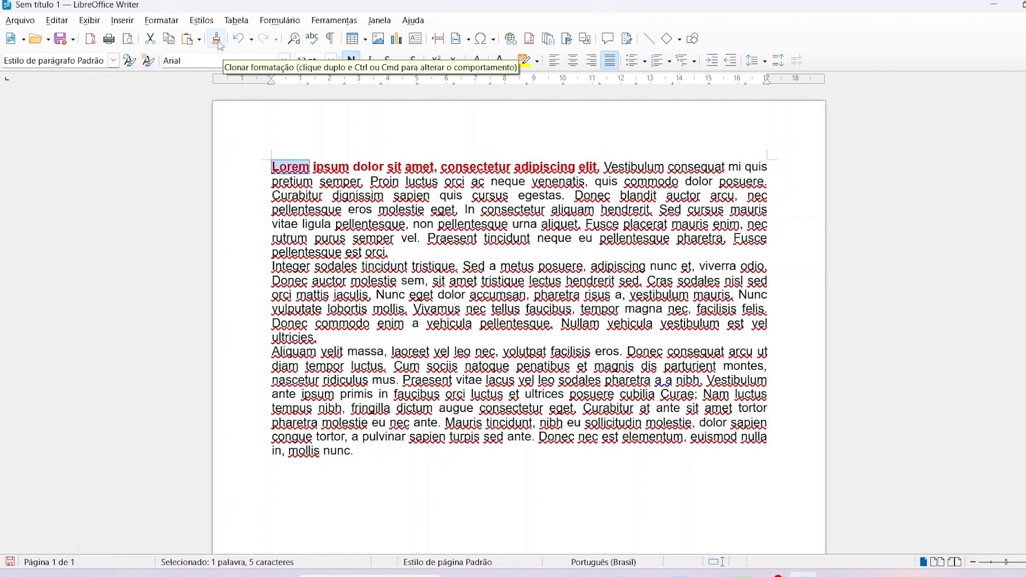
pyautogui.click(216, 38)
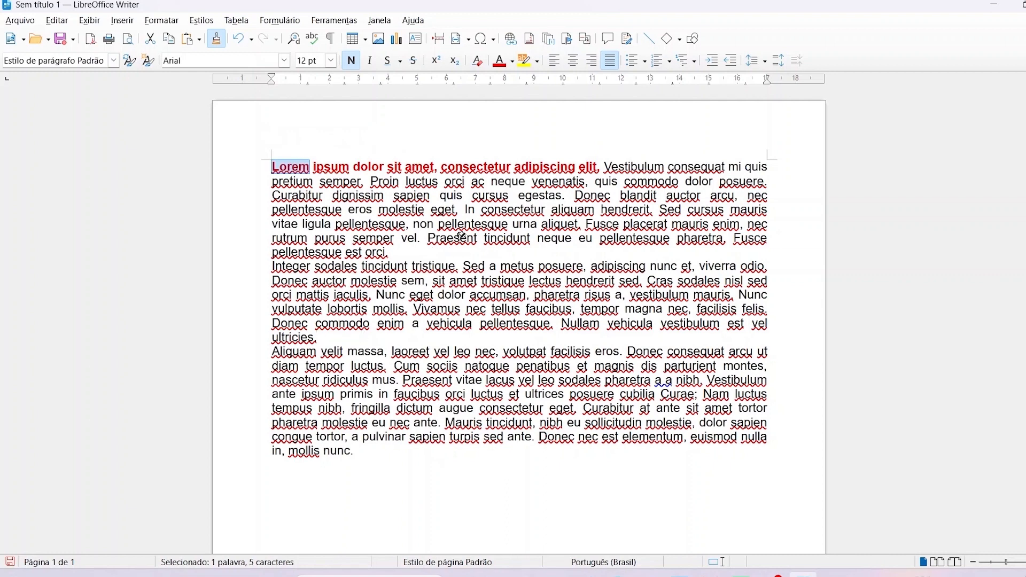
pyautogui.moveTo(427, 236)
pyautogui.mouseDown()
pyautogui.moveTo(527, 238)
pyautogui.moveTo(658, 267)
pyautogui.moveTo(724, 237)
pyautogui.mouseUp()
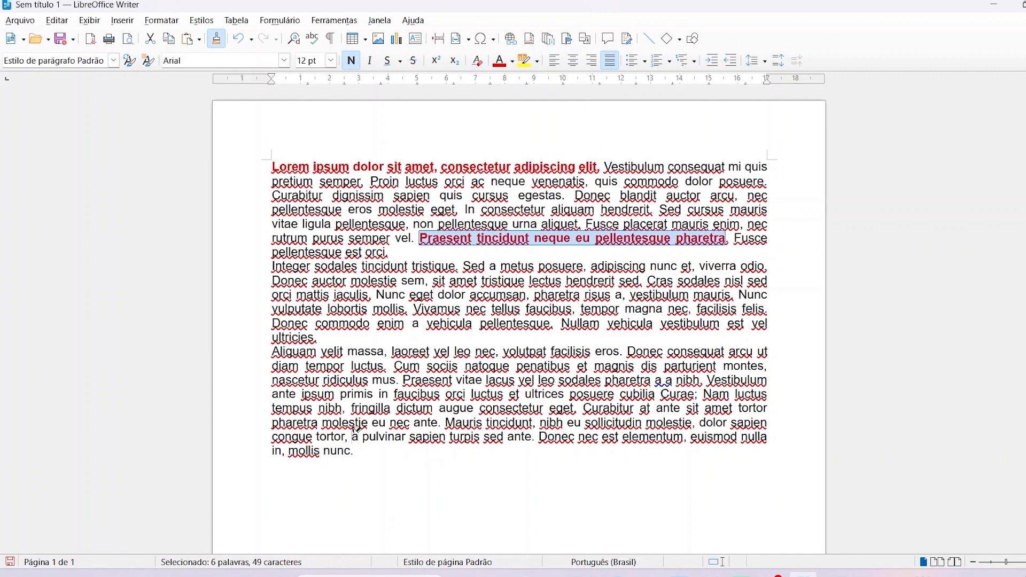
pyautogui.moveTo(351, 437)
pyautogui.mouseDown()
pyautogui.moveTo(484, 415)
pyautogui.moveTo(534, 437)
pyautogui.mouseUp()
pyautogui.click(433, 482)
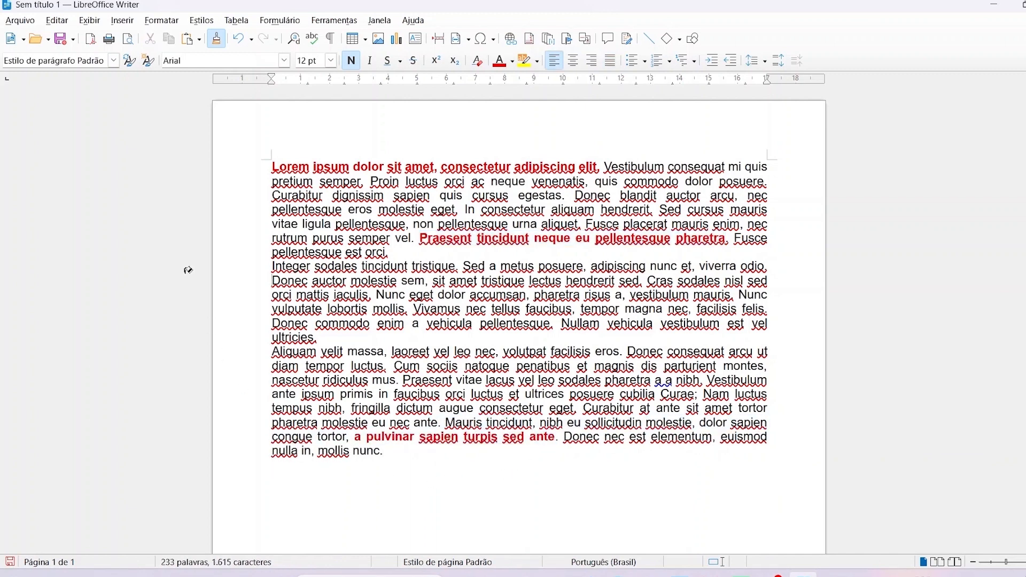
# Clone the same formatting onto the word "rutrum" in the first paragraph, and select "egestas." with normal selection.
pyautogui.click(291, 239)
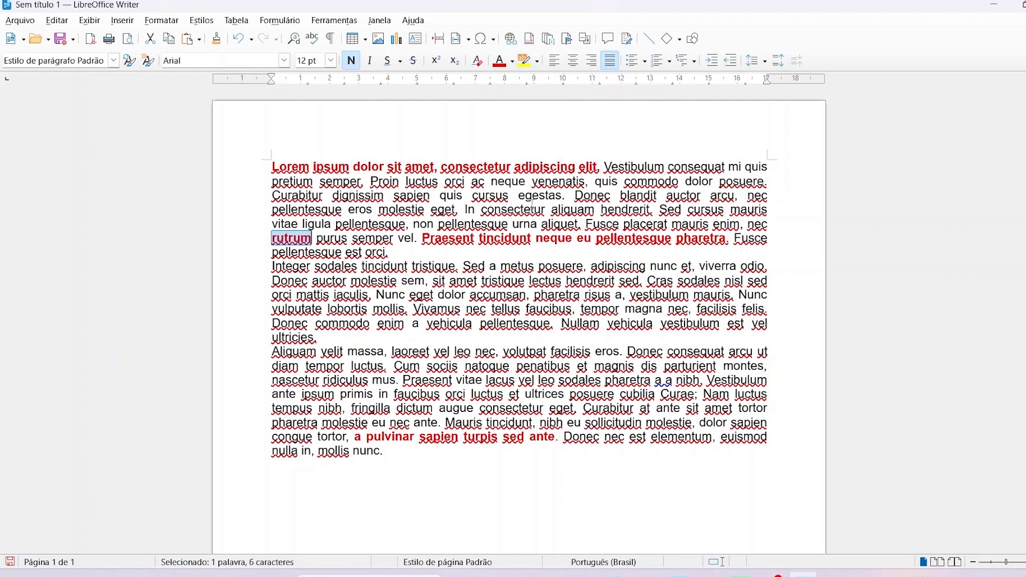
pyautogui.moveTo(517, 196); pyautogui.dragTo(566, 196)
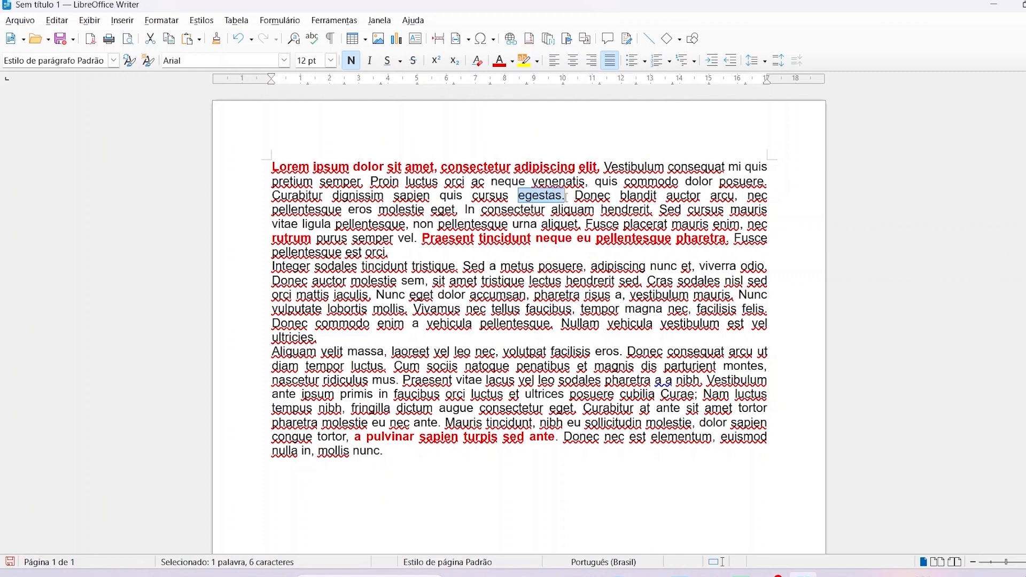
# Highlight "egestas." in yellow and the preceding word "cursus" in green in the first paragraph, and deselect the text.
pyautogui.click(524, 61)
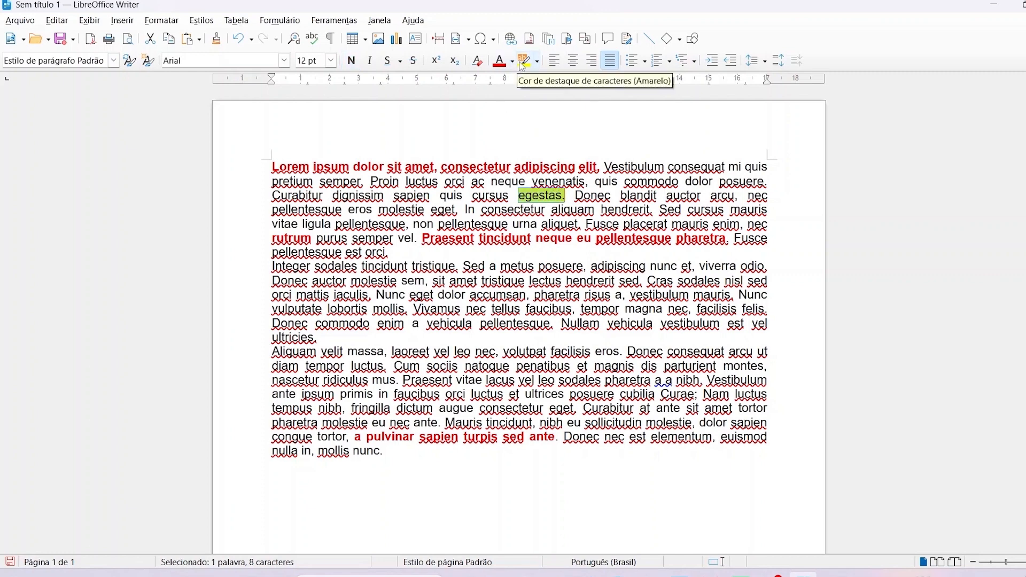
pyautogui.click(799, 310)
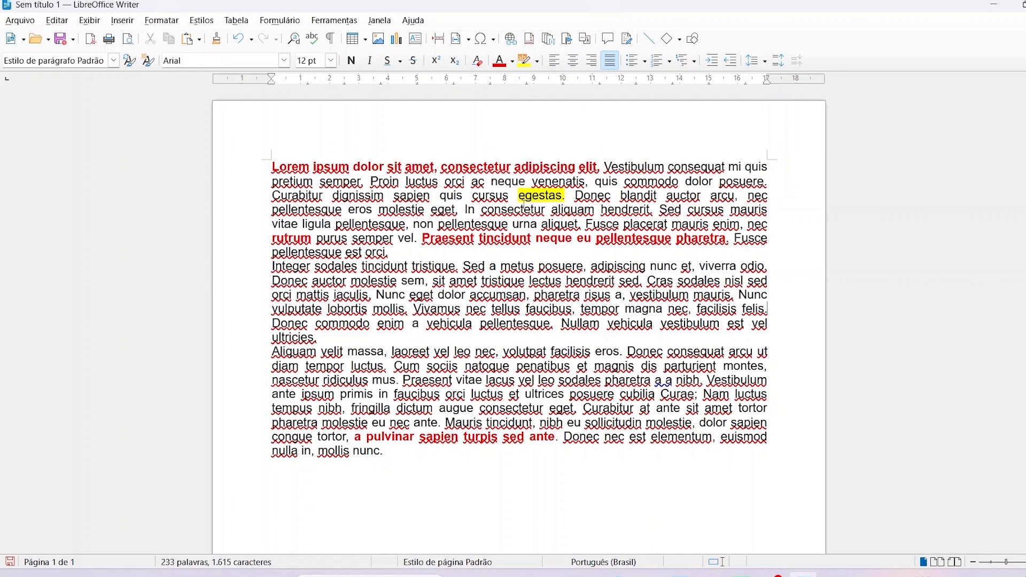
pyautogui.moveTo(474, 198); pyautogui.dragTo(502, 183)
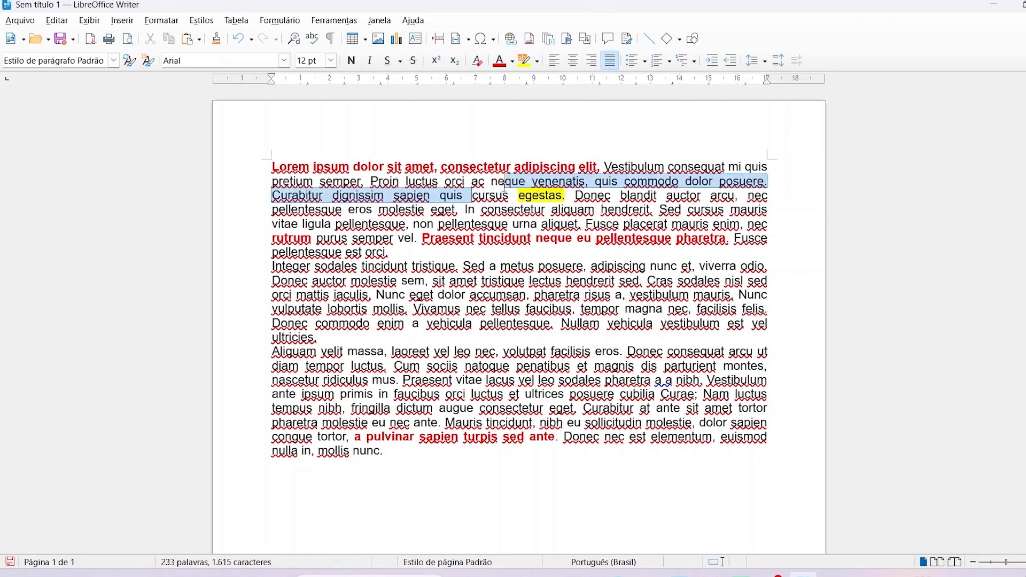
pyautogui.doubleClick(490, 196)
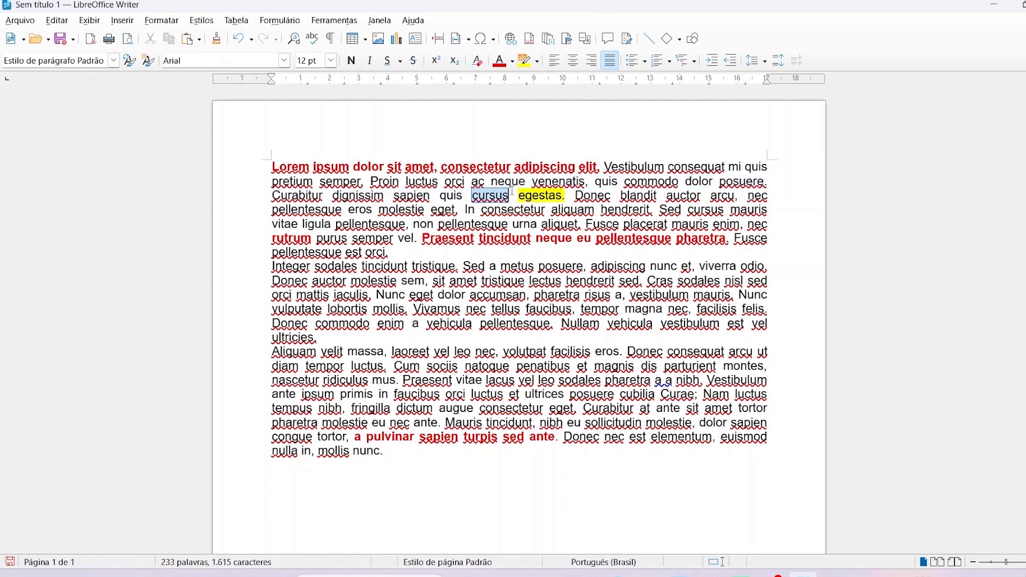
pyautogui.click(537, 61)
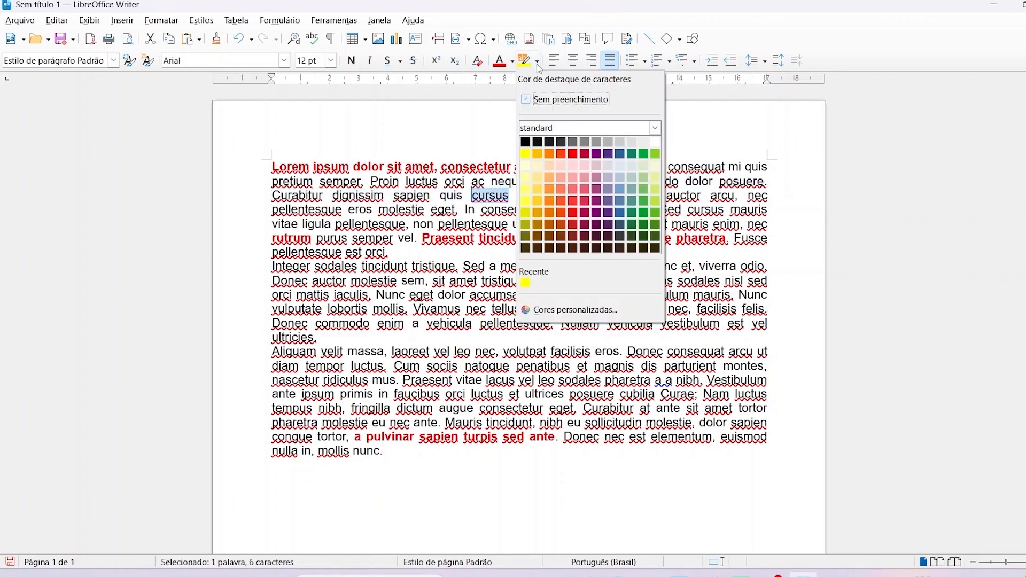
pyautogui.click(656, 212)
pyautogui.click(476, 156)
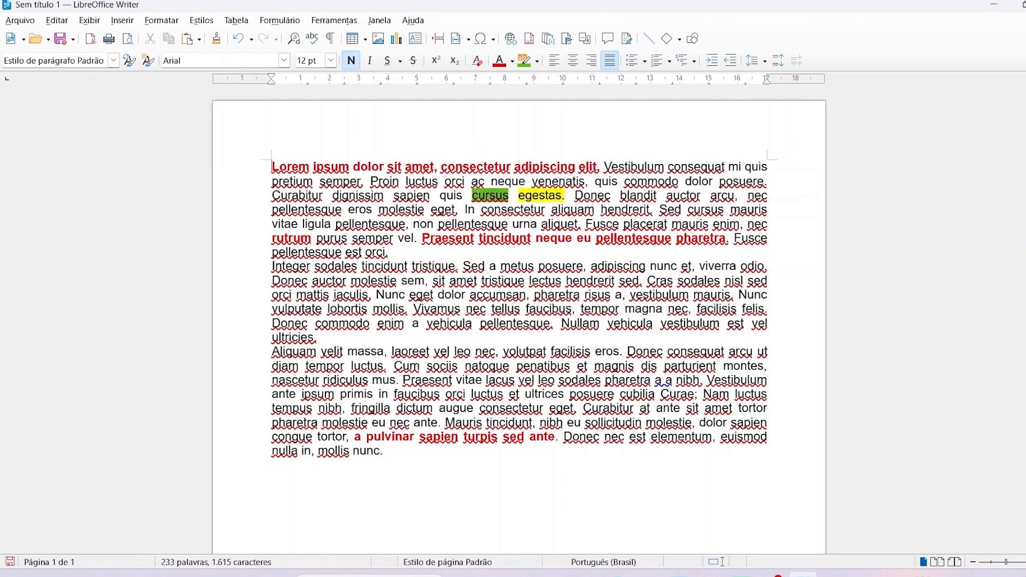
# Clone the green highlight of "cursus" onto "Donec" and the passage from "sit amet tristique" to "pharetra risus a" in the second paragraph.
pyautogui.moveTo(473, 196); pyautogui.dragTo(510, 196)
pyautogui.click(215, 40)
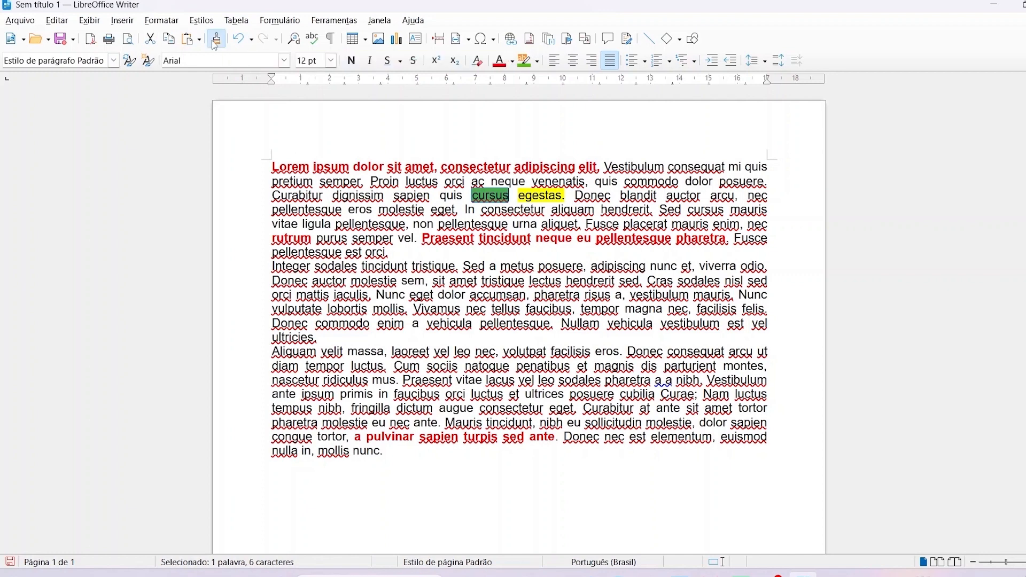
pyautogui.moveTo(271, 323); pyautogui.dragTo(311, 323)
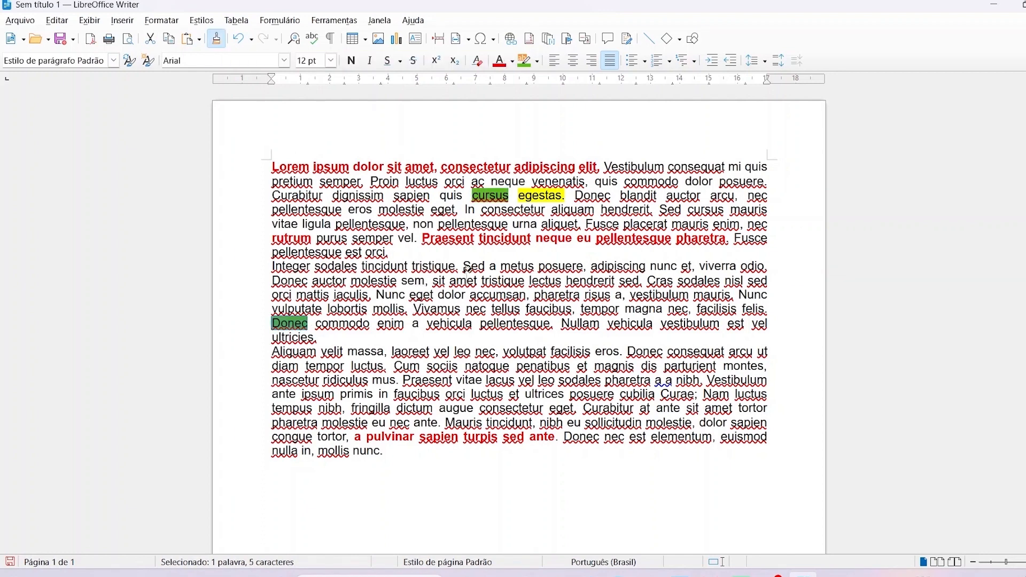
pyautogui.moveTo(474, 271); pyautogui.dragTo(641, 285)
pyautogui.moveTo(432, 281)
pyautogui.mouseDown()
pyautogui.moveTo(461, 282)
pyautogui.moveTo(466, 295)
pyautogui.mouseUp()
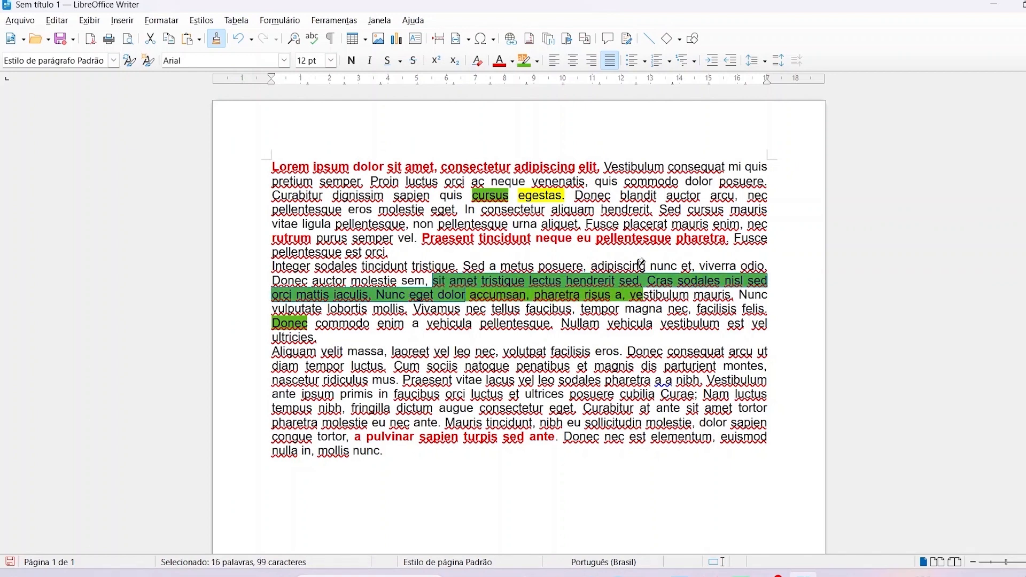
pyautogui.click(216, 45)
# Format "Curabitur dignissim" in the first paragraph as bold, in the Arial Rounded MT Bold font and standard purple.
pyautogui.moveTo(272, 196); pyautogui.dragTo(383, 196)
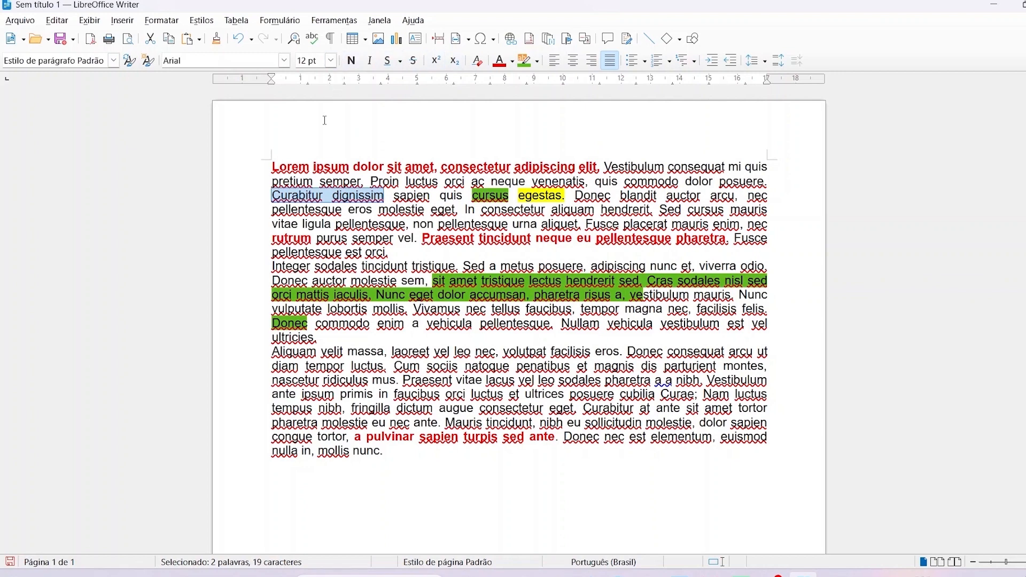
pyautogui.click(351, 61)
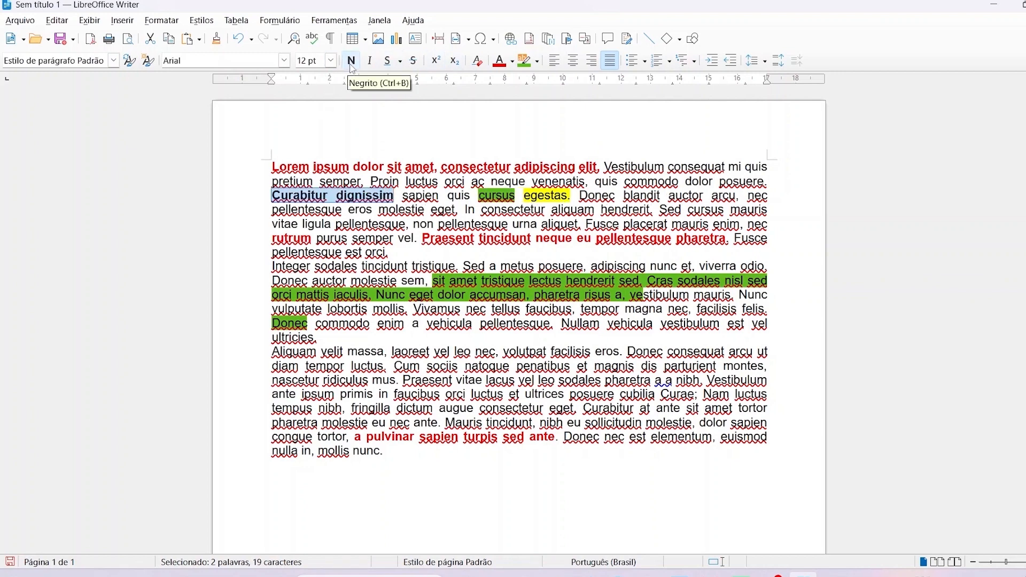
pyautogui.click(284, 60)
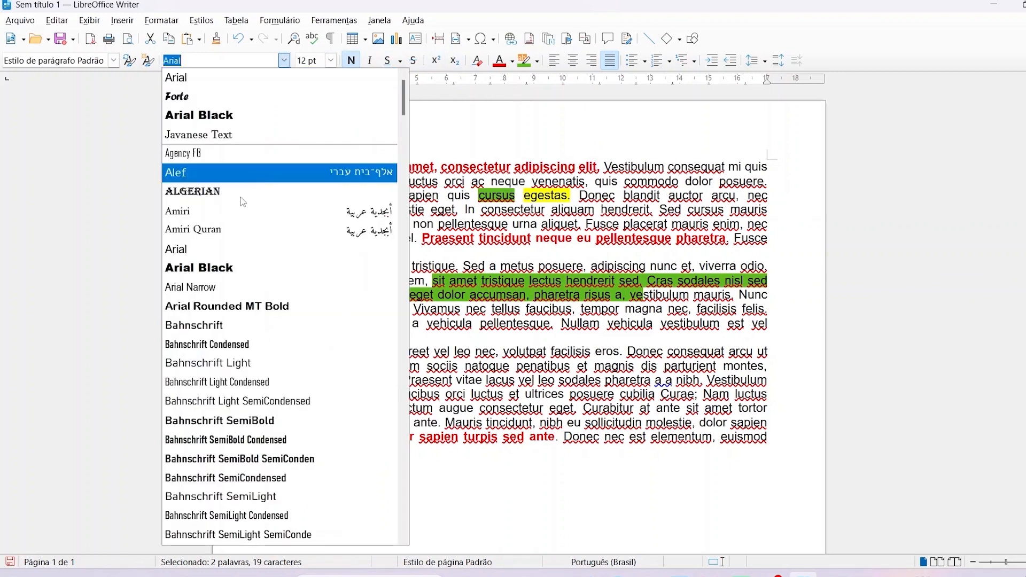
pyautogui.click(231, 309)
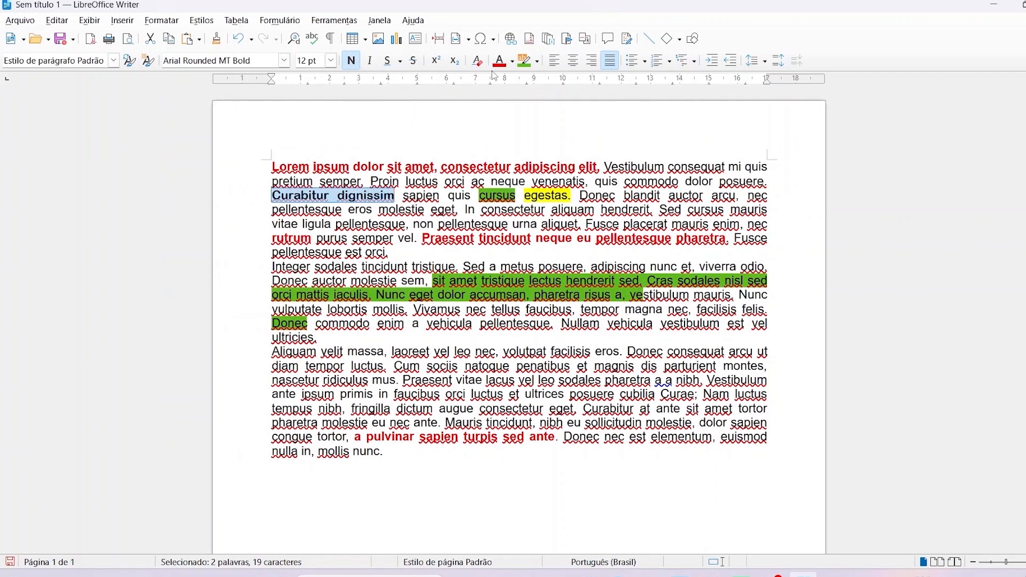
pyautogui.click(513, 62)
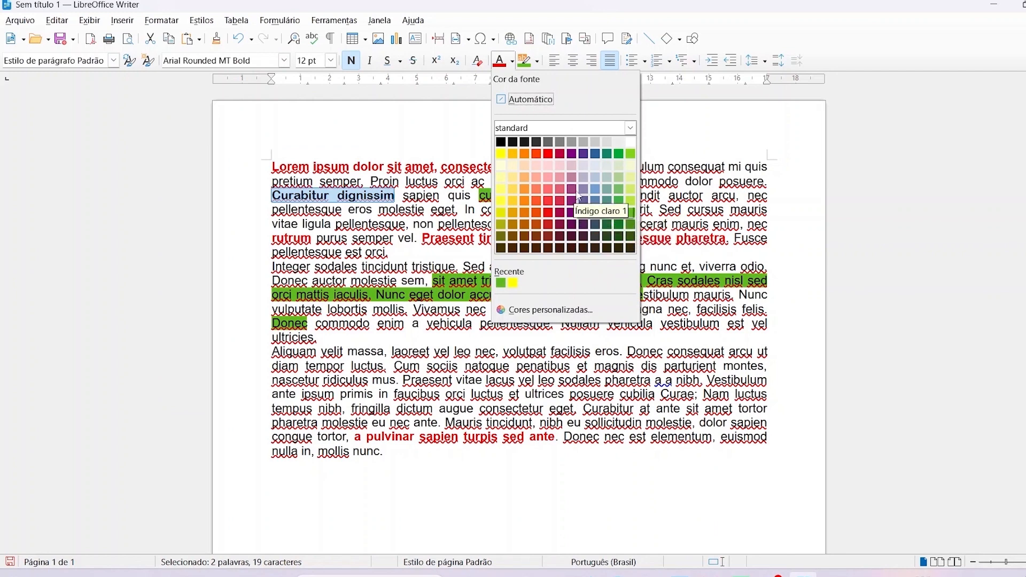
pyautogui.click(571, 154)
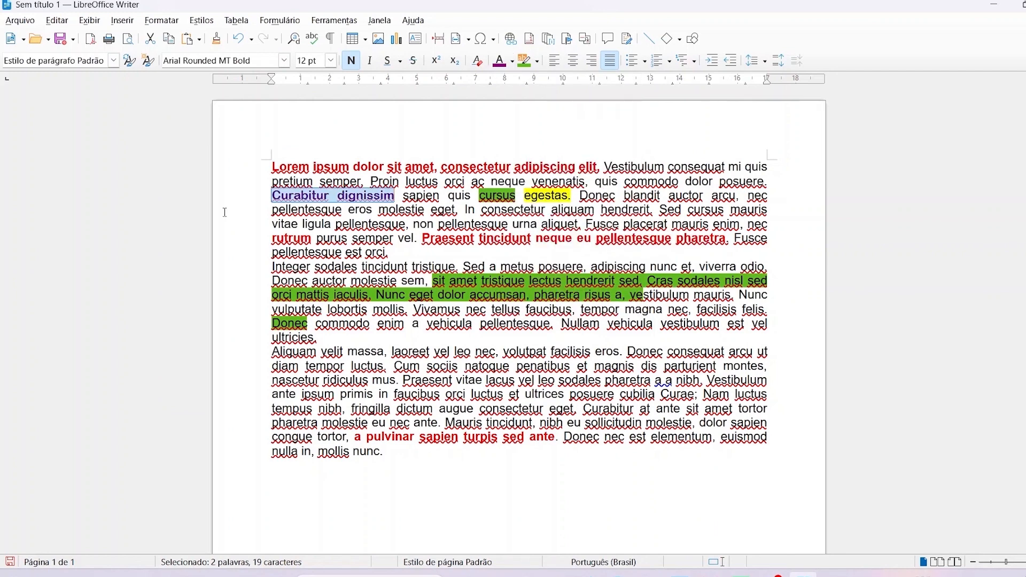
# Clone the formatting of "Curabitur dignissim" onto "nascetur ridiculus" and "olutpat facilisis eros" in the third paragraph.
pyautogui.moveTo(272, 197); pyautogui.dragTo(397, 193)
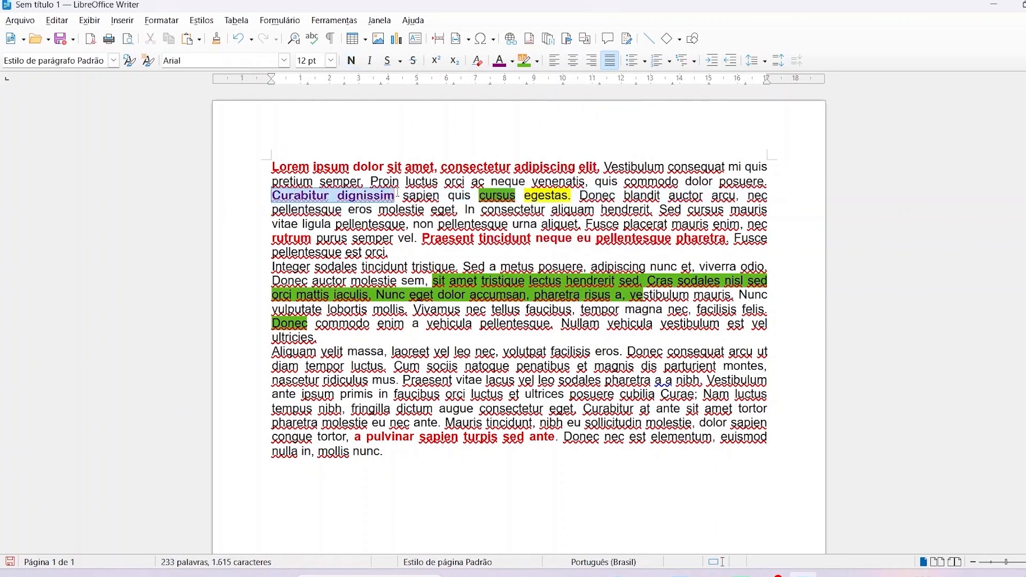
pyautogui.click(217, 40)
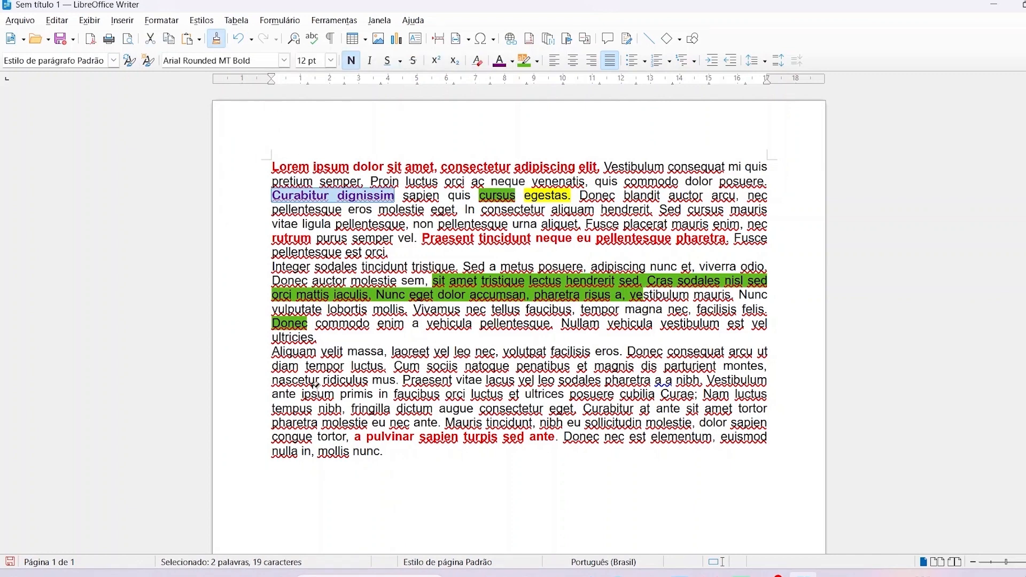
pyautogui.moveTo(274, 380); pyautogui.dragTo(374, 380)
pyautogui.moveTo(506, 350); pyautogui.dragTo(624, 347)
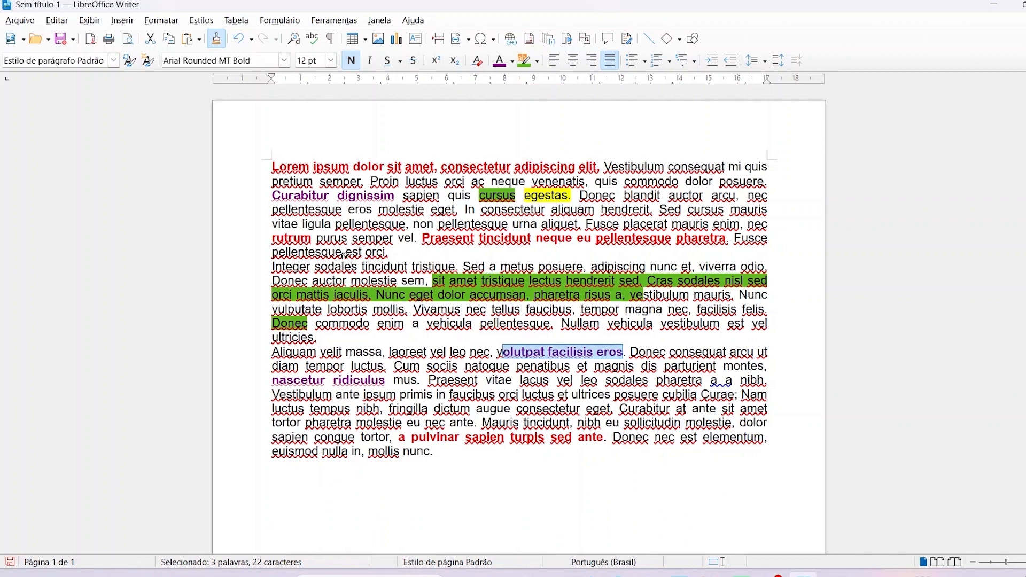
# Clear all direct formatting from the entire text and deselect it.
pyautogui.moveTo(272, 167)
pyautogui.mouseDown()
pyautogui.moveTo(342, 405)
pyautogui.moveTo(438, 453)
pyautogui.mouseUp()
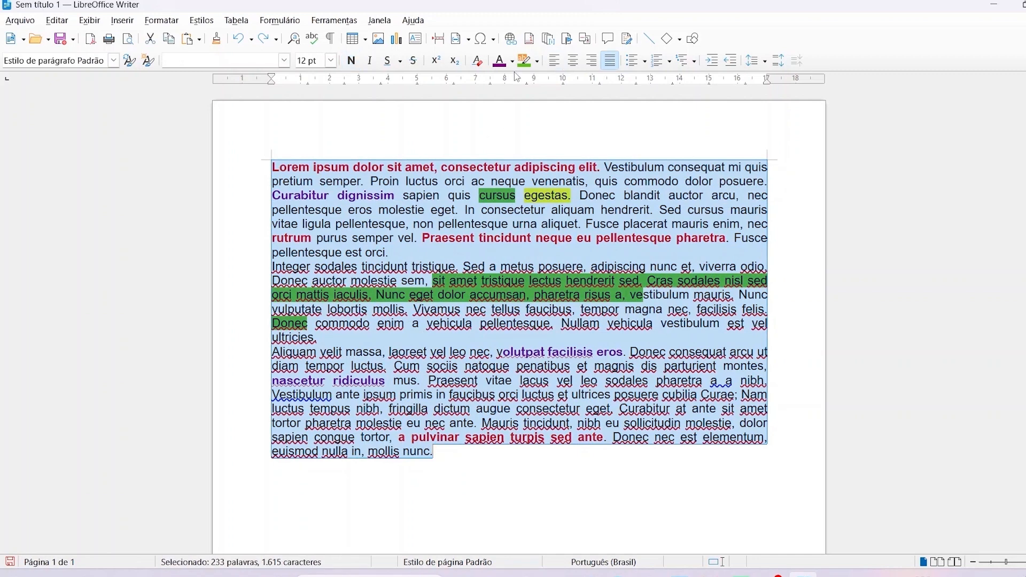
pyautogui.click(479, 64)
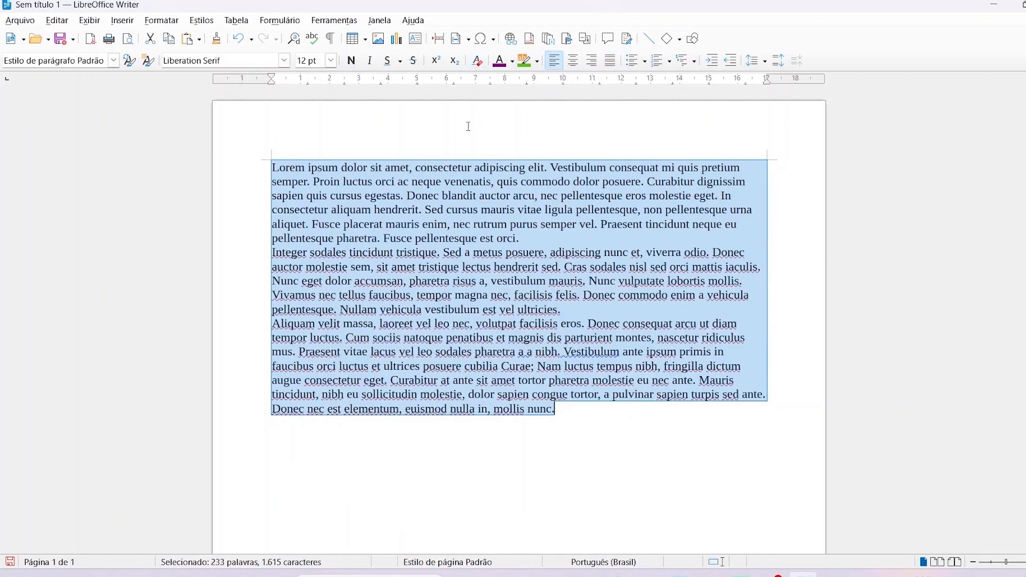
pyautogui.click(339, 140)
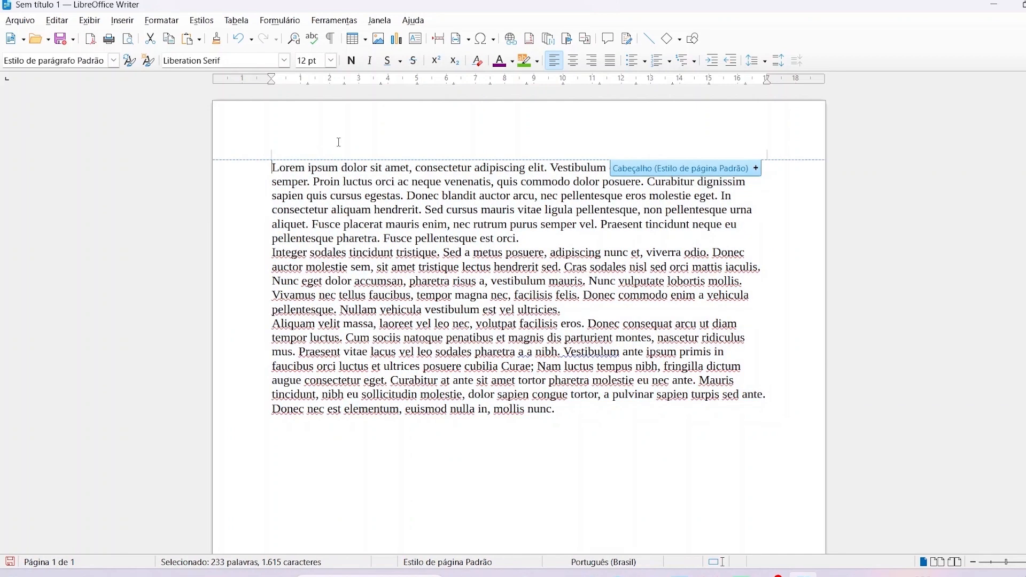
# Run the spelling check, replace every occurrence of "Lorem" with the suggestion "Corem", and close the check.
pyautogui.click(312, 38)
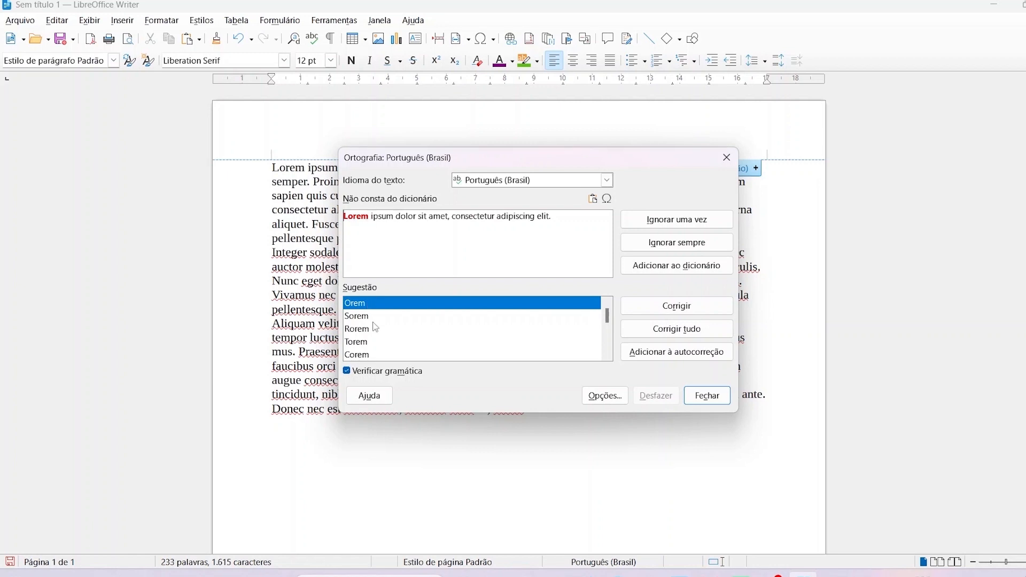
pyautogui.scroll(-4, 373, 322)
pyautogui.scroll(4, 379, 329)
pyautogui.click(366, 355)
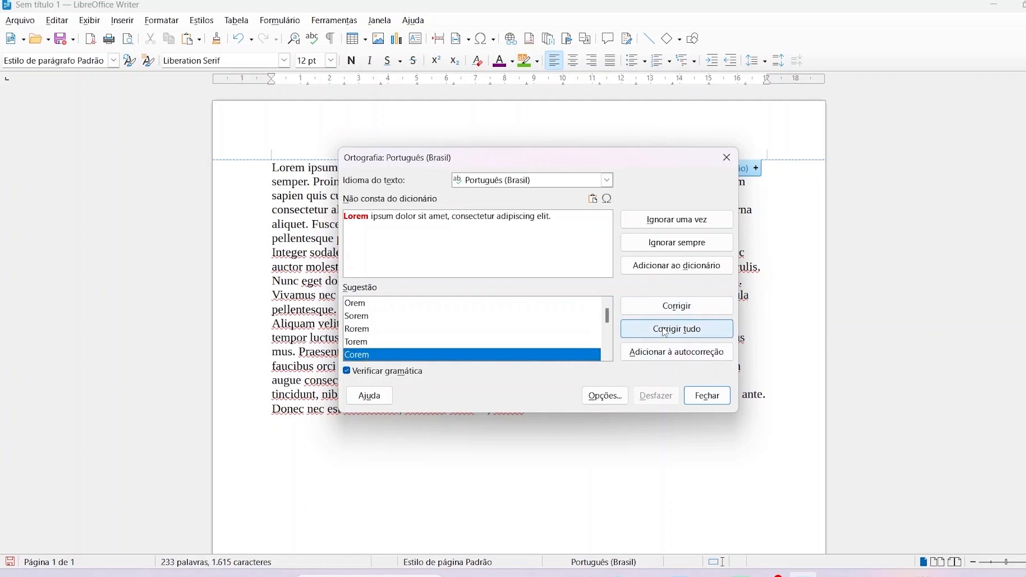
pyautogui.click(693, 331)
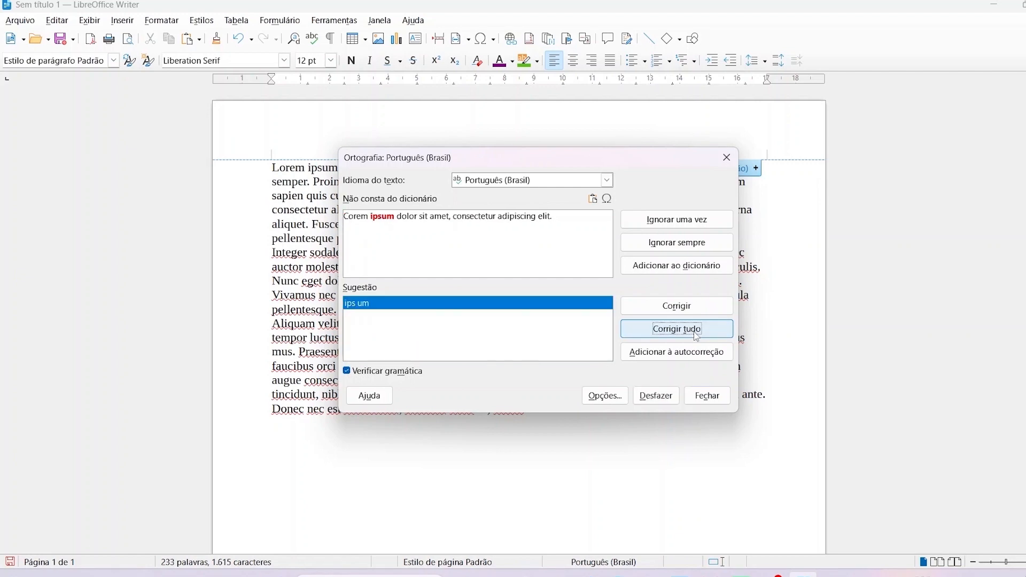
pyautogui.click(708, 395)
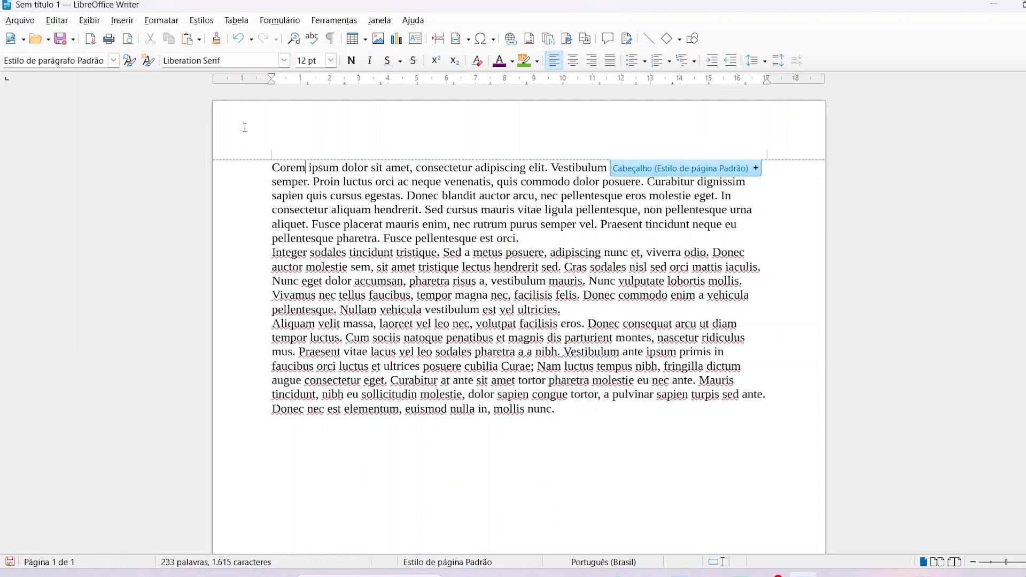
# Show the formatting marks, add one blank paragraph after the first paragraph, and hide the marks again.
pyautogui.click(329, 43)
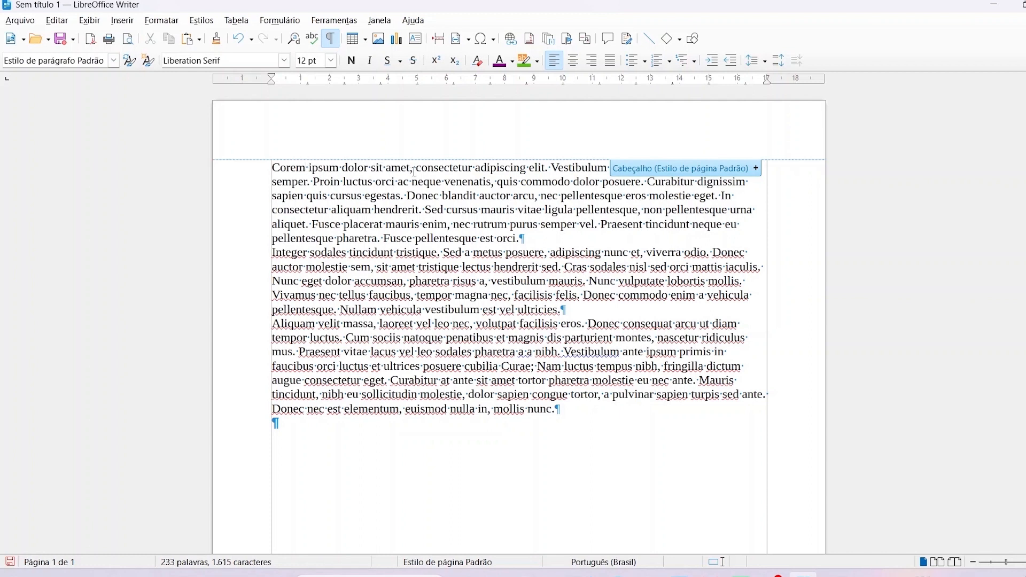
pyautogui.click(473, 168)
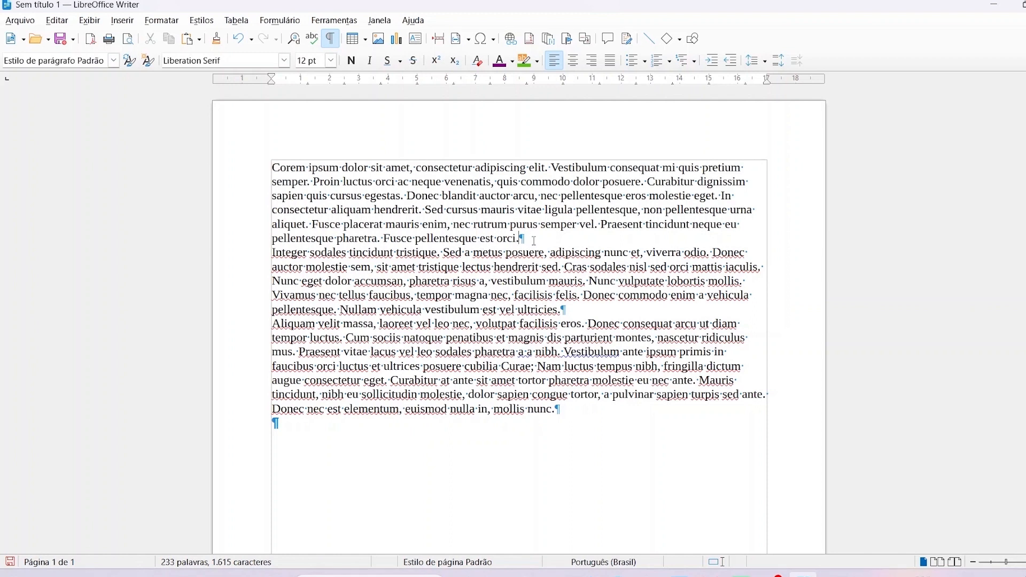
pyautogui.press('Return')
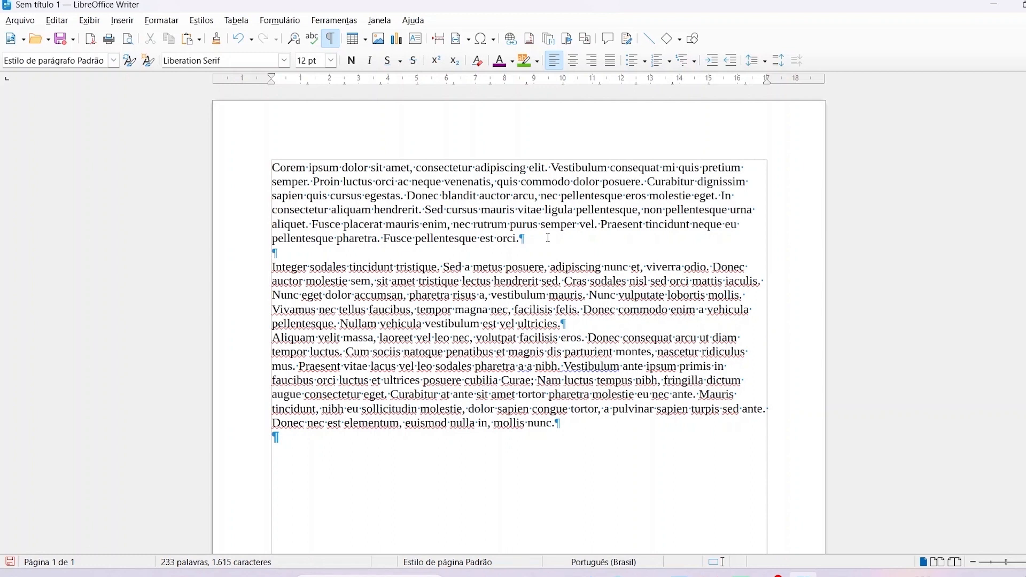
pyautogui.press('Return')
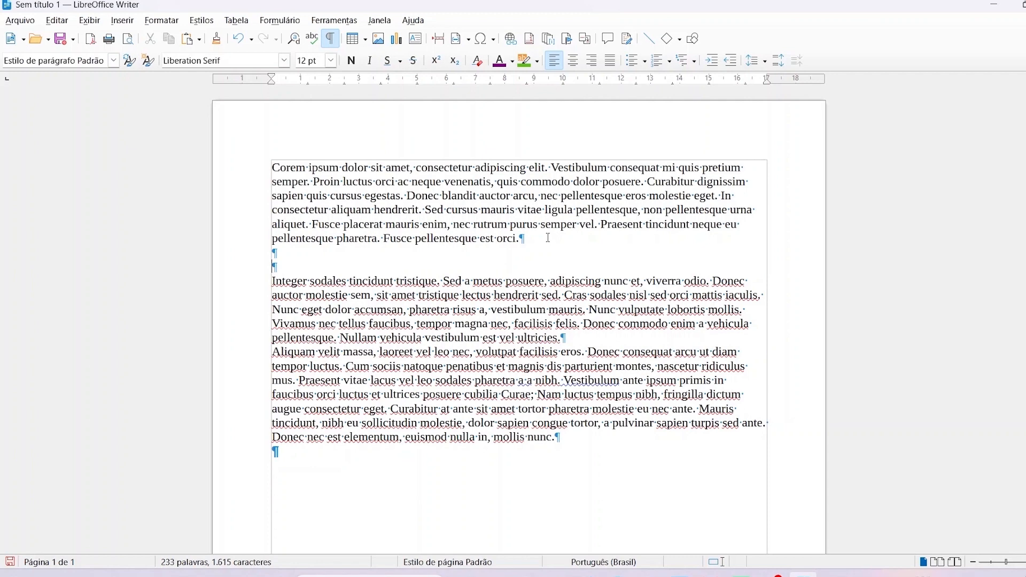
pyautogui.press('BackSpace')
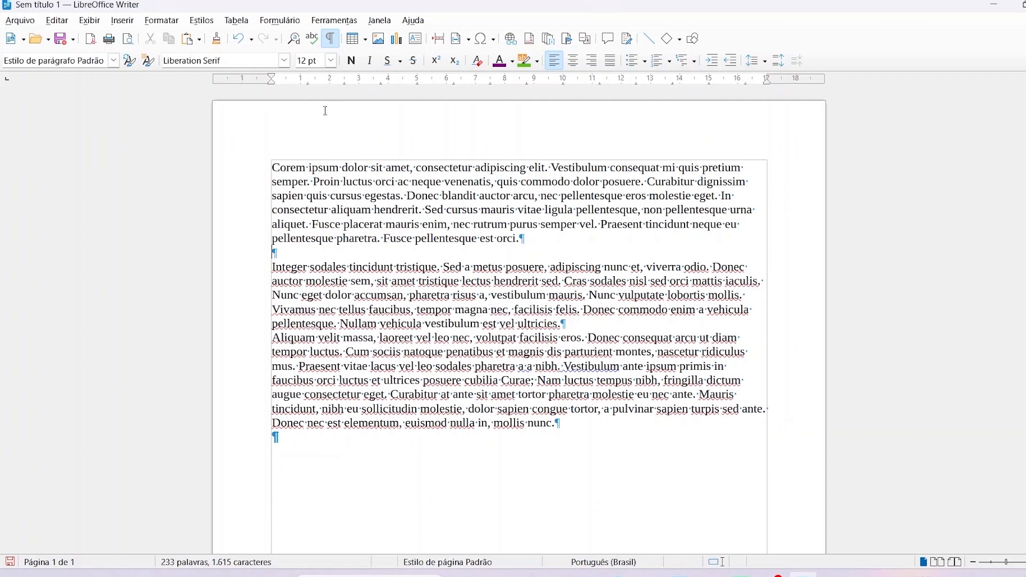
pyautogui.click(330, 39)
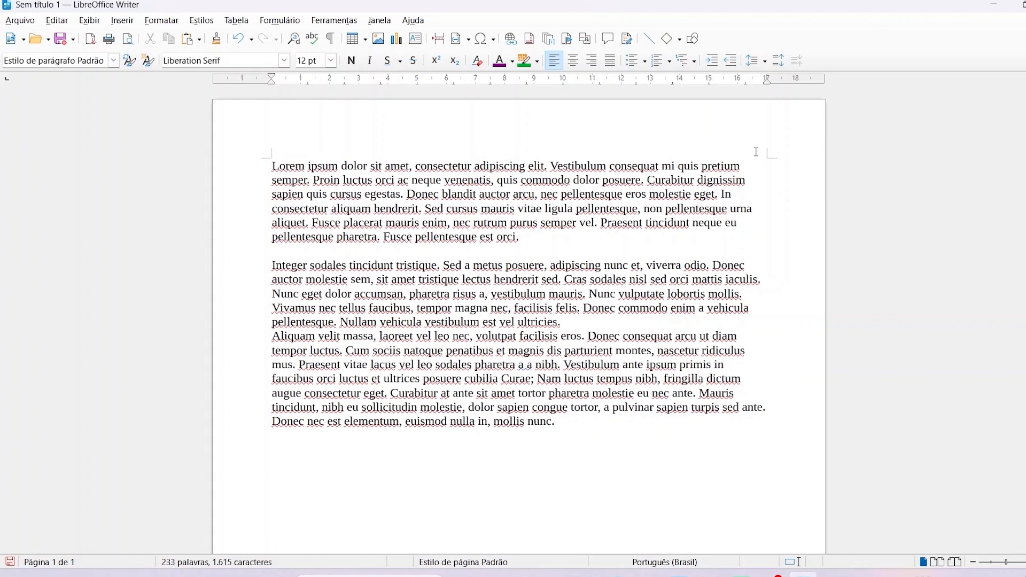
# Add a header to the default page style and insert a time field in it.
pyautogui.moveTo(749, 168)
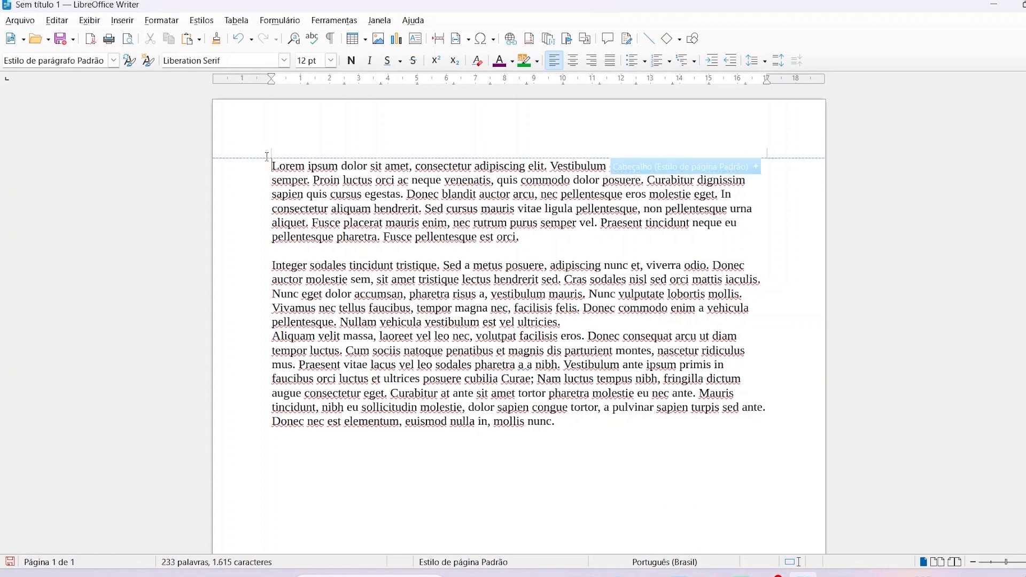
pyautogui.click(756, 167)
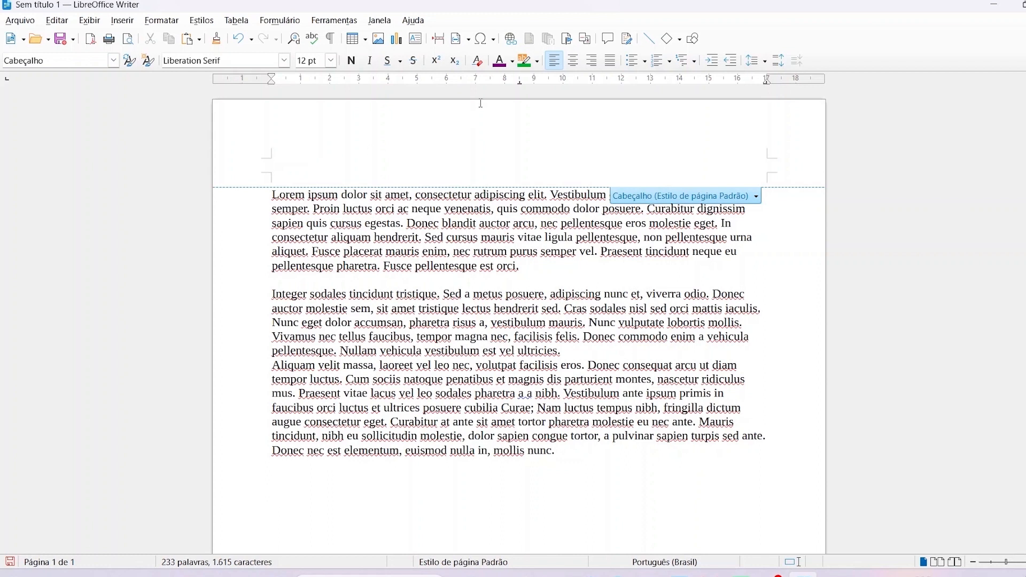
pyautogui.click(469, 40)
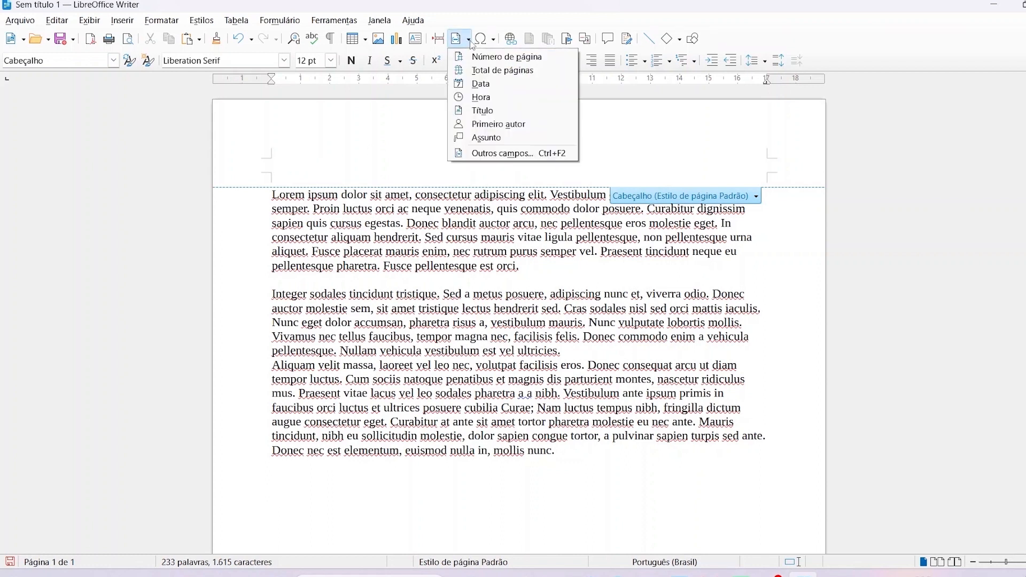
pyautogui.click(508, 100)
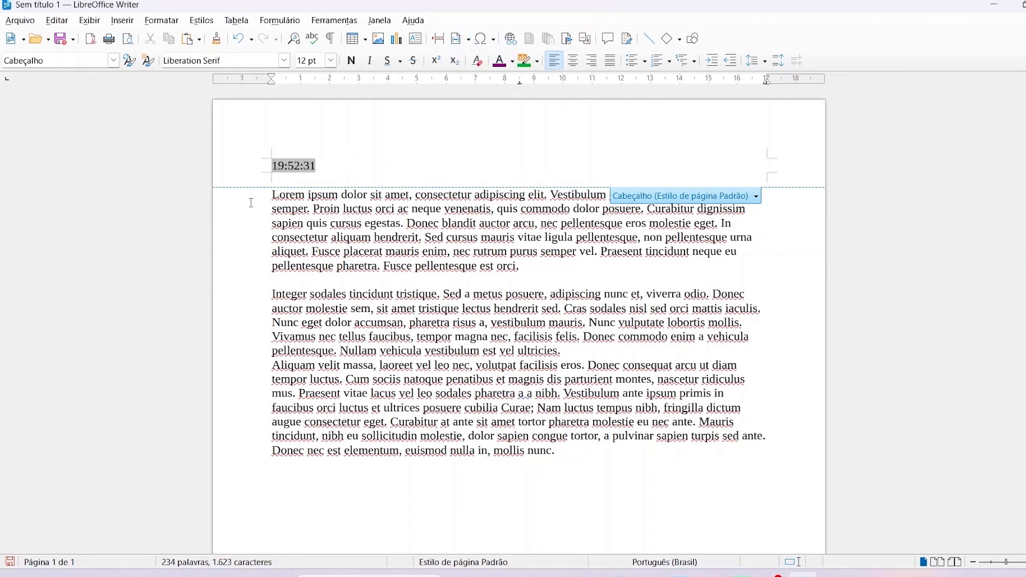
# Add a footer to the default page style and insert a page number field in it.
pyautogui.scroll(-10, 684, 303)
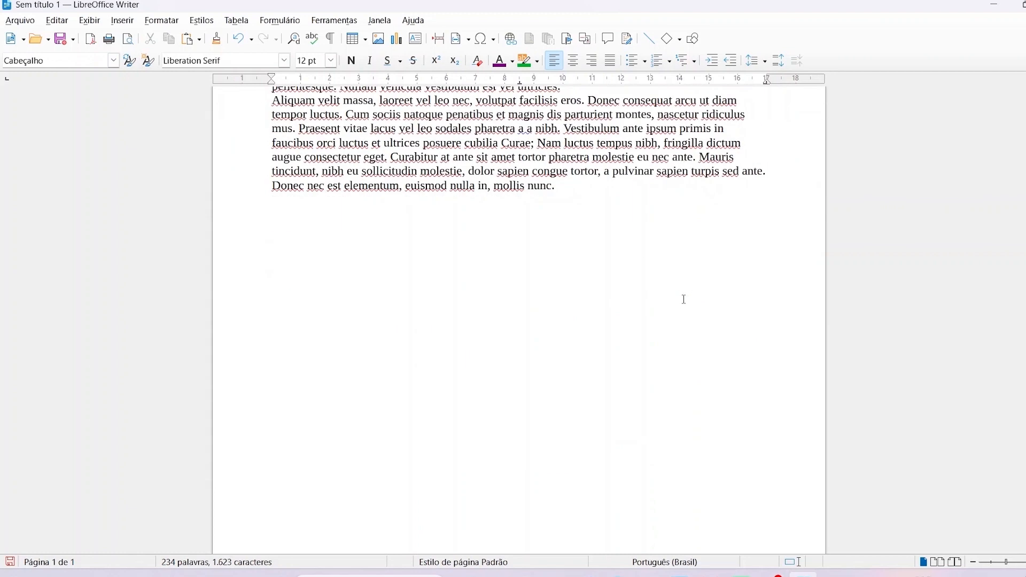
pyautogui.scroll(-1, 715, 374)
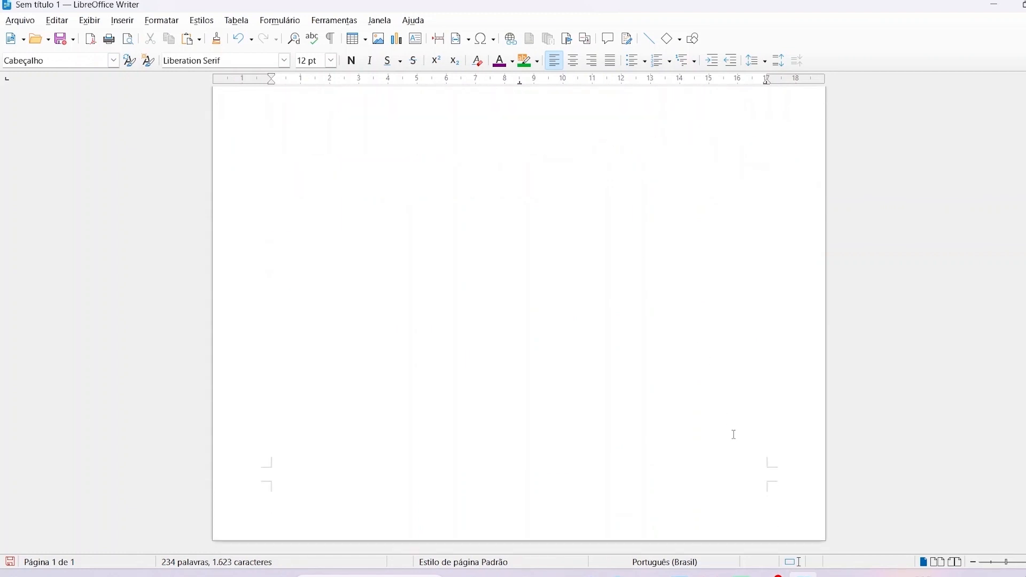
pyautogui.click(773, 466)
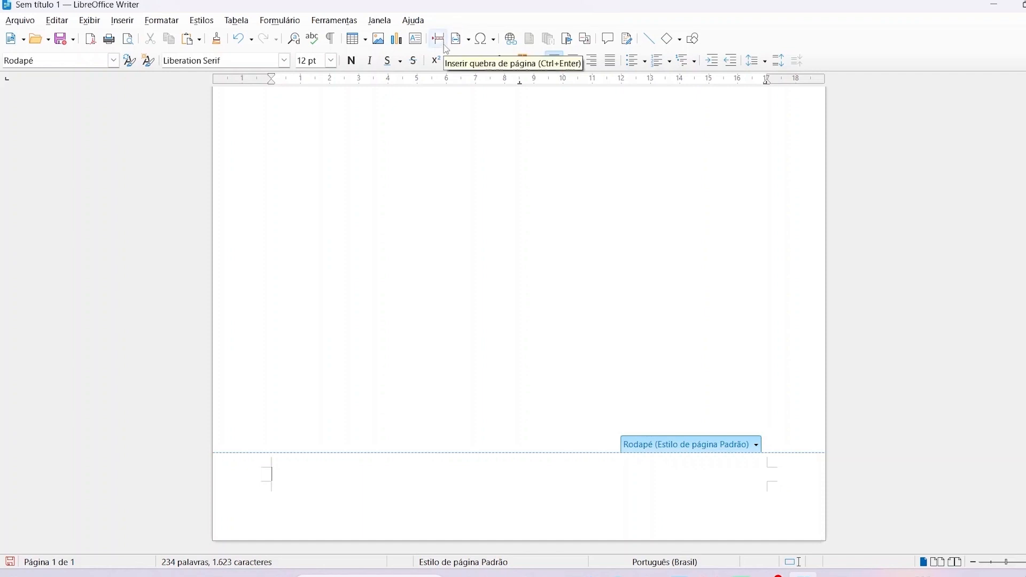
pyautogui.click(457, 40)
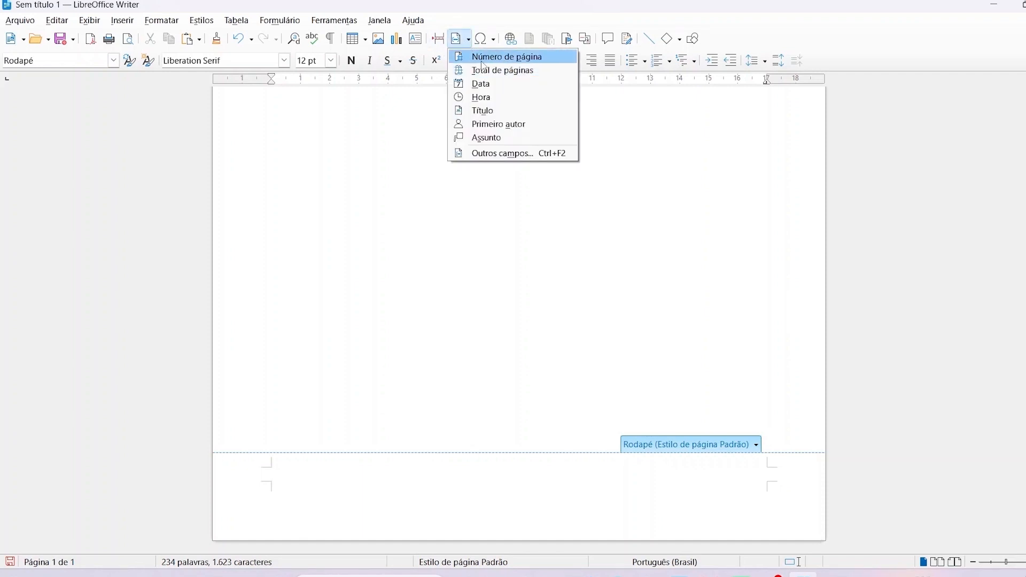
pyautogui.click(483, 58)
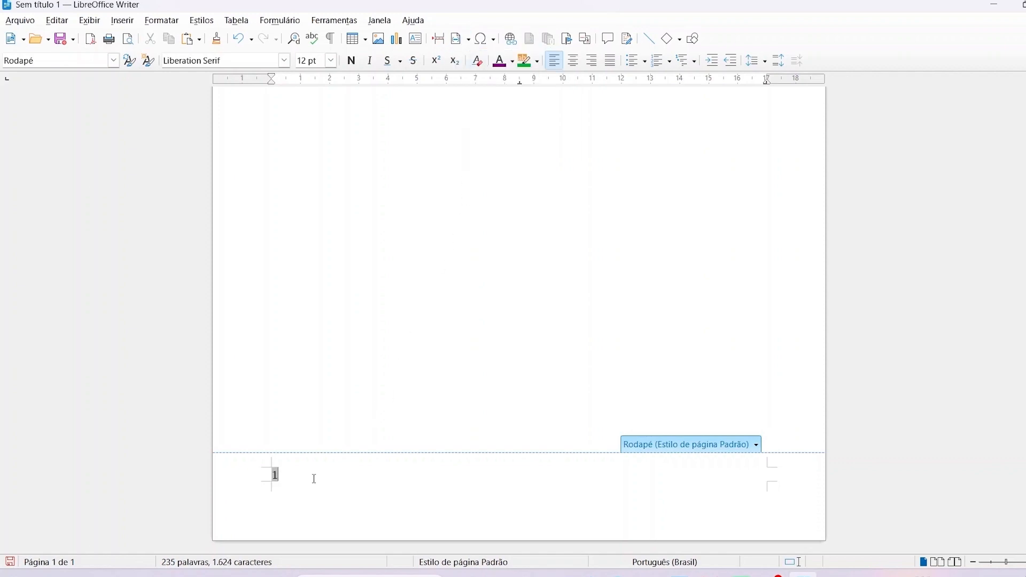
# Insert a footnote for "Lorem ipsum" in the first paragraph reading "Lorem ipsum é um nome usado para um tipo comum de texto de espaço reservado.".
pyautogui.scroll(5, 456, 463)
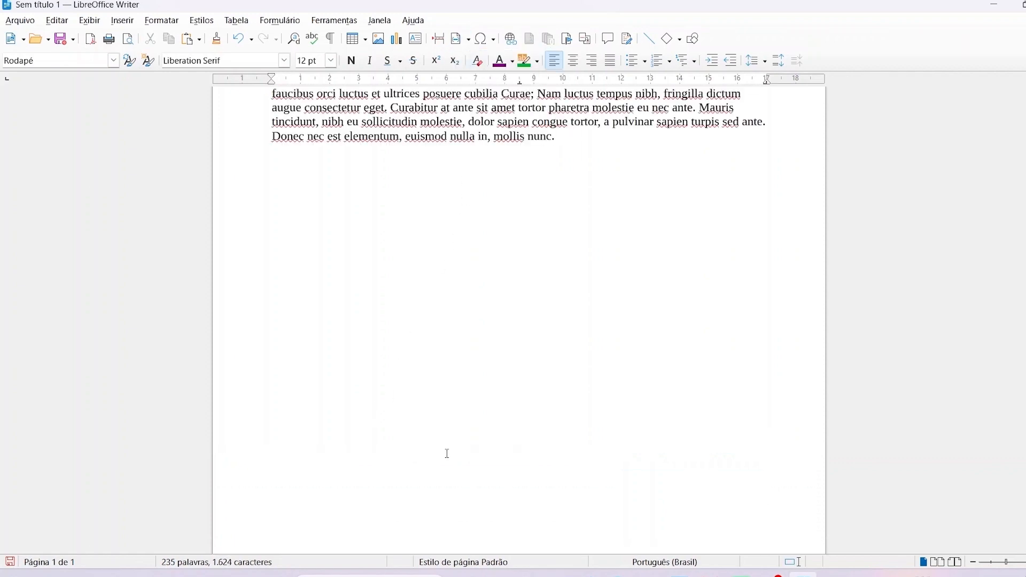
pyautogui.scroll(3, 436, 452)
pyautogui.scroll(1, 427, 452)
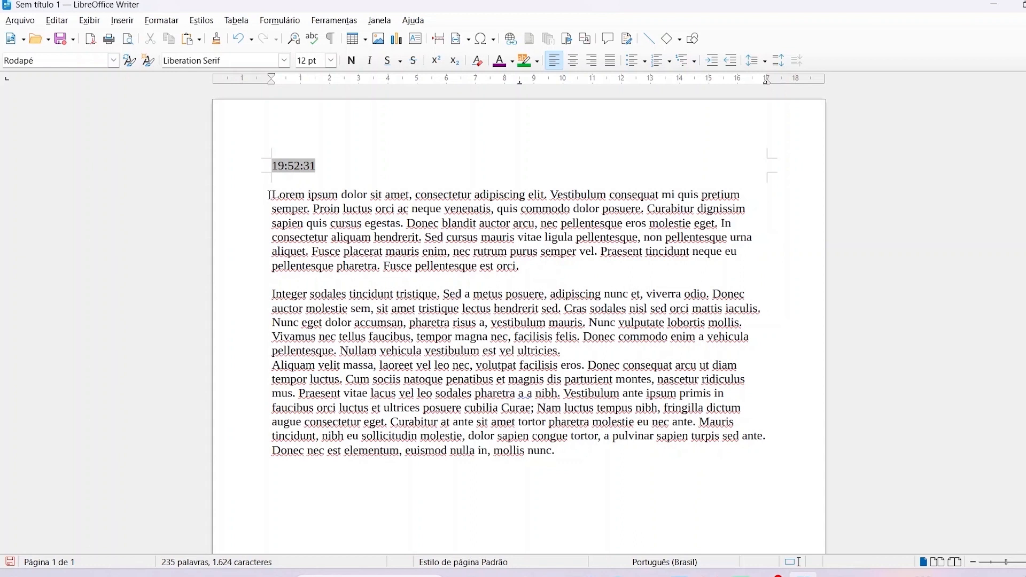
pyautogui.moveTo(271, 193); pyautogui.dragTo(337, 197)
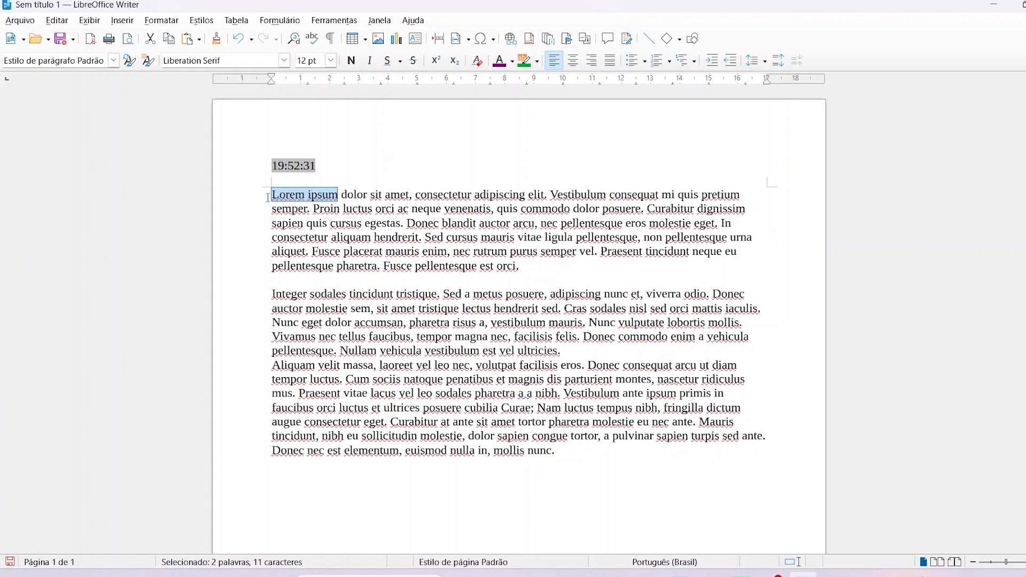
pyautogui.click(529, 38)
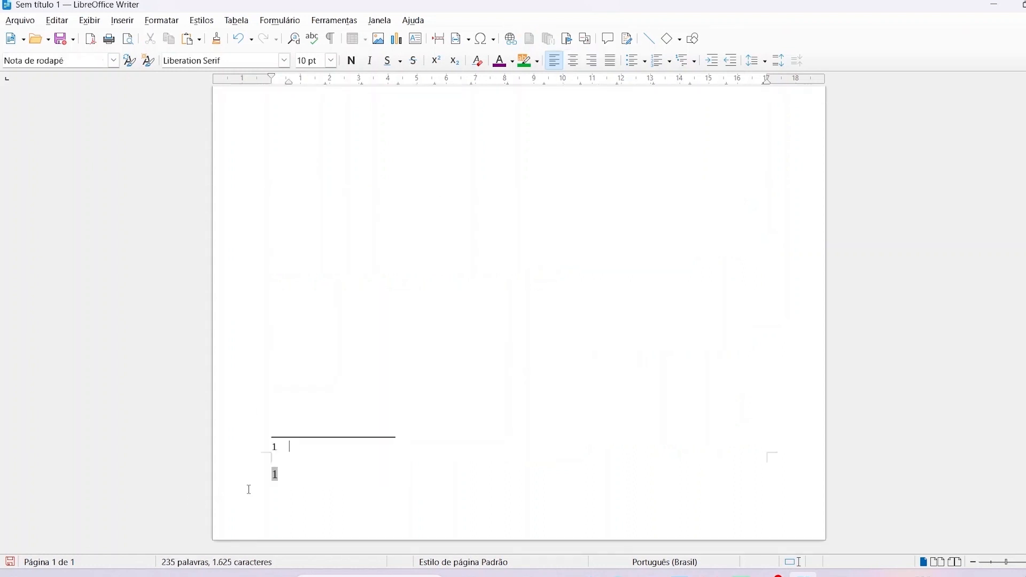
pyautogui.click(293, 455)
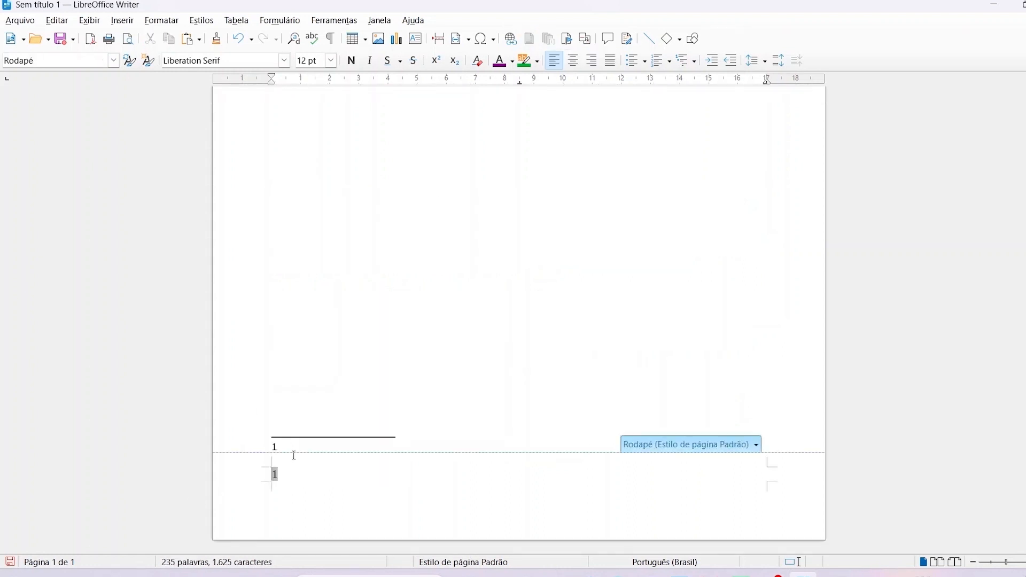
pyautogui.click(286, 449)
pyautogui.scroll(-2, 298, 447)
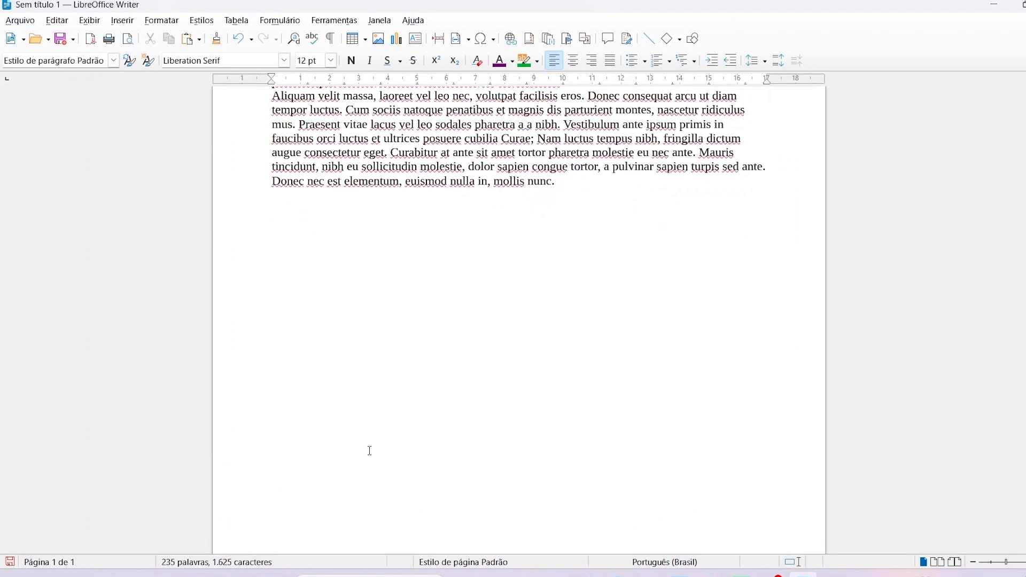
pyautogui.scroll(-4, 370, 450)
pyautogui.click(299, 446)
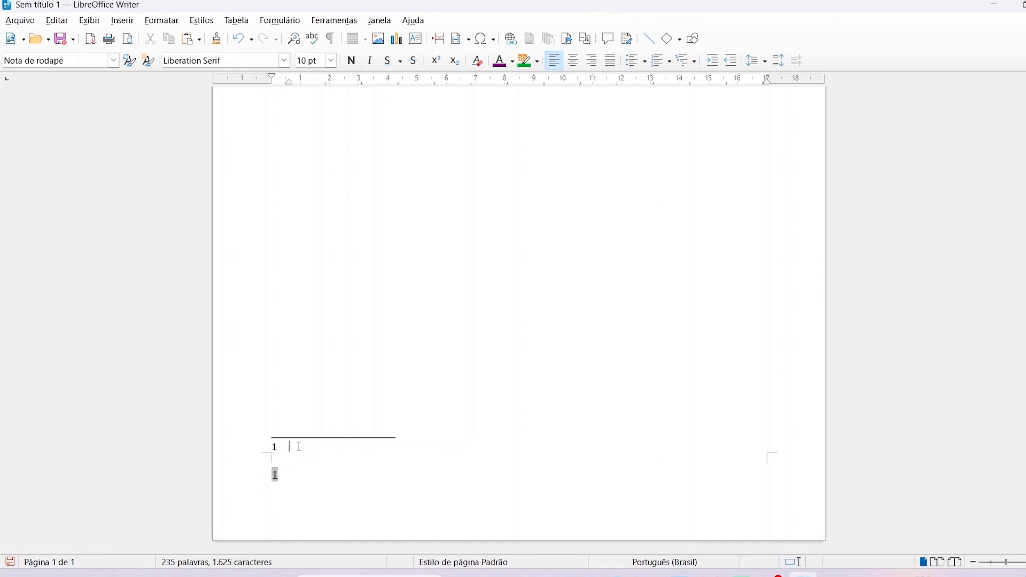
pyautogui.write('Lorem ipsum é um nome usado para um tipo comum de texto de espaço reservado.')
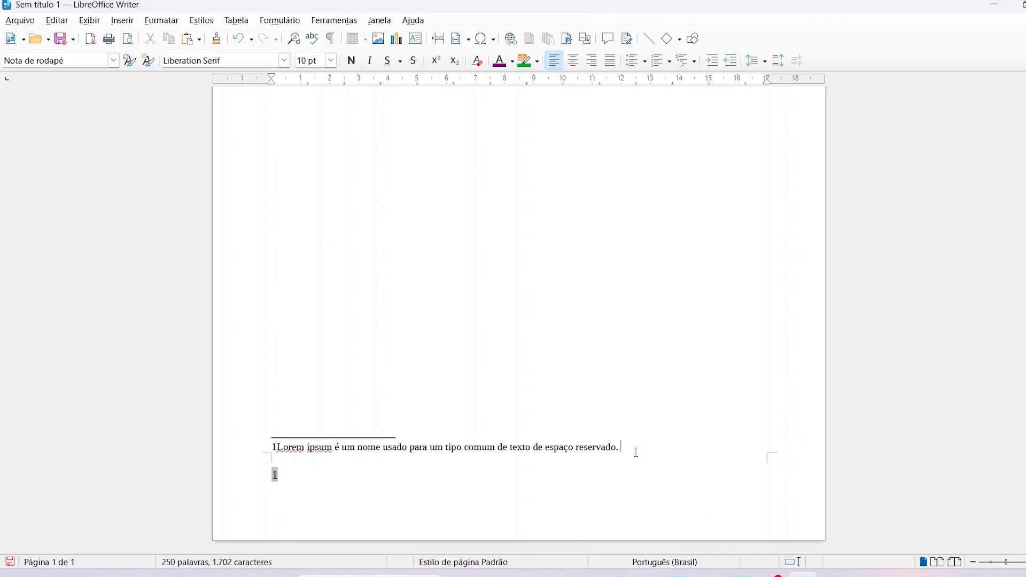
# Insert a footnote for the whole "Integer sodales" paragraph with the text "Exemplo".
pyautogui.scroll(10, 517, 401)
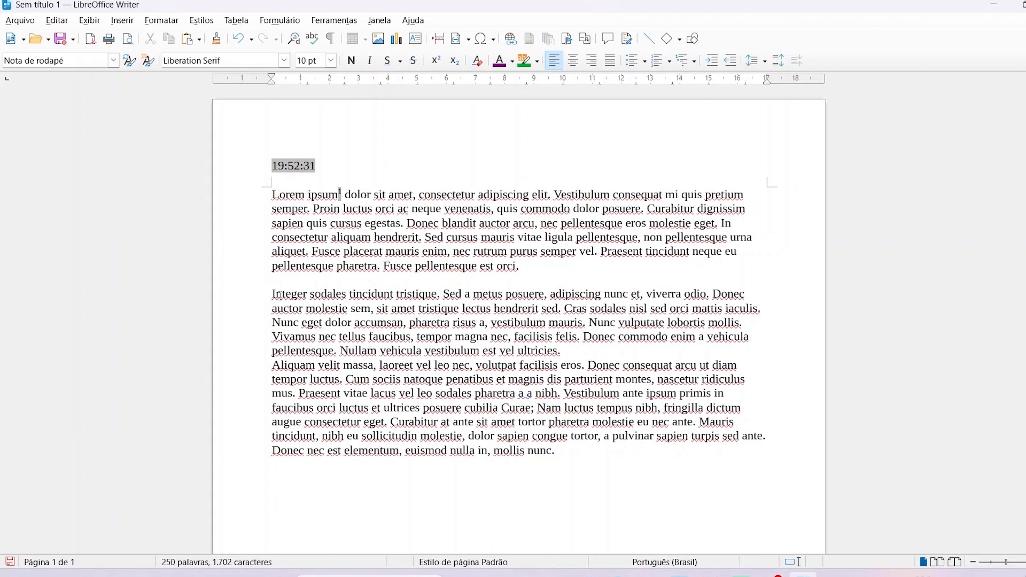
pyautogui.moveTo(273, 294); pyautogui.dragTo(602, 358)
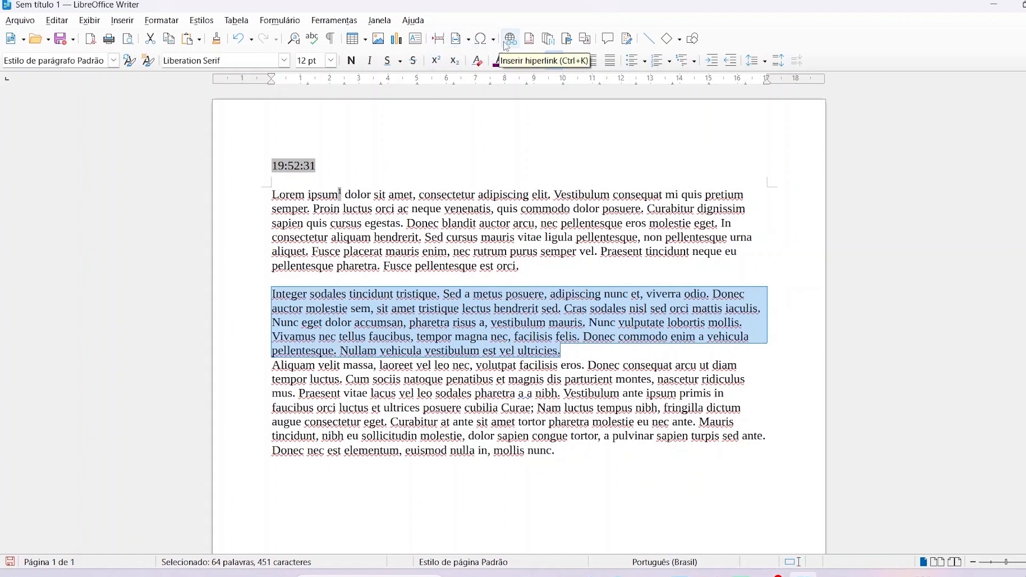
pyautogui.click(529, 46)
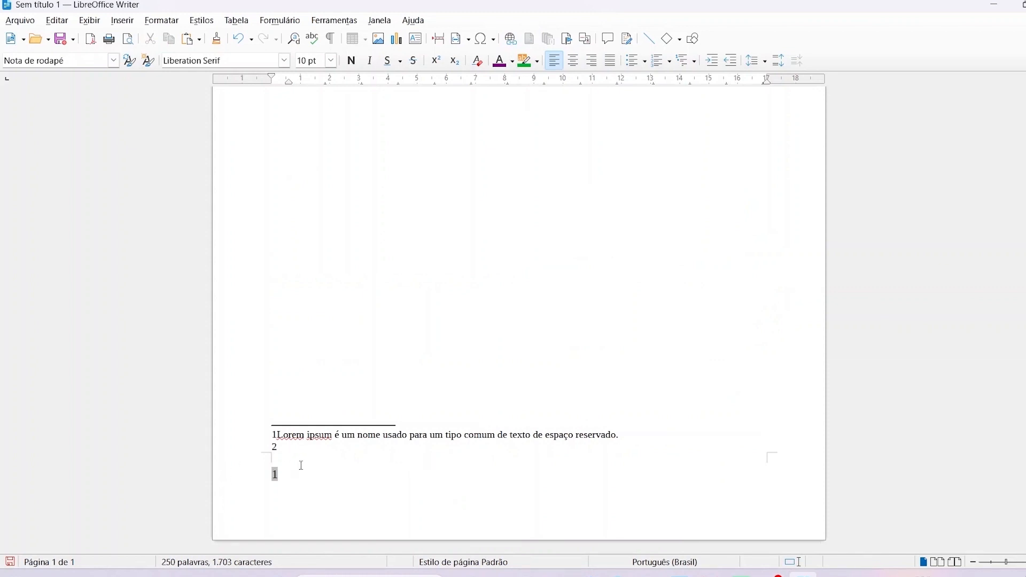
pyautogui.write('exemplo')
pyautogui.press('BackSpace')
pyautogui.write('E')
pyautogui.click(364, 461)
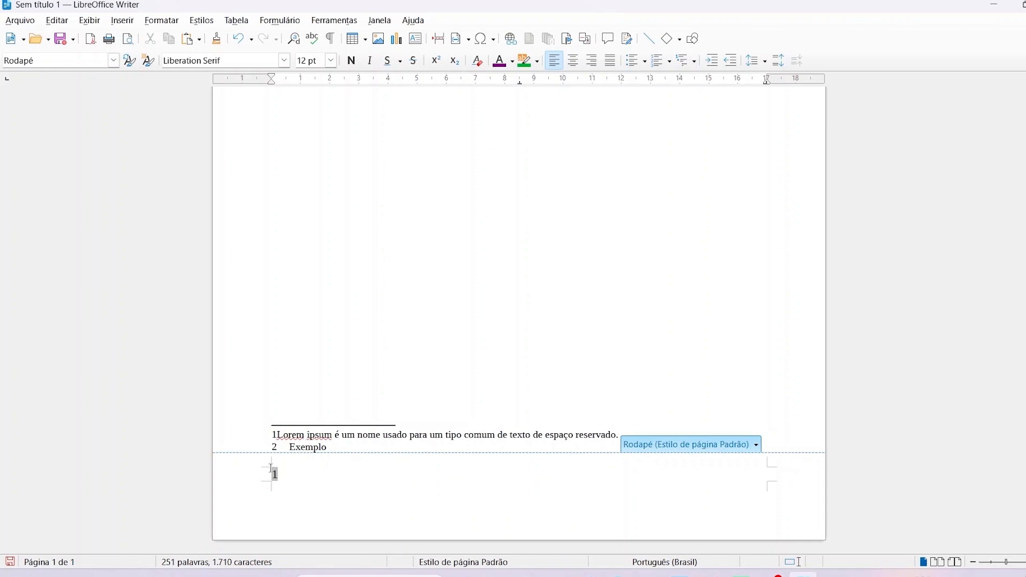
# Look through the PDF and EPUB options for exporting the document, without exporting it.
pyautogui.scroll(5, 307, 441)
pyautogui.scroll(5, 307, 439)
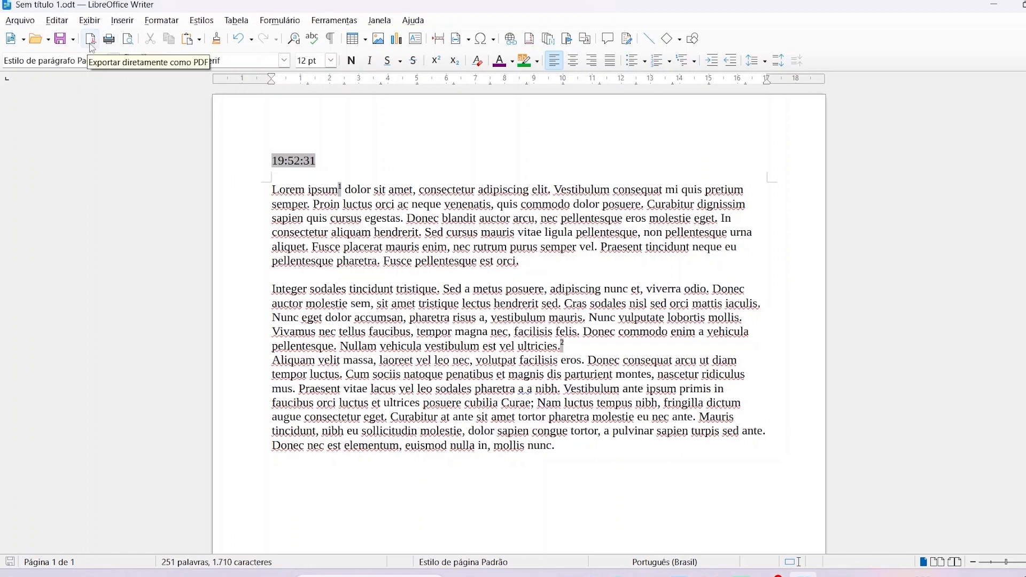
pyautogui.click(17, 21)
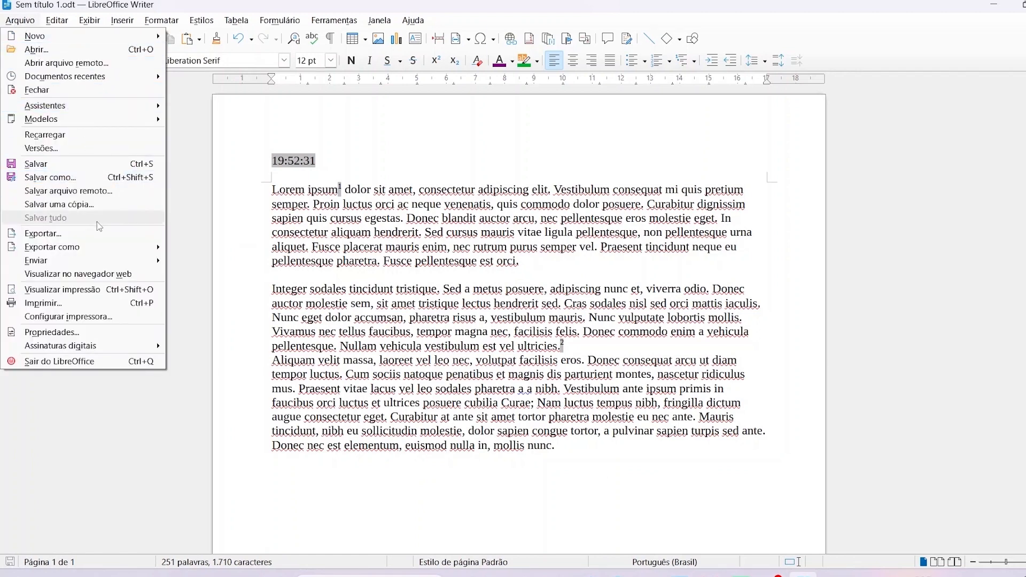
pyautogui.moveTo(109, 247)
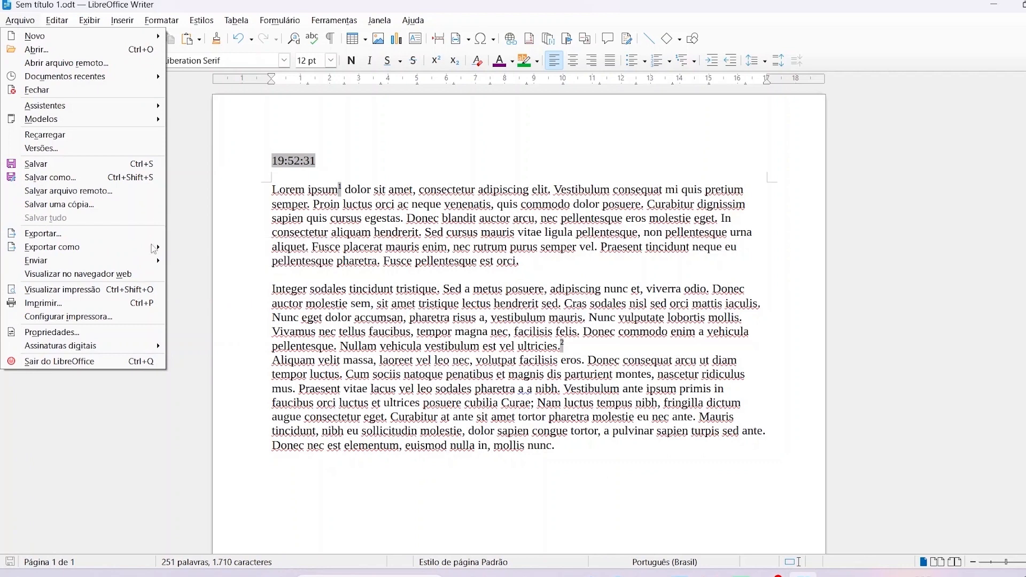
pyautogui.moveTo(155, 247)
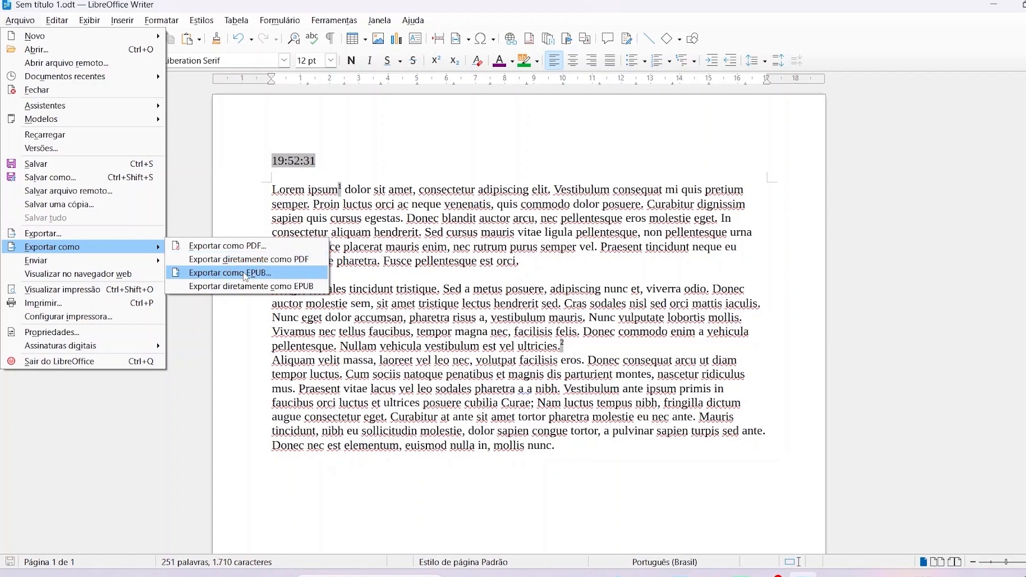
pyautogui.click(187, 209)
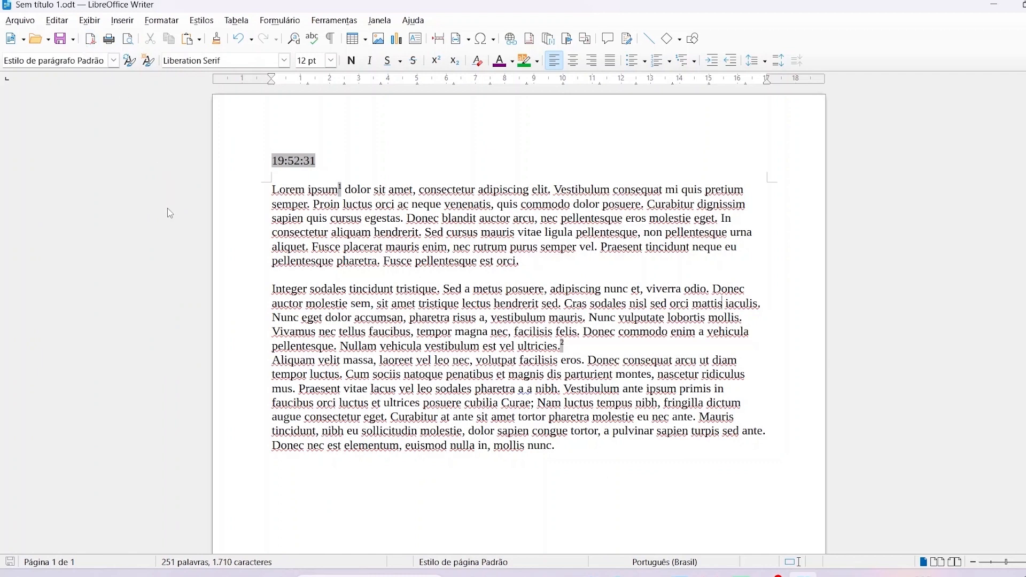
# Review the available file types and save the document under the name TUTORIAL in the Documentos folder as an ODF text document.
pyautogui.click(21, 22)
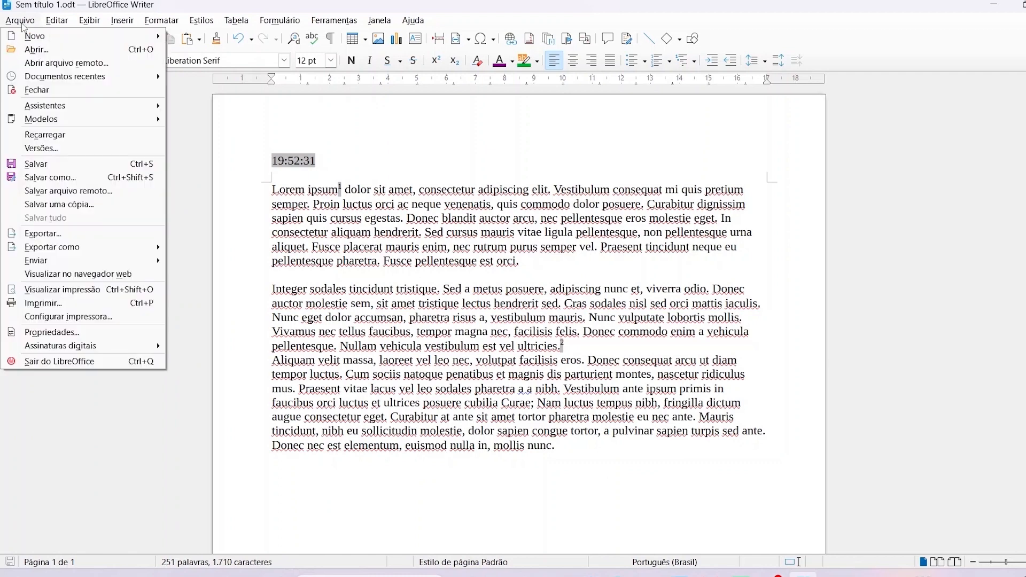
pyautogui.click(104, 178)
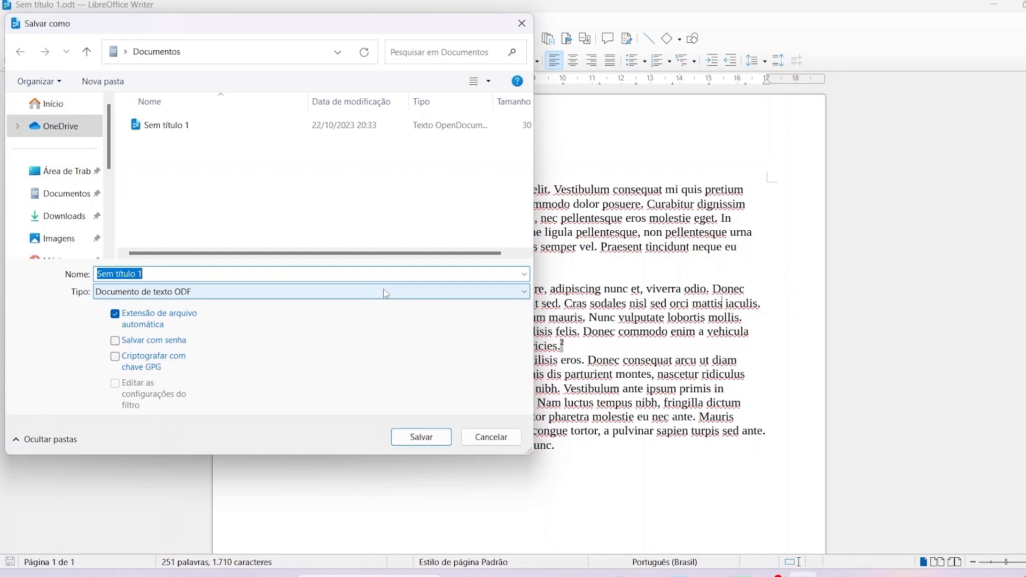
pyautogui.click(524, 293)
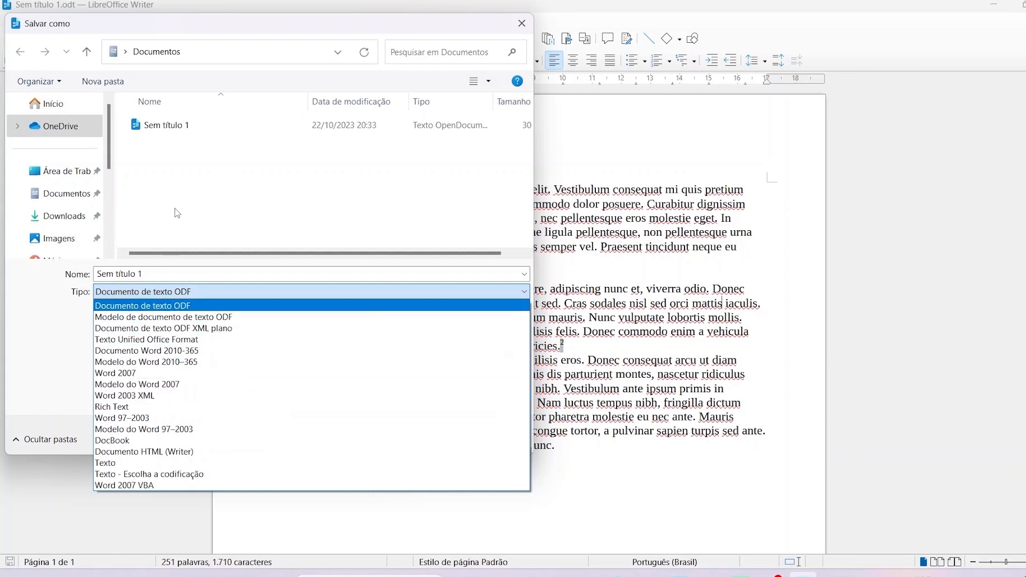
pyautogui.click(179, 292)
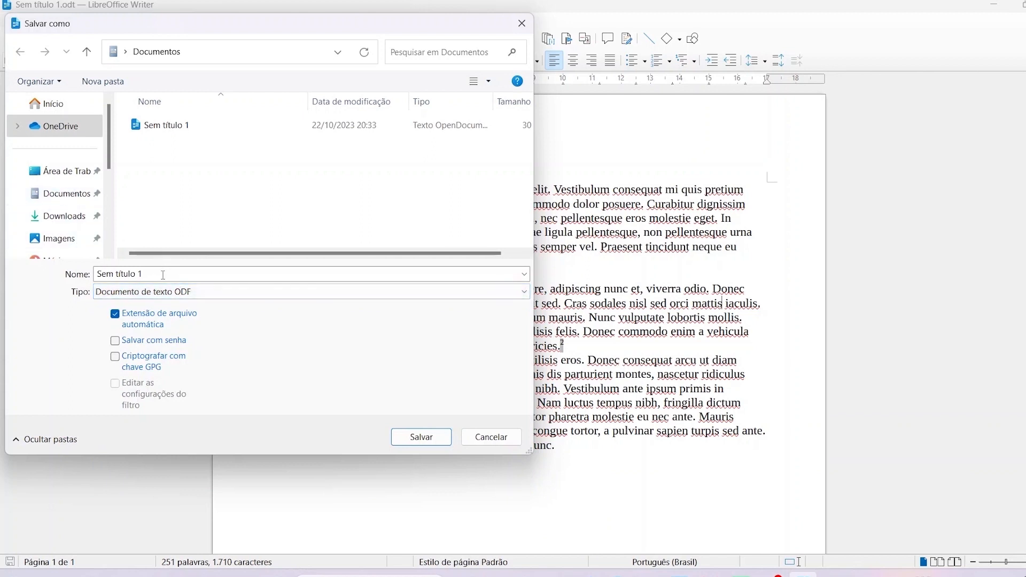
pyautogui.click(166, 275)
pyautogui.press('BackSpace')
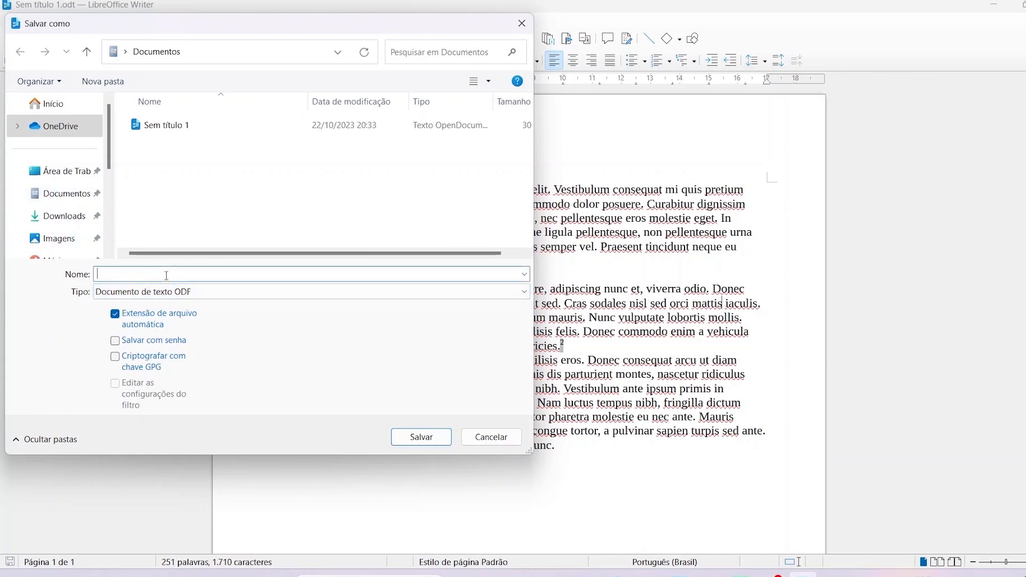
pyautogui.write('TUTORIAL')
pyautogui.click(57, 193)
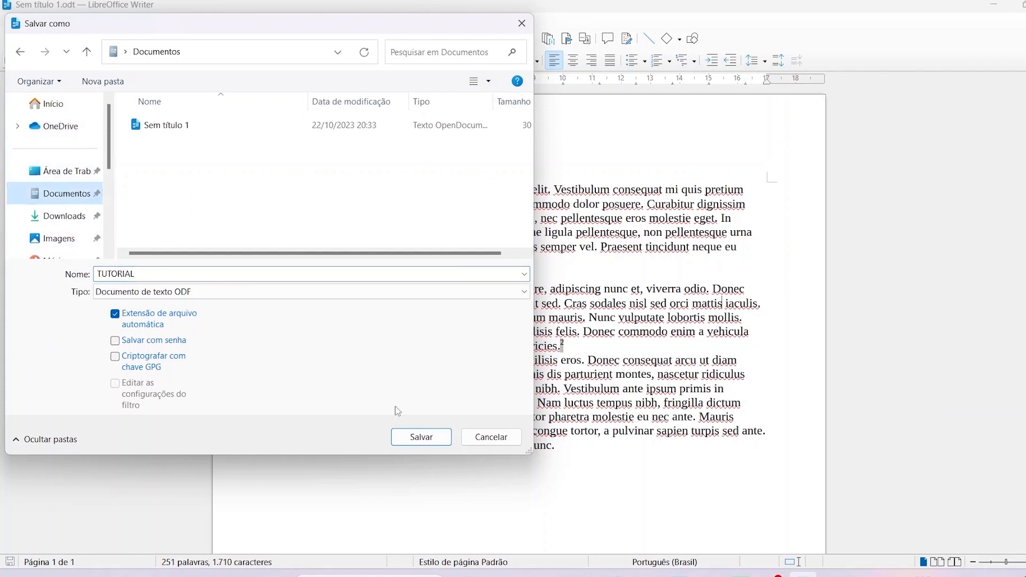
pyautogui.click(421, 437)
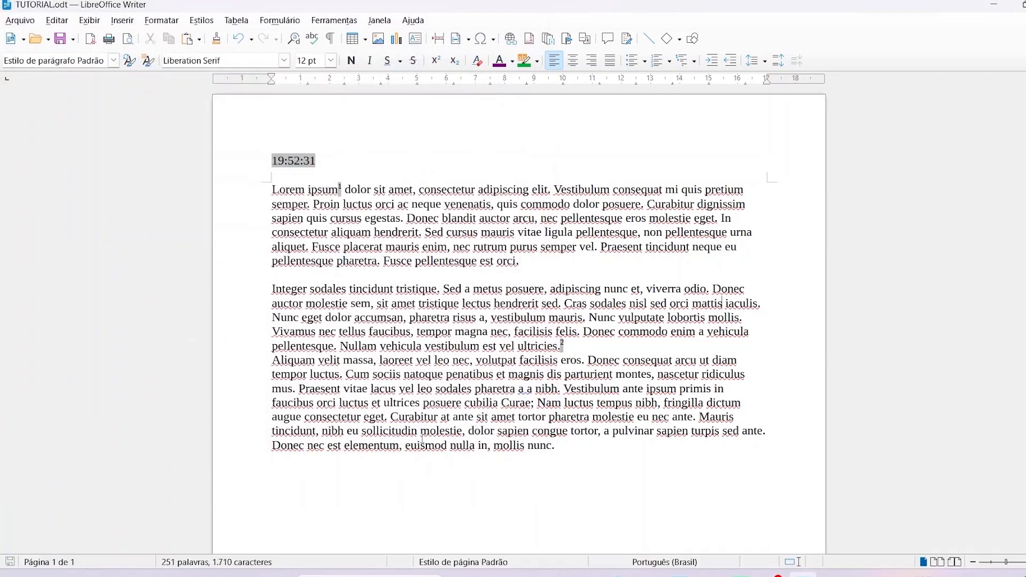
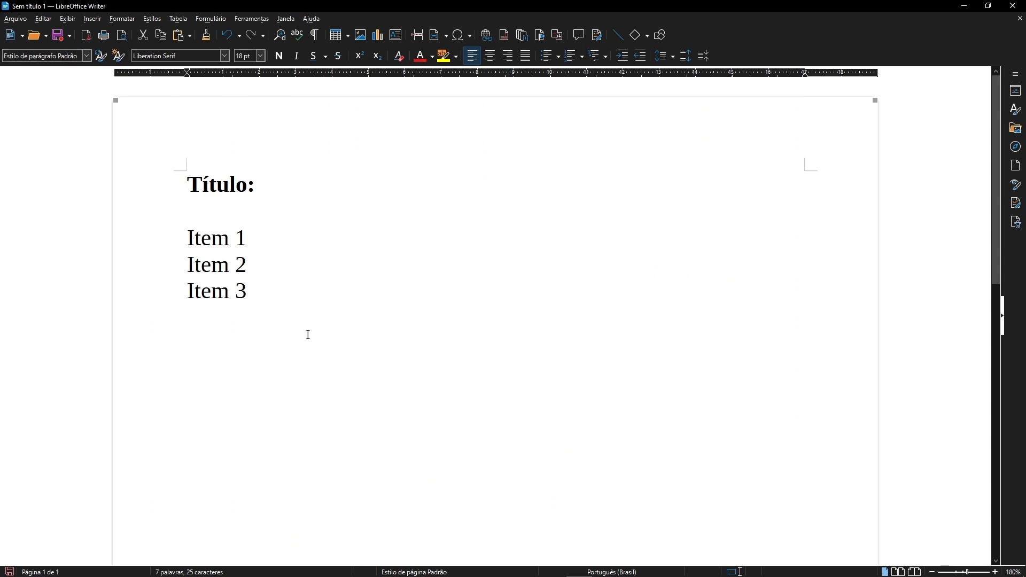
# Try an unordered list and a numbered list on the lines Item 1 to Item 3, removing each one again.
pyautogui.click(186, 231)
pyautogui.moveTo(185, 231); pyautogui.dragTo(261, 289)
pyautogui.click(266, 303)
pyautogui.moveTo(189, 235); pyautogui.dragTo(263, 294)
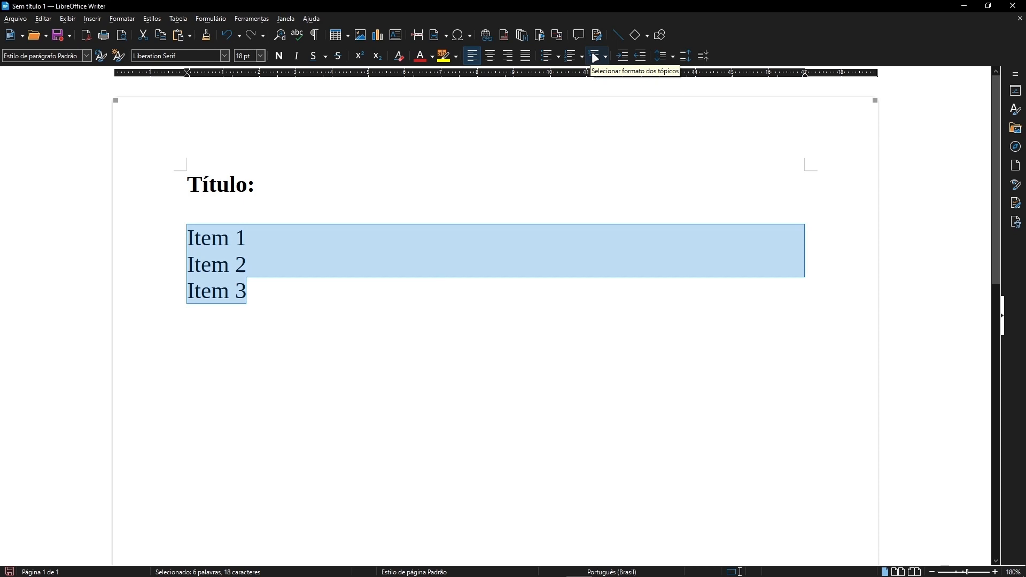
pyautogui.click(548, 59)
pyautogui.click(549, 59)
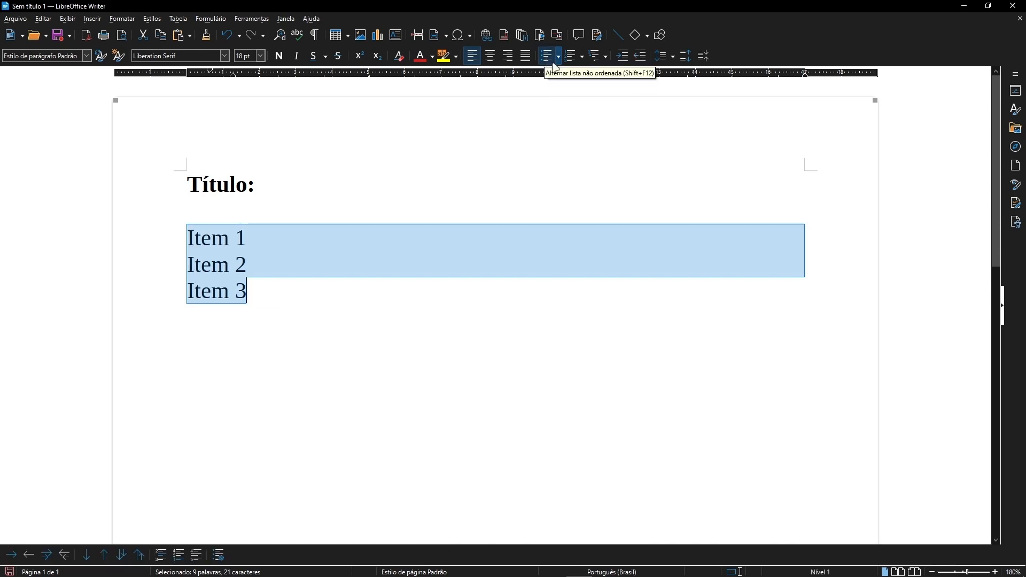
pyautogui.click(575, 57)
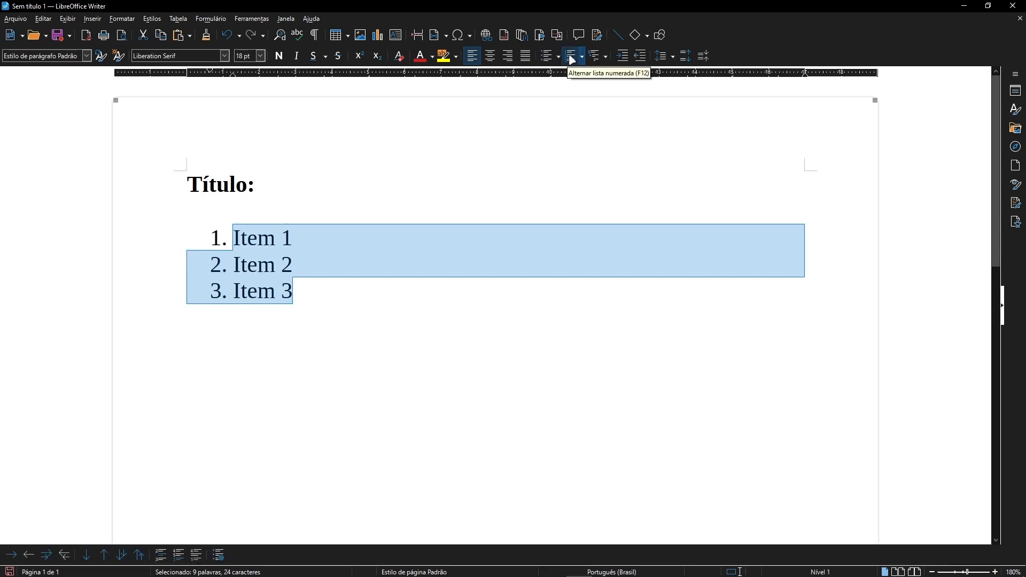
pyautogui.click(570, 56)
# Look through the available outline formats and unordered list bullet styles for the selected item lines.
pyautogui.click(597, 58)
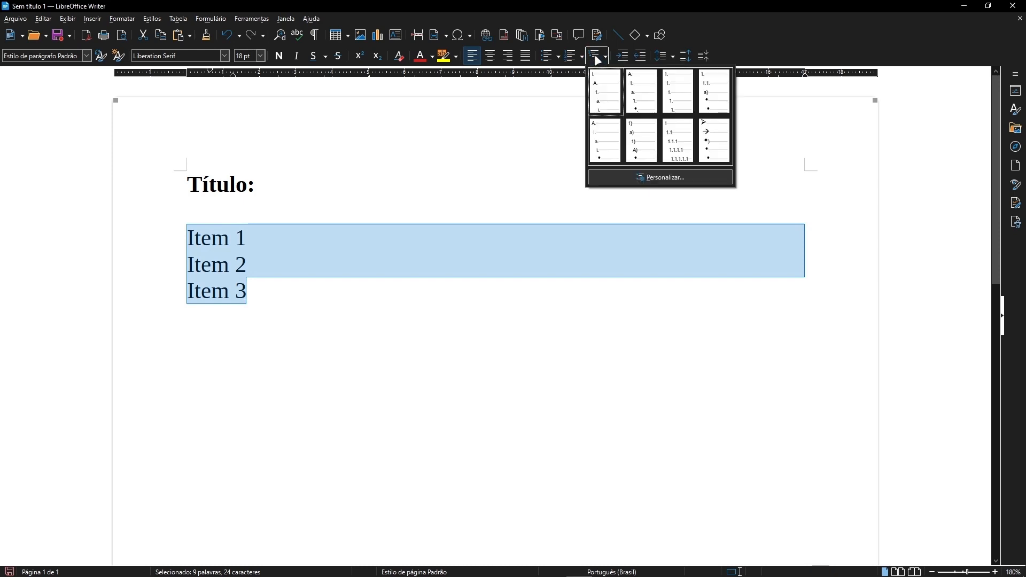
pyautogui.click(558, 57)
pyautogui.click(558, 56)
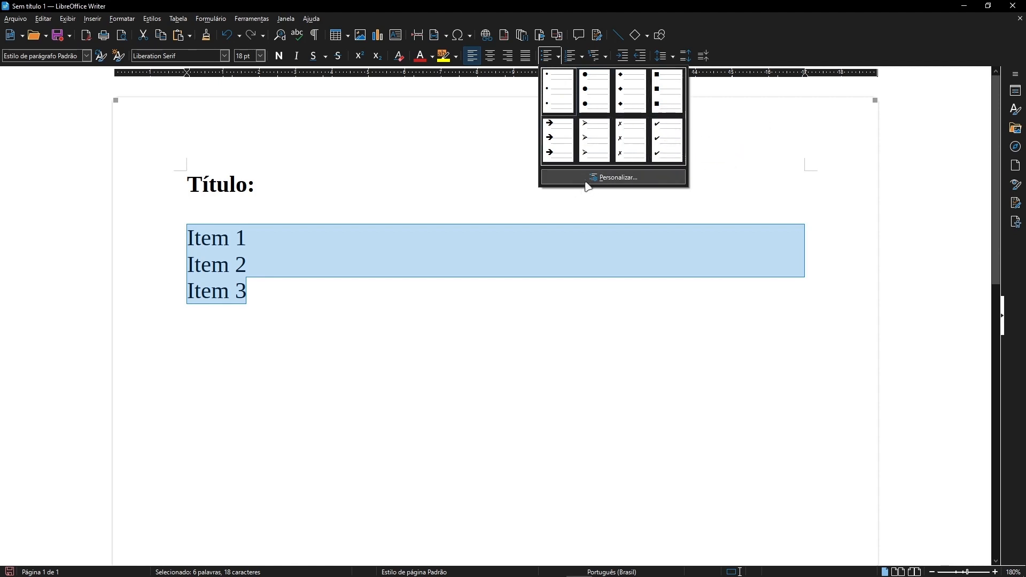
# Number the lines Item 1 to Item 3 in the (a) (b) (c) format and switch them to the 1) 2) 3) format.
pyautogui.click(575, 59)
pyautogui.click(576, 58)
pyautogui.click(582, 56)
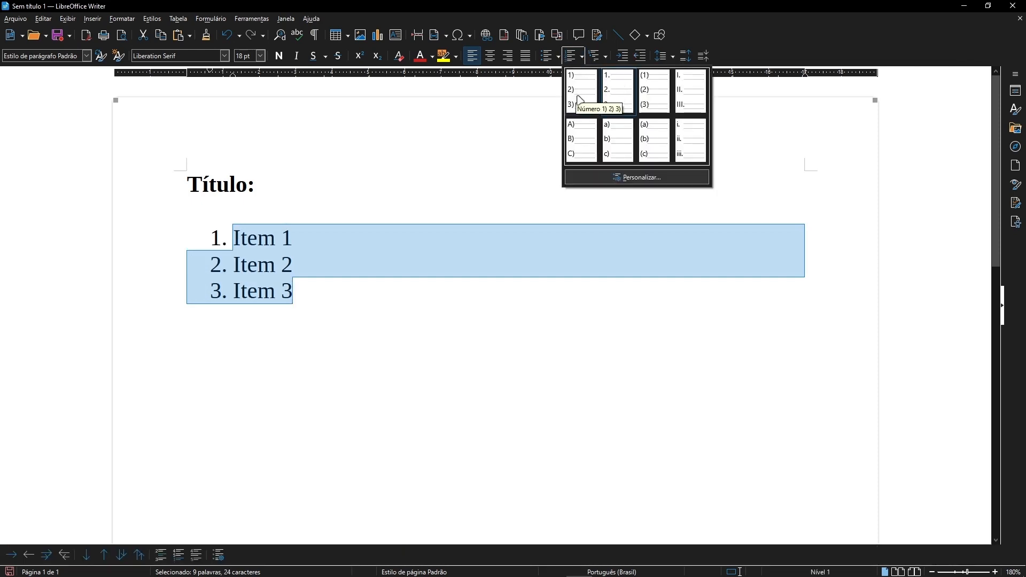
pyautogui.click(653, 138)
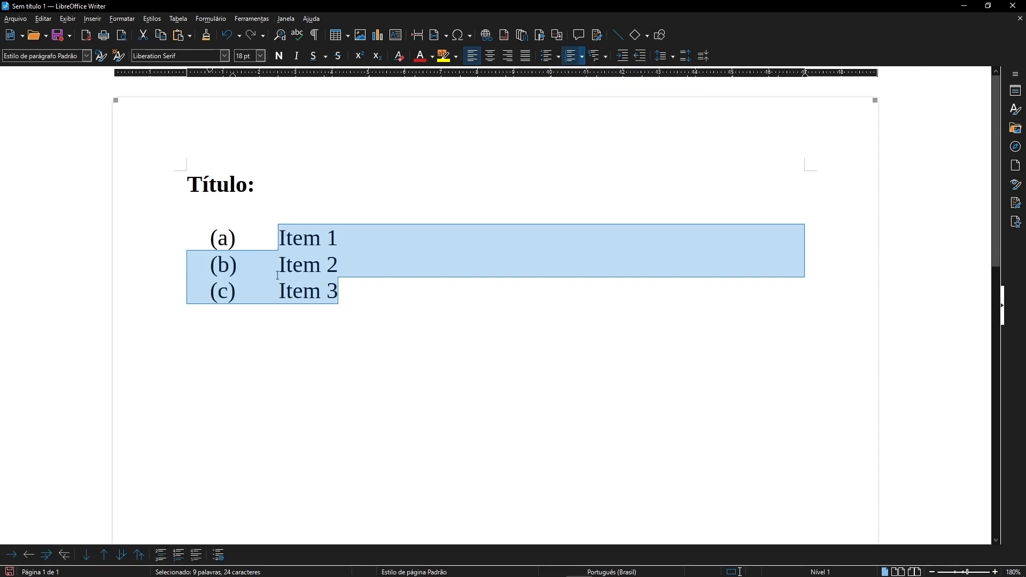
pyautogui.click(582, 56)
pyautogui.click(582, 90)
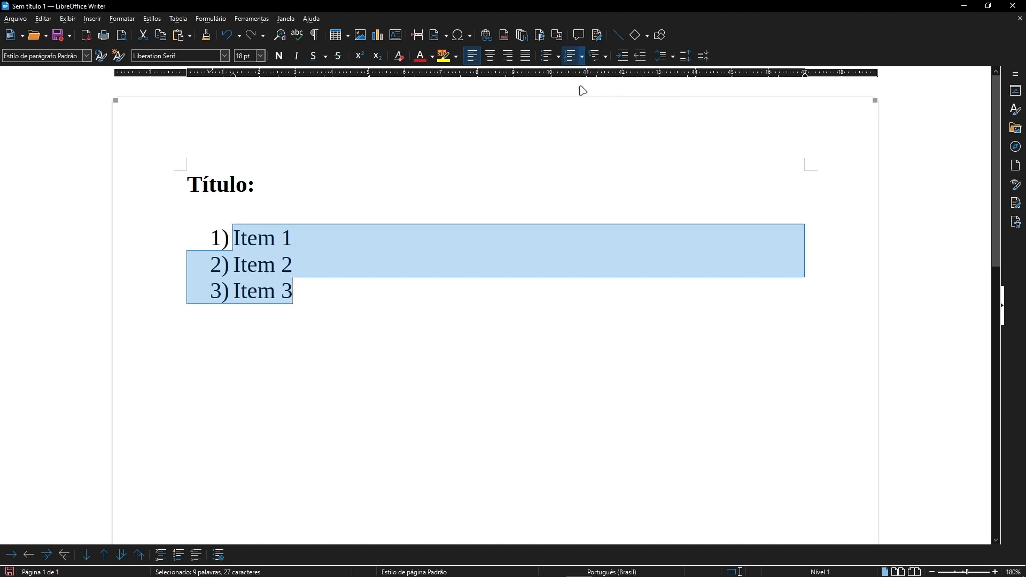
# Select the list with the empty line above it and review all categories of bullets and numbering settings, leaving them unapplied.
pyautogui.moveTo(337, 293); pyautogui.dragTo(227, 238)
pyautogui.click(302, 297)
pyautogui.moveTo(303, 297); pyautogui.dragTo(196, 222)
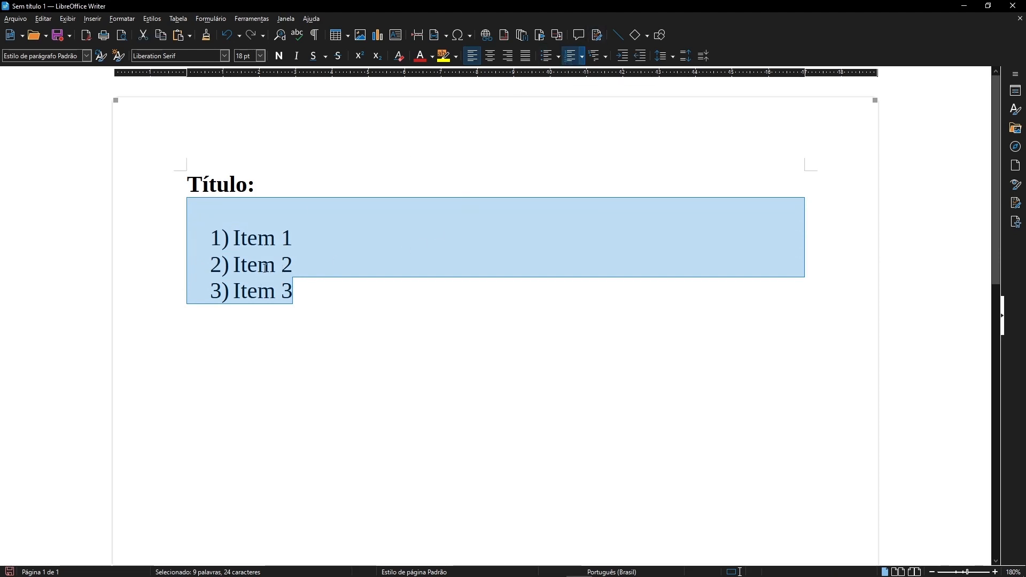
pyautogui.rightClick(265, 270)
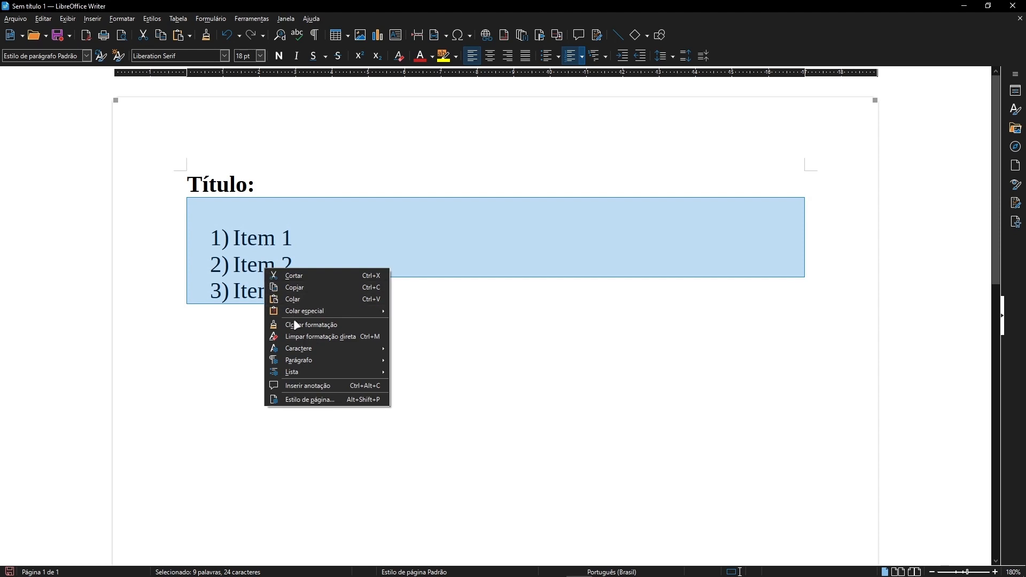
pyautogui.moveTo(307, 371)
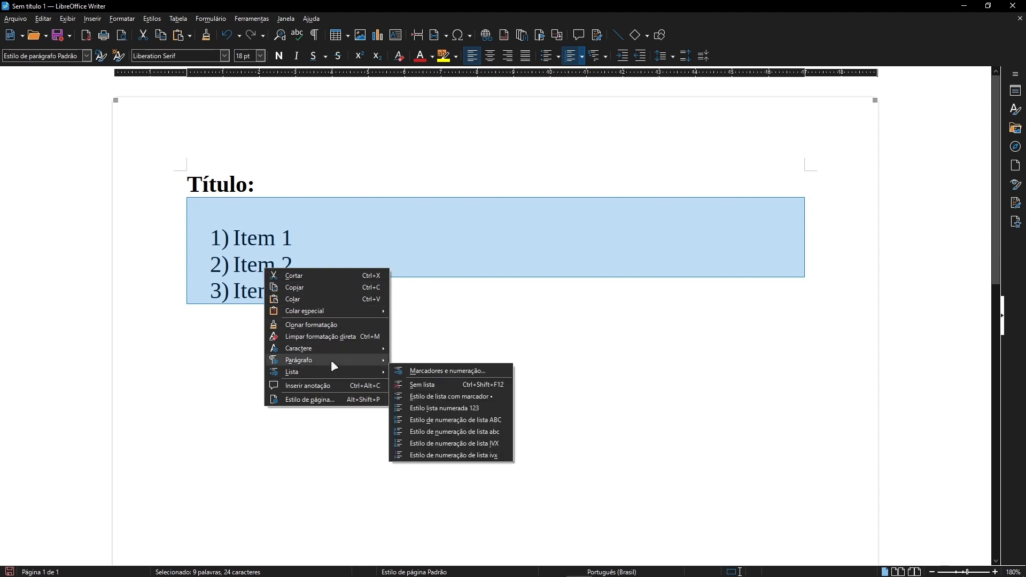
pyautogui.click(422, 370)
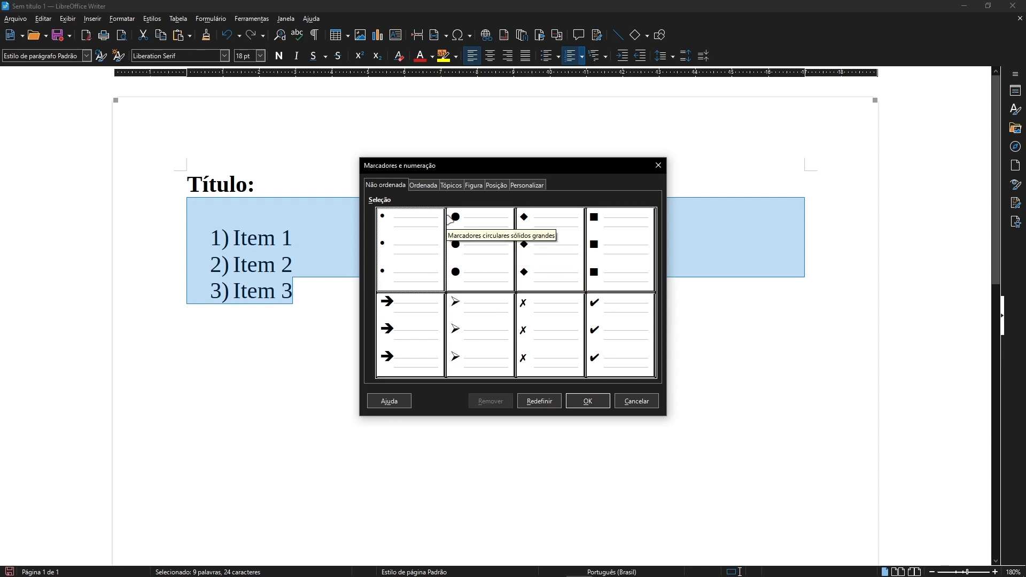
pyautogui.click(419, 187)
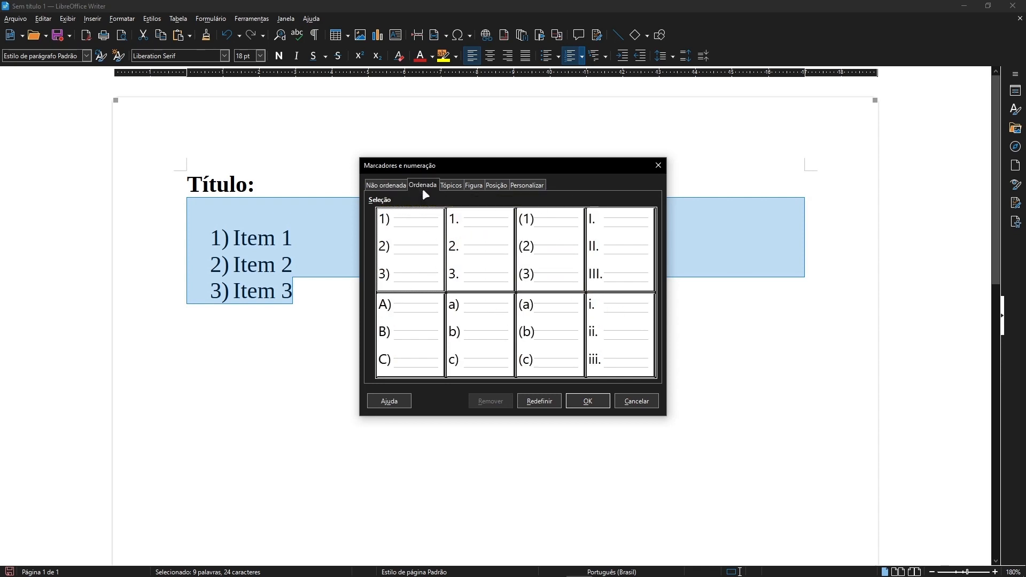
pyautogui.click(449, 187)
pyautogui.click(473, 186)
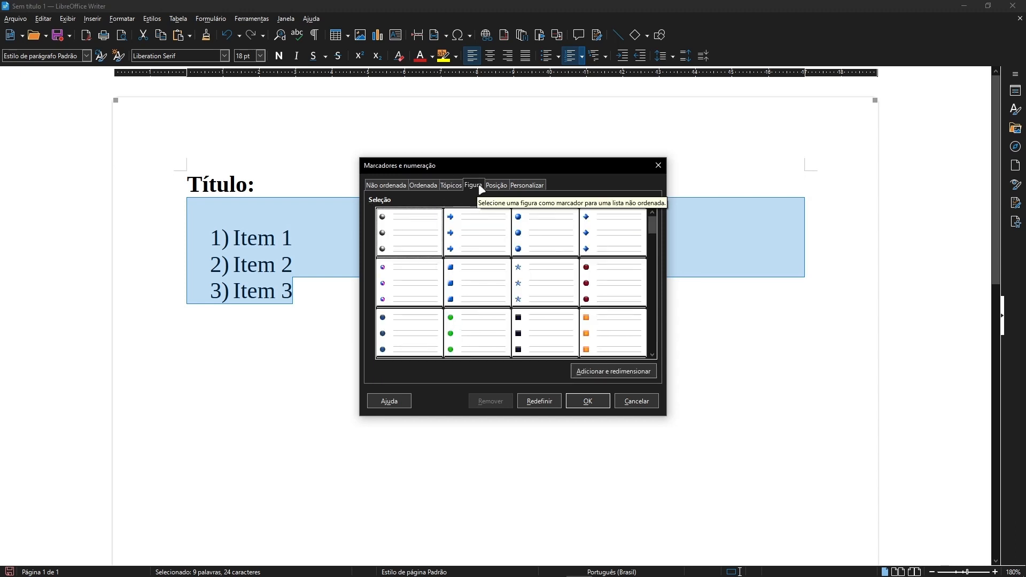
pyautogui.click(492, 187)
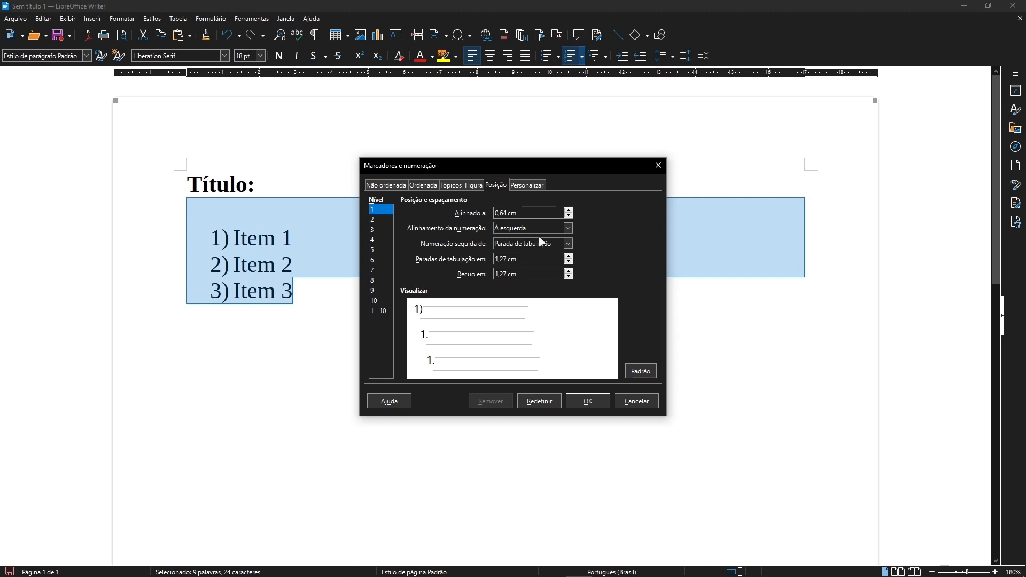
pyautogui.click(536, 187)
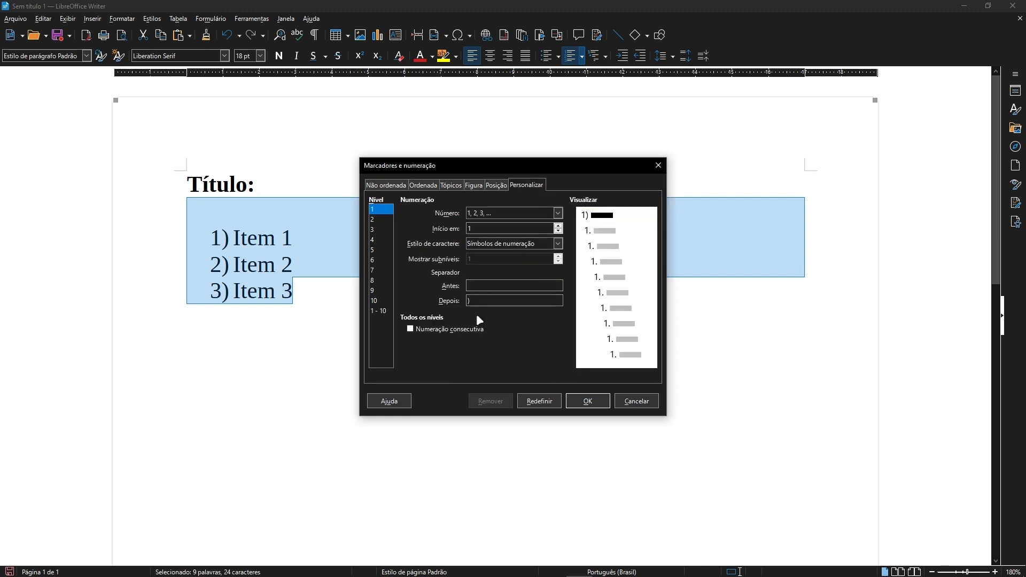
pyautogui.click(638, 403)
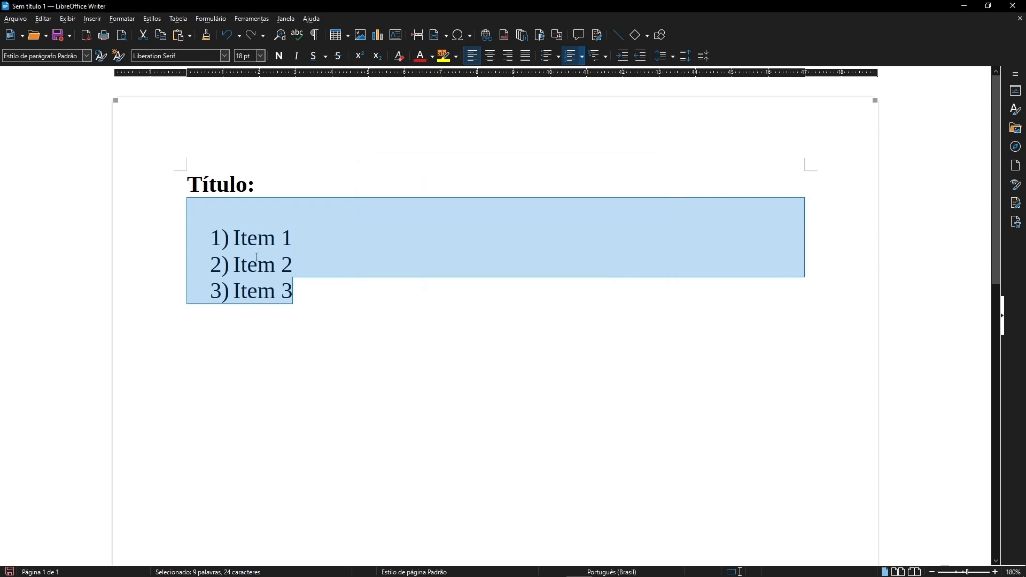
# Apply the unordered ✗ bullet style to the selected lines through the bullets and numbering settings.
pyautogui.click(129, 20)
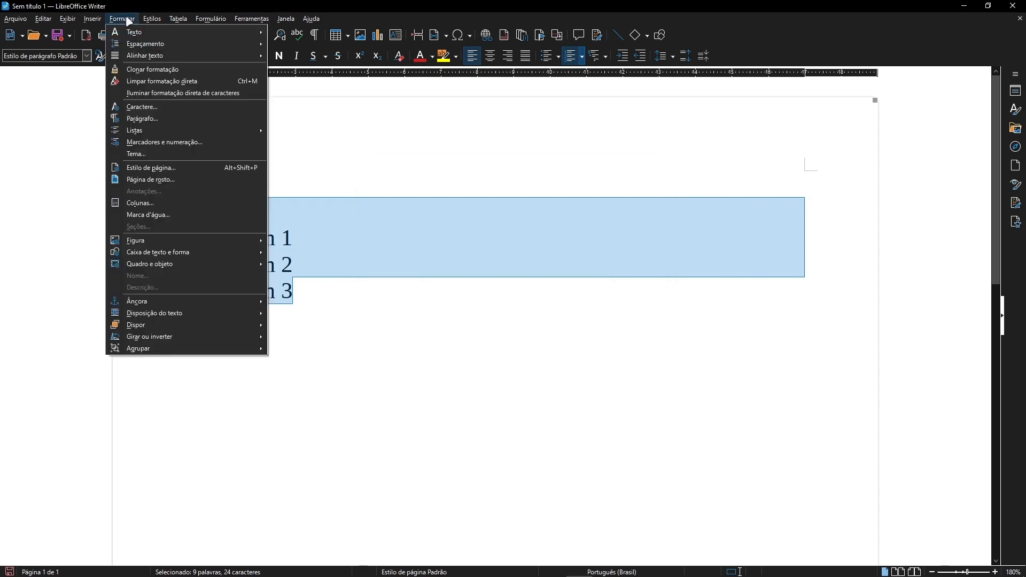
pyautogui.click(177, 144)
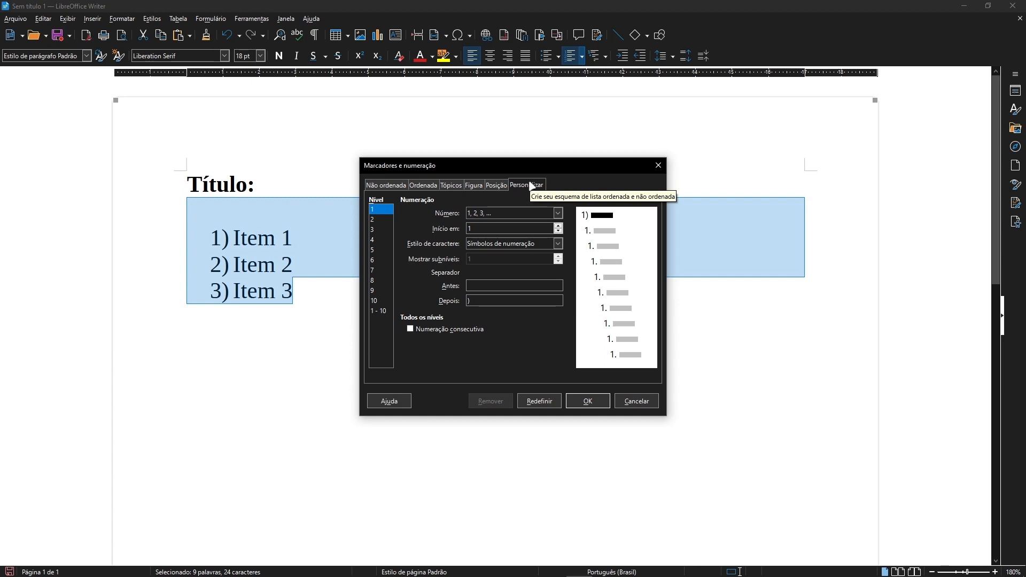
pyautogui.click(399, 186)
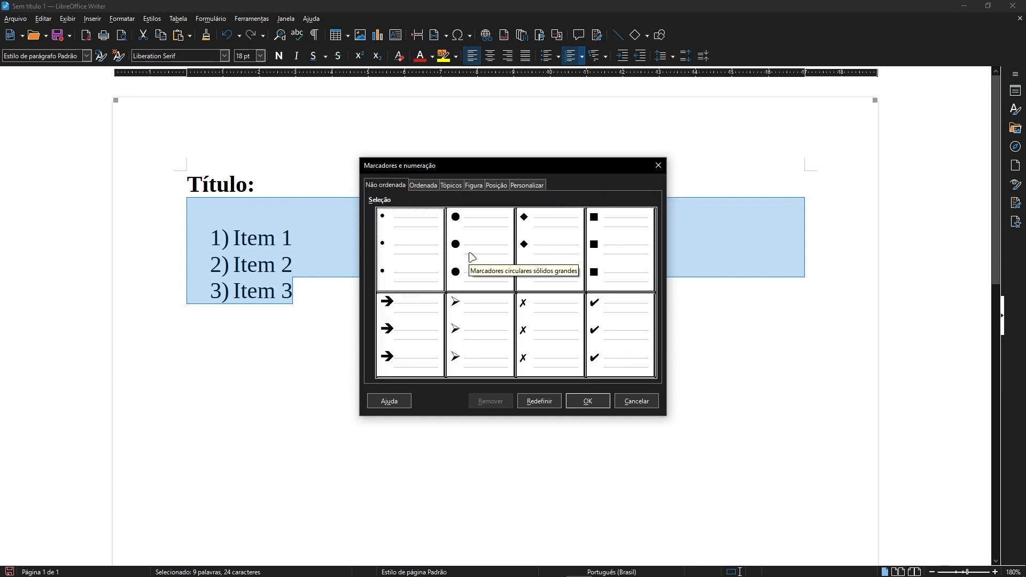
pyautogui.click(536, 315)
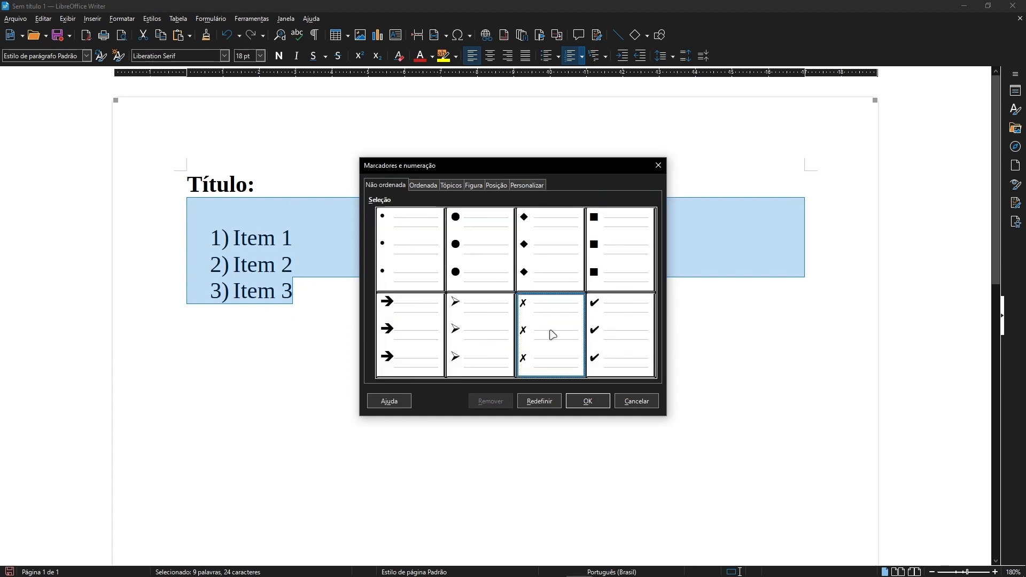
pyautogui.click(588, 401)
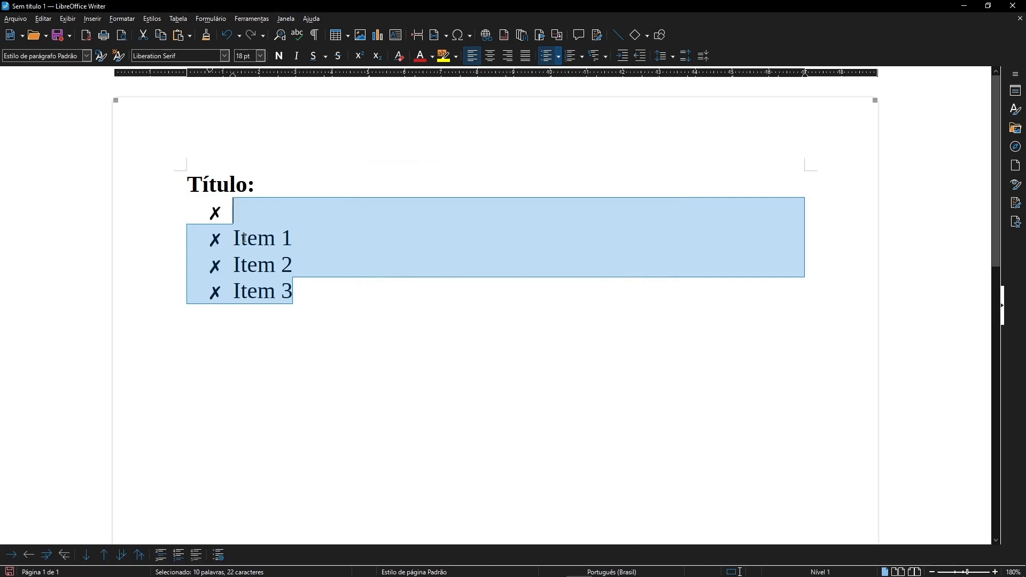
# Create a new text document and set up a table to insert with 4 columns and 8 rows.
pyautogui.hotkey('ctrl', 'n')
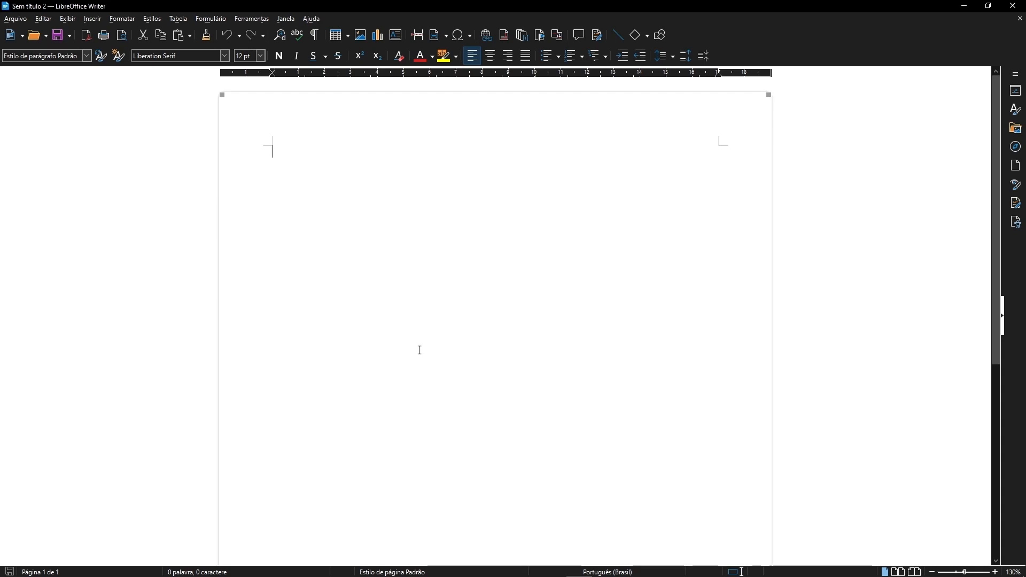
pyautogui.click(179, 19)
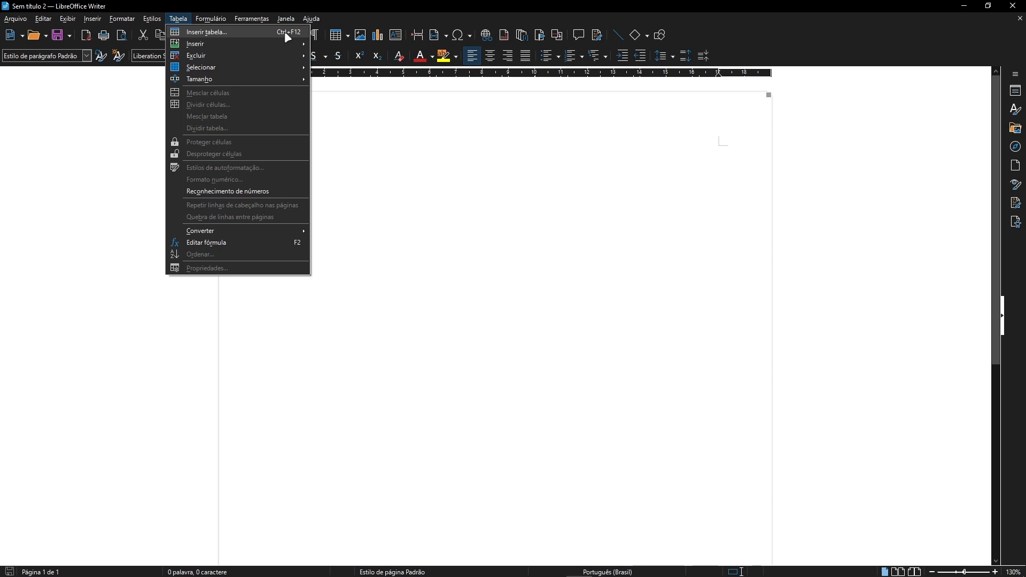
pyautogui.click(253, 30)
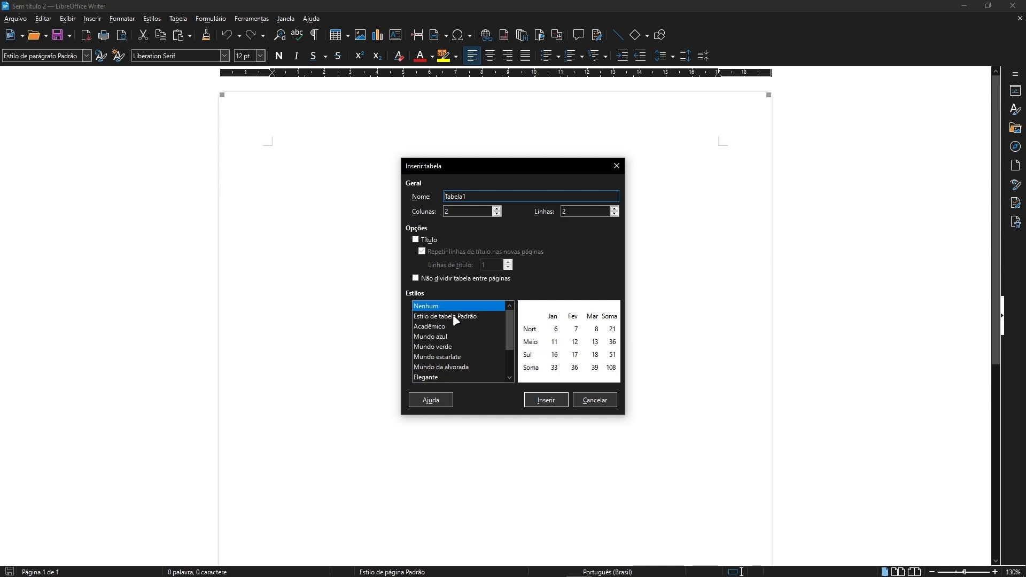
pyautogui.scroll(-3, 453, 338)
pyautogui.scroll(3, 459, 371)
pyautogui.click(497, 208)
pyautogui.click(496, 209)
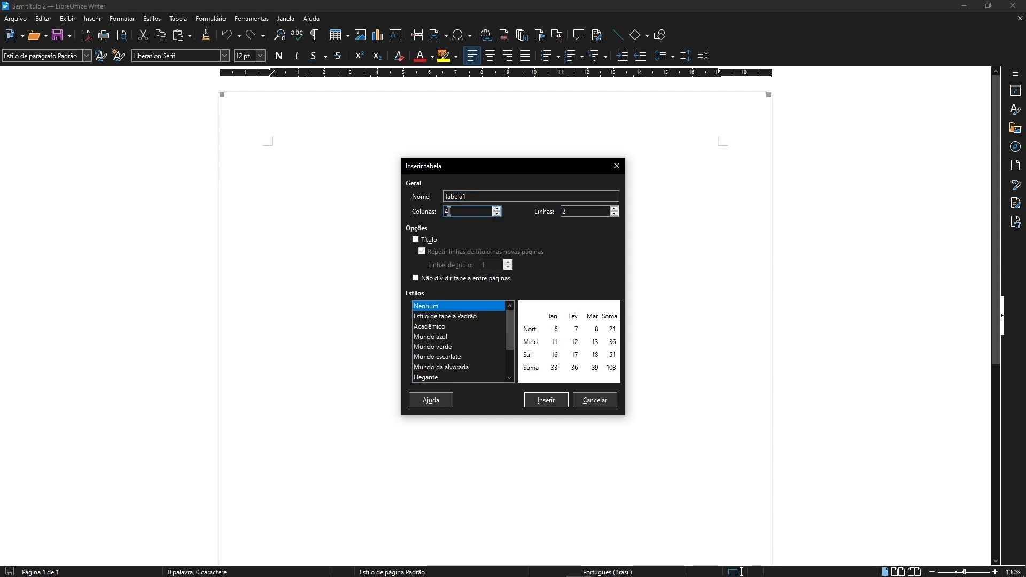
pyautogui.click(572, 211)
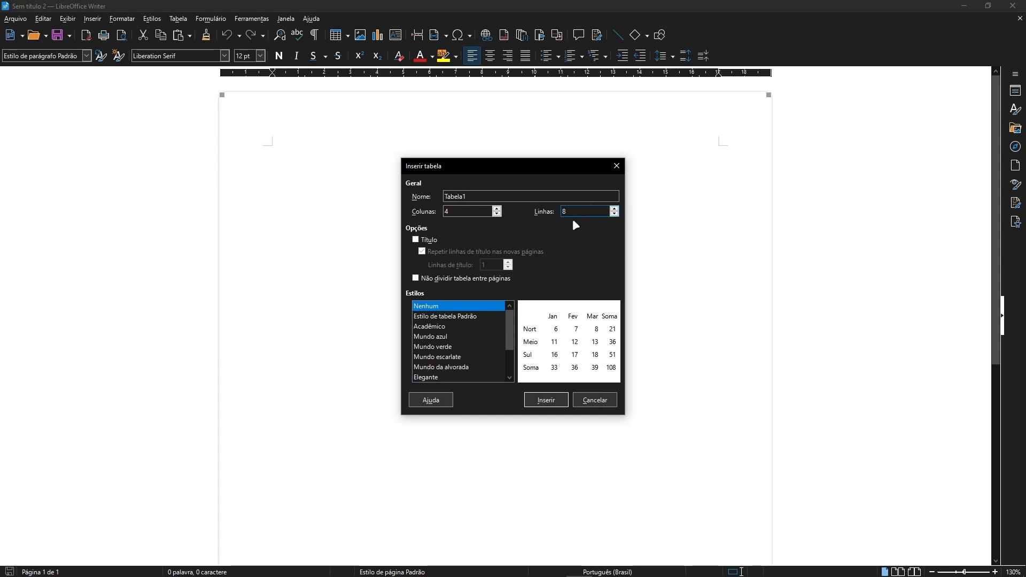
# Preview the table styles one by one, from Estilo de tabela Padrão through Acadêmico, Mundo azul and Elegante to Lista simples sombreada.
pyautogui.click(460, 315)
pyautogui.click(473, 327)
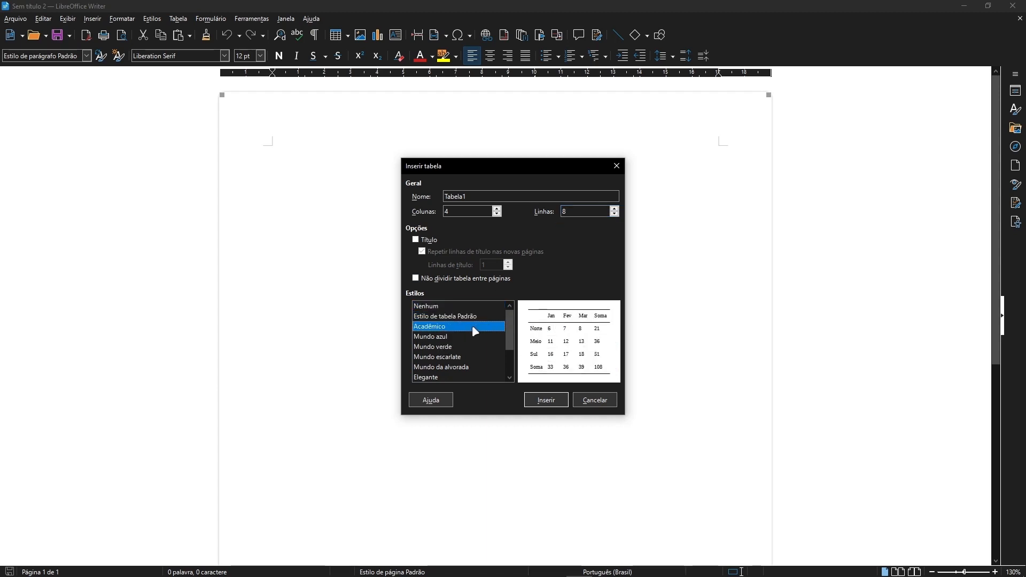
pyautogui.click(453, 336)
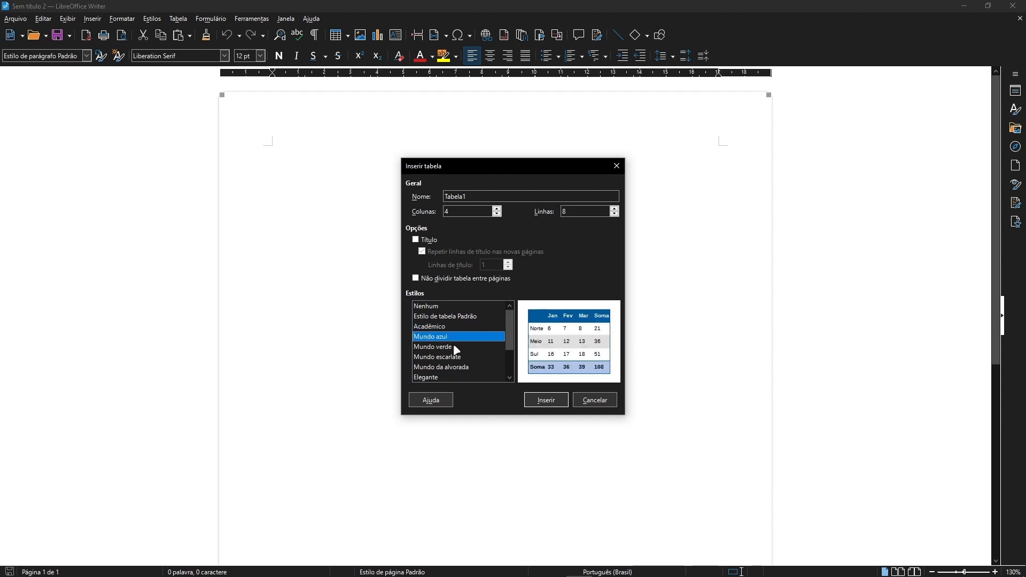
pyautogui.click(454, 346)
pyautogui.click(467, 357)
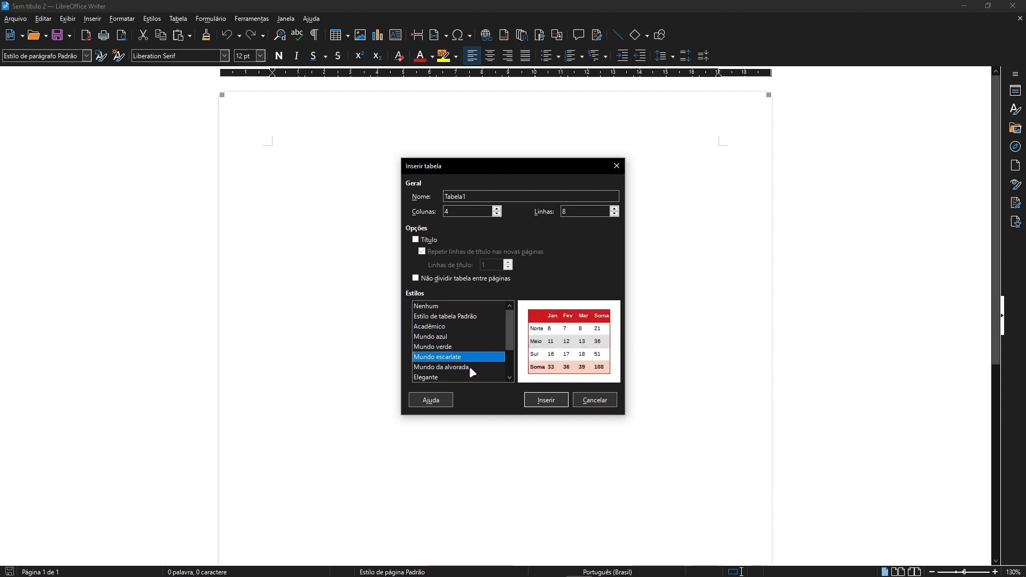
pyautogui.click(476, 367)
pyautogui.click(473, 376)
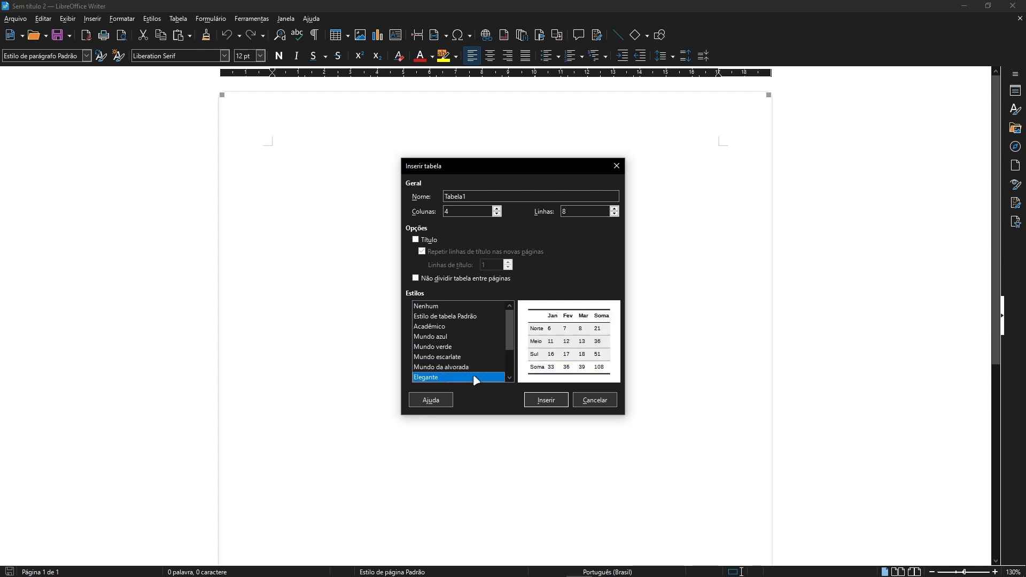
pyautogui.scroll(-1, 473, 374)
pyautogui.click(456, 356)
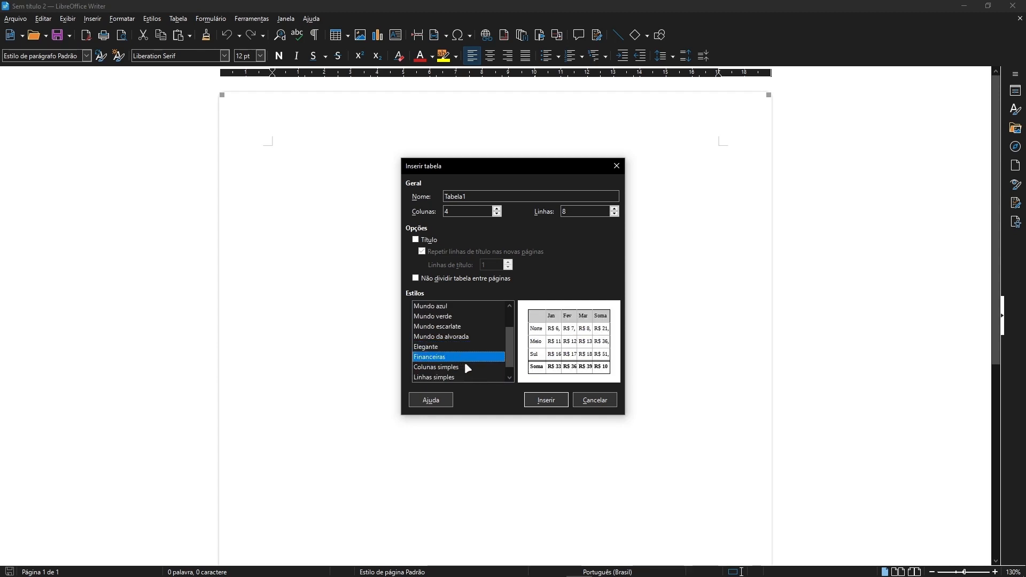
pyautogui.click(464, 367)
pyautogui.click(460, 375)
pyautogui.scroll(-1, 467, 369)
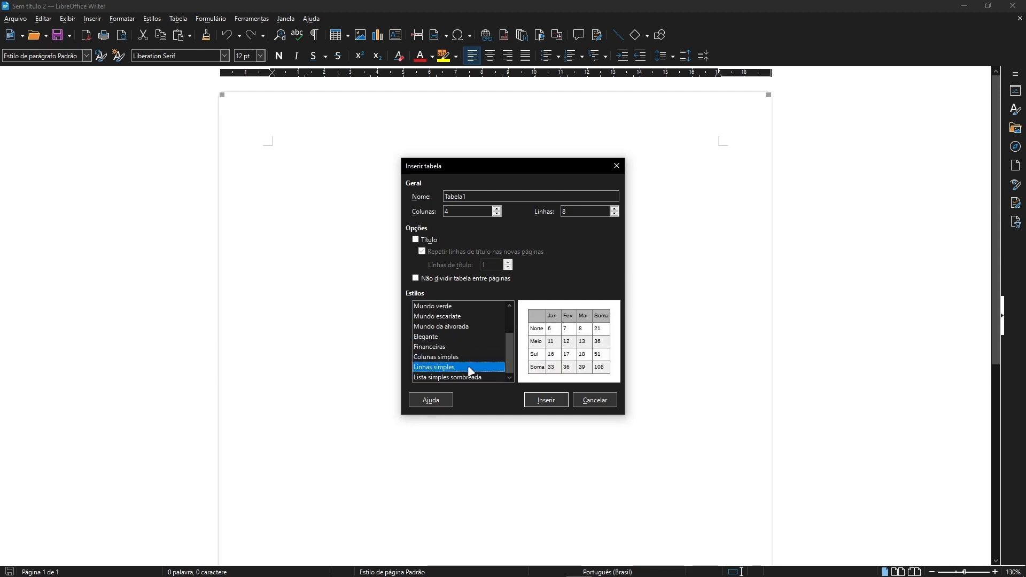
pyautogui.click(489, 376)
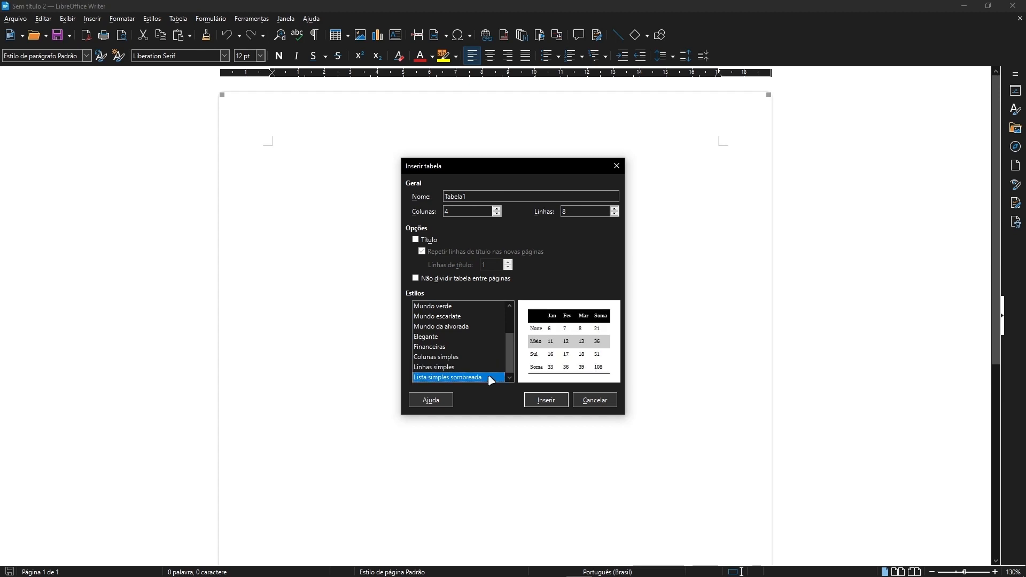
pyautogui.scroll(4, 448, 342)
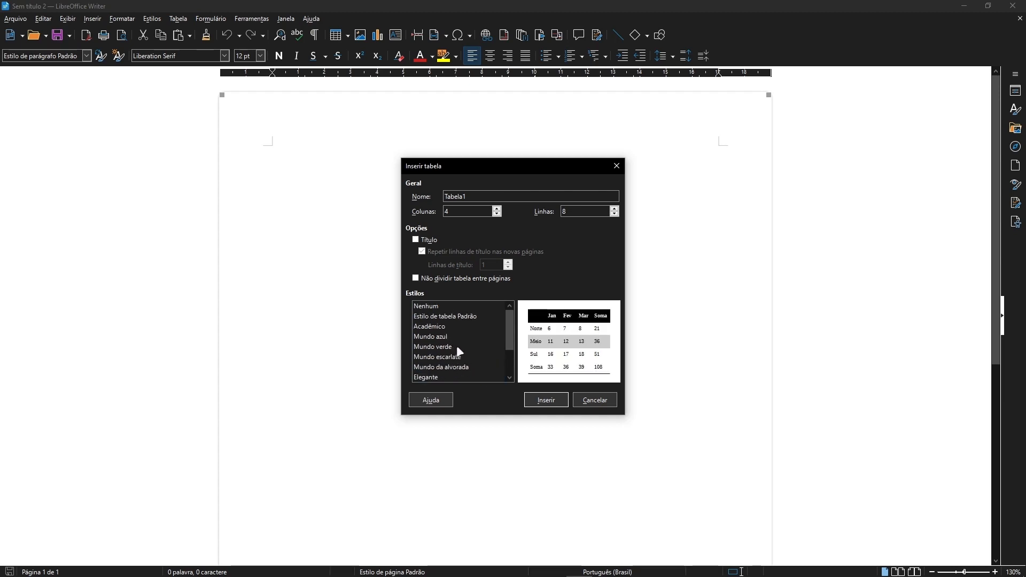
# Insert the table with the Estilo de tabela Padrão style and place the cursor below it.
pyautogui.click(472, 316)
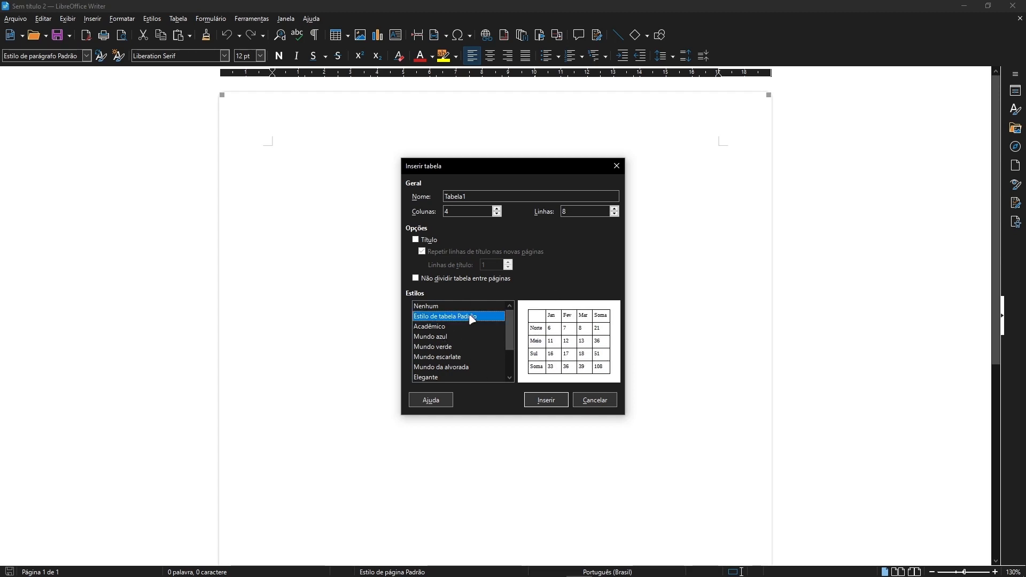
pyautogui.click(553, 396)
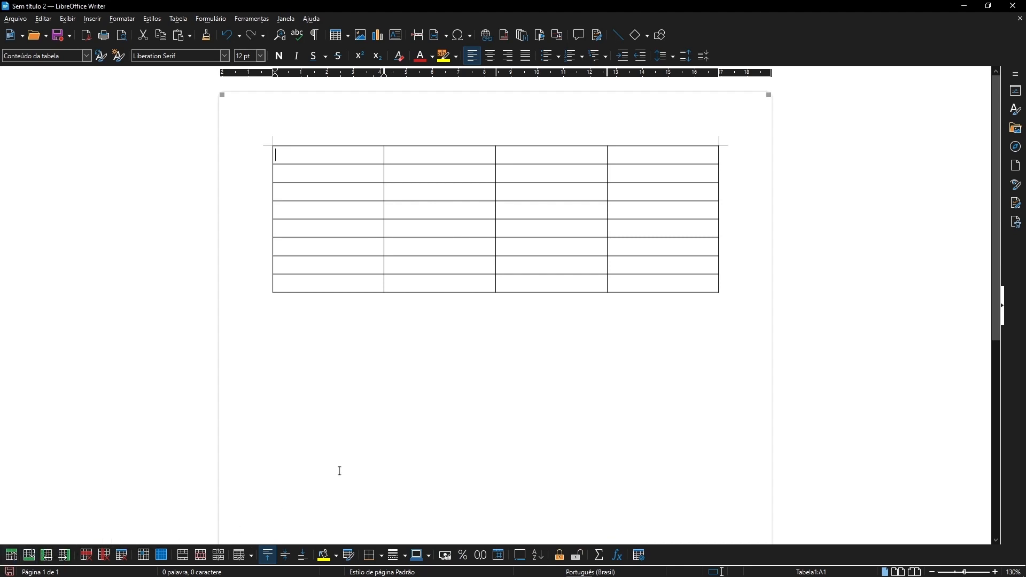
pyautogui.click(353, 345)
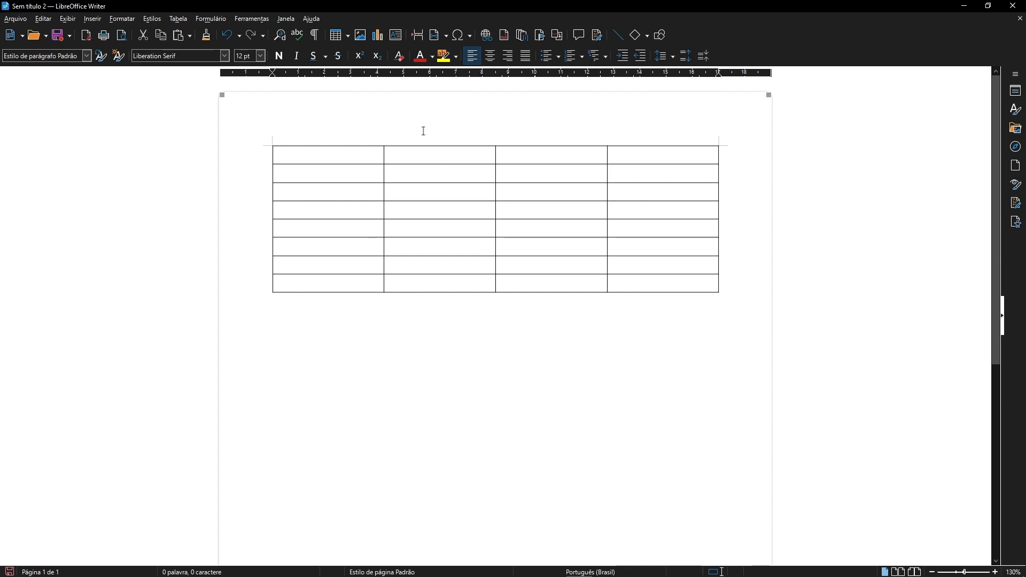
pyautogui.click(308, 155)
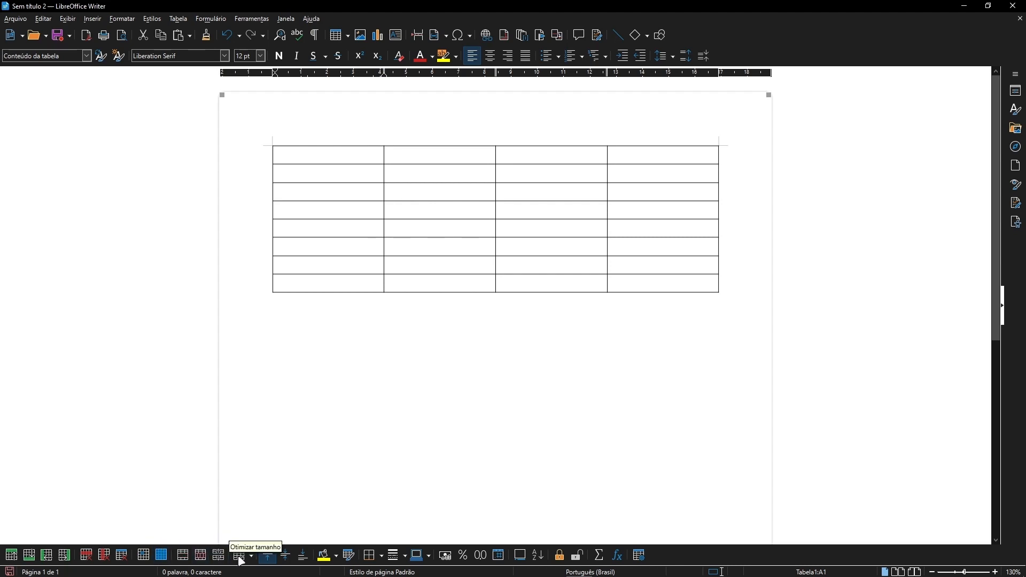
pyautogui.click(266, 558)
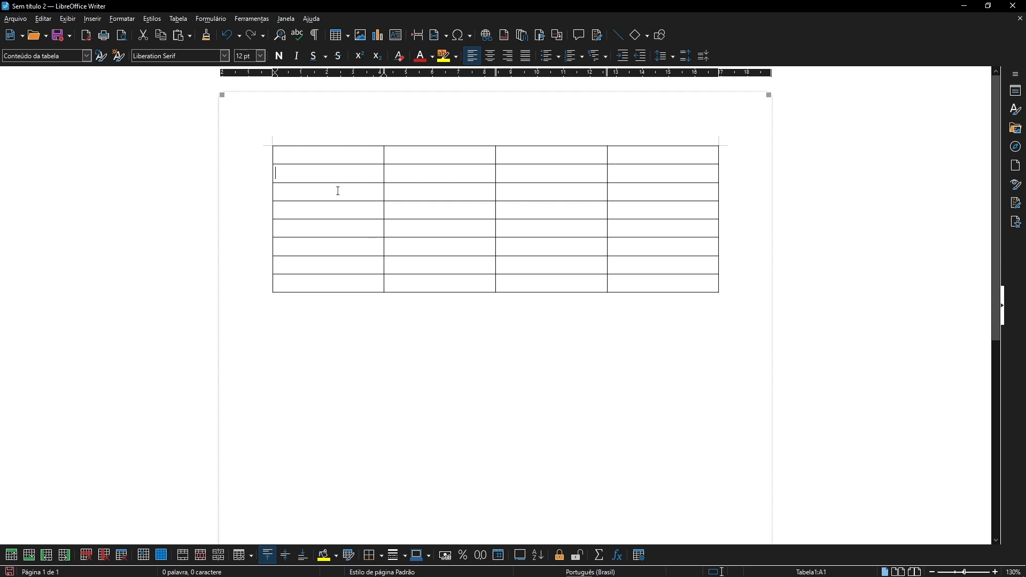
pyautogui.click(536, 241)
pyautogui.click(392, 262)
pyautogui.click(356, 247)
# Fill the table's first row with lime green and merge its four cells into one.
pyautogui.click(266, 156)
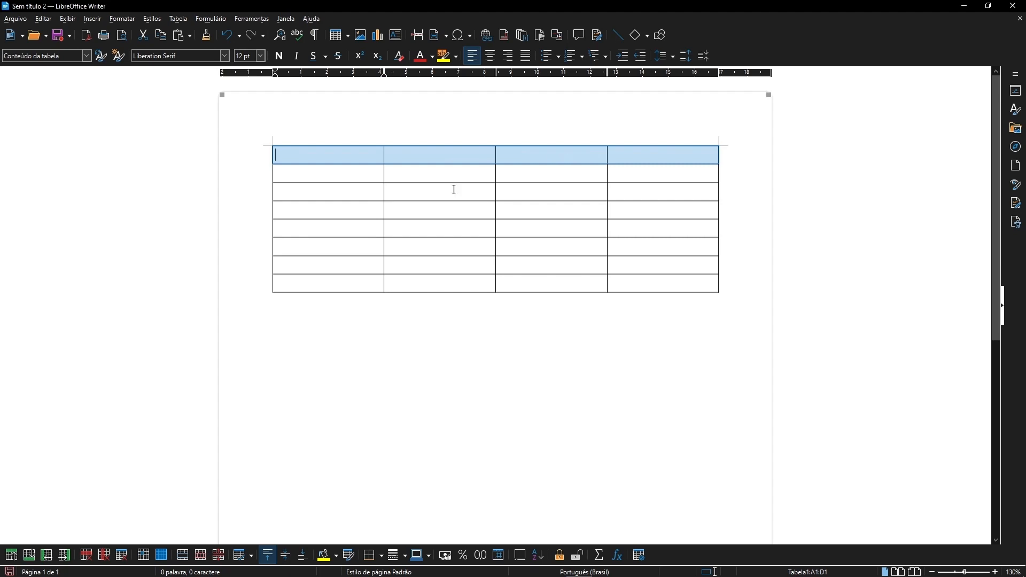
pyautogui.click(336, 556)
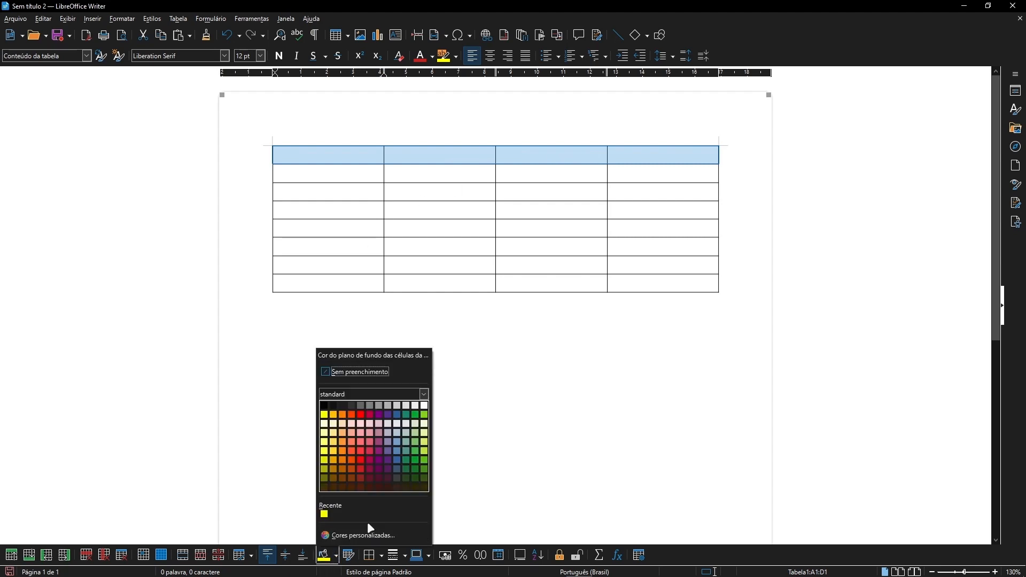
pyautogui.click(424, 414)
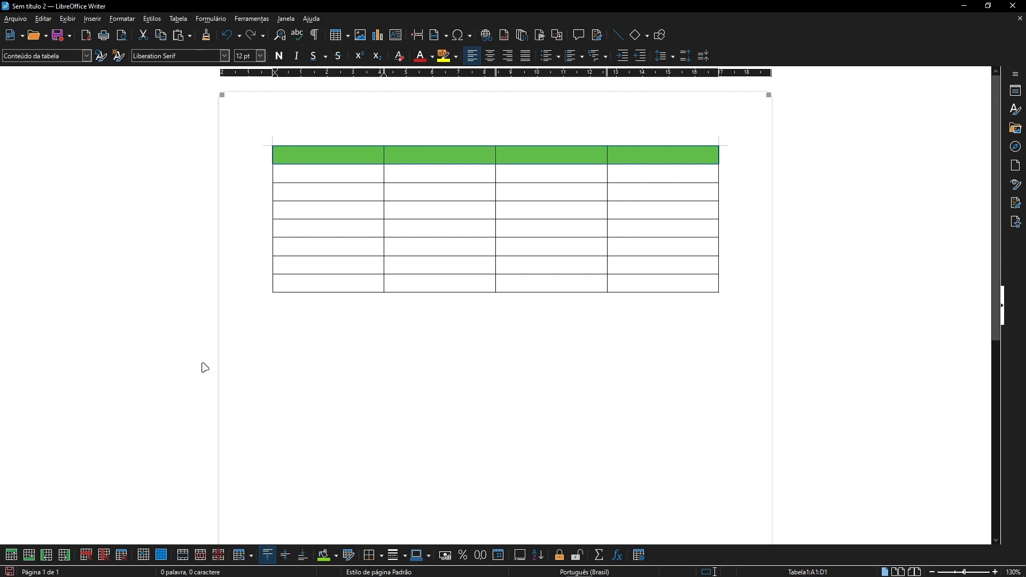
pyautogui.click(184, 559)
pyautogui.click(346, 320)
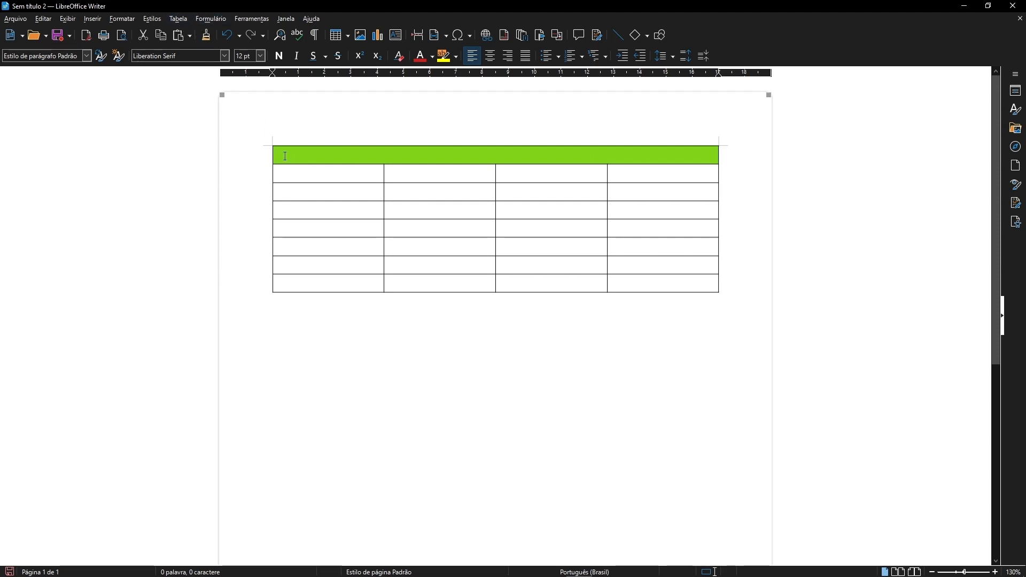
pyautogui.click(264, 153)
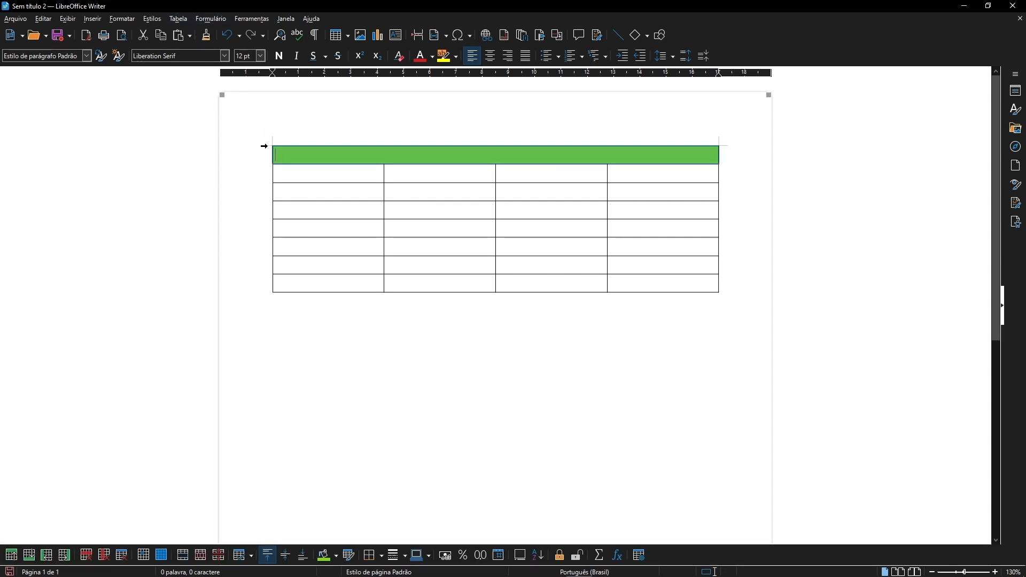
pyautogui.click(178, 19)
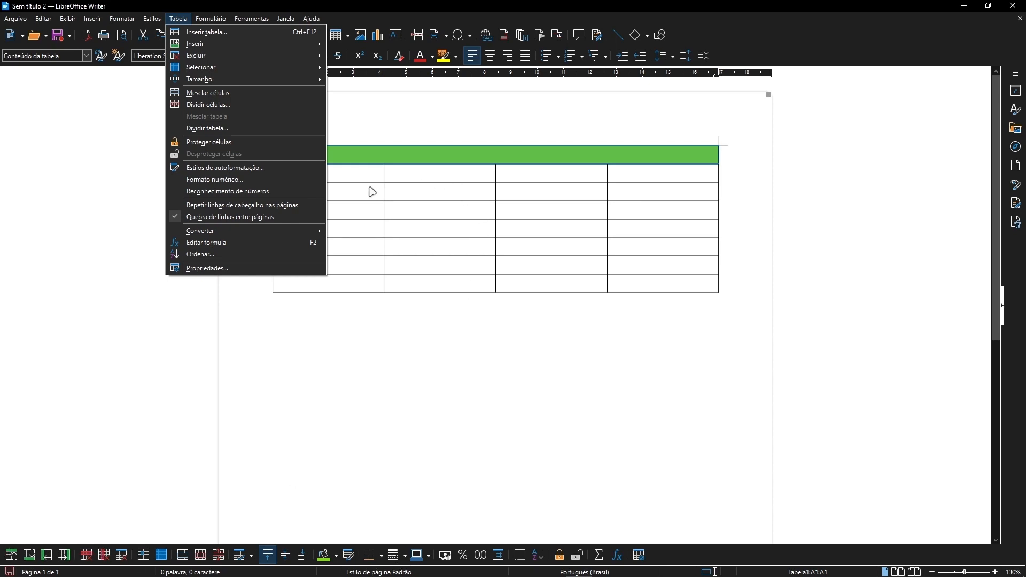
pyautogui.click(437, 338)
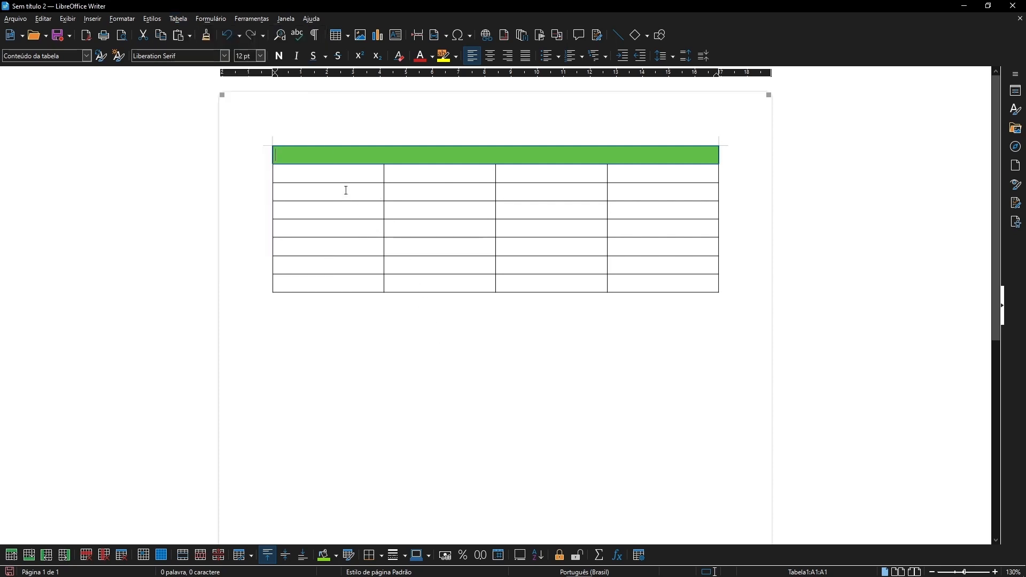
# Enter Título in the merged green row, then daada and adad in the first column and dada and dadgdg in the second column beneath it.
pyautogui.click(462, 159)
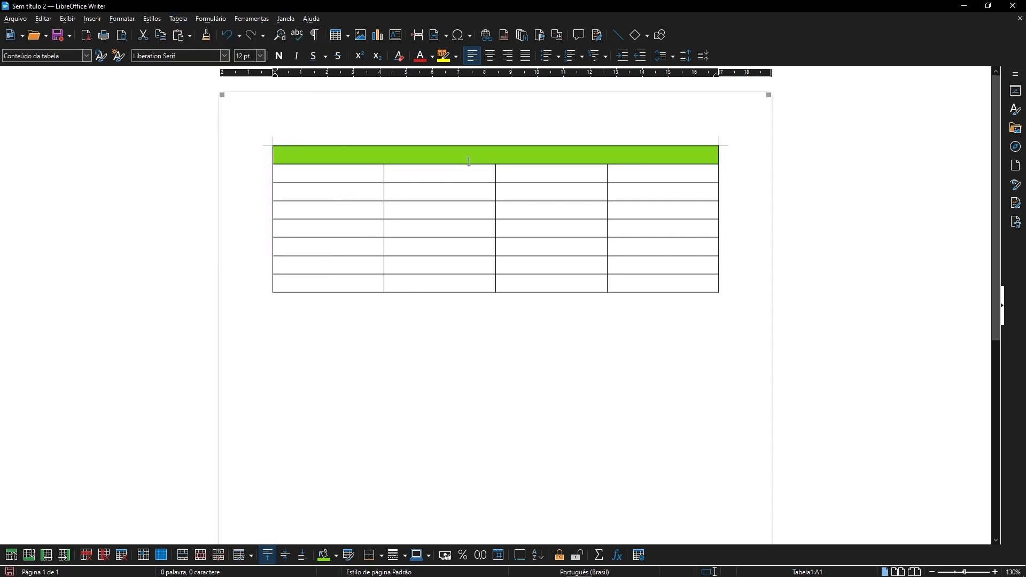
pyautogui.write('Títulodaada')
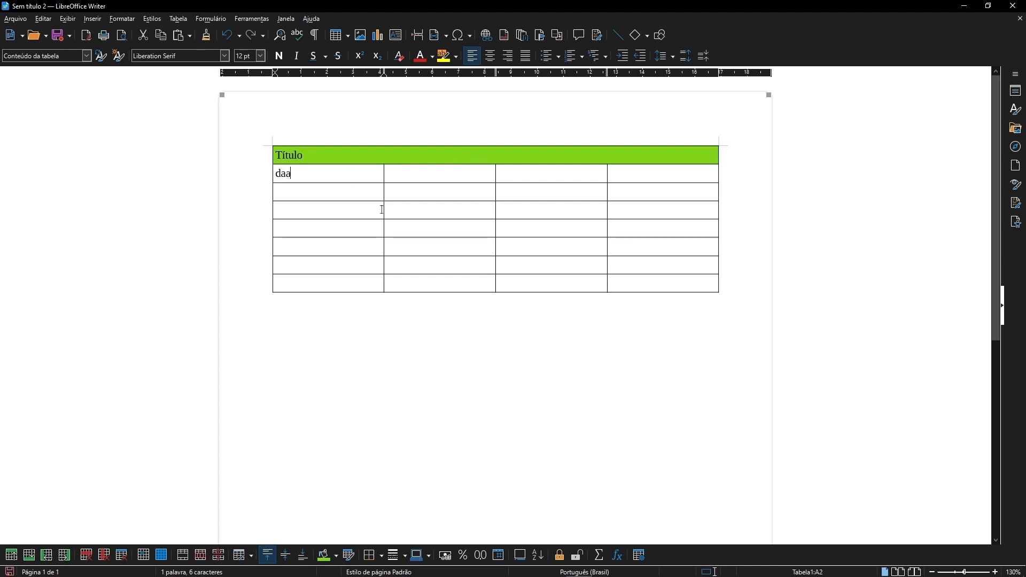
pyautogui.click(348, 189)
pyautogui.write('adad')
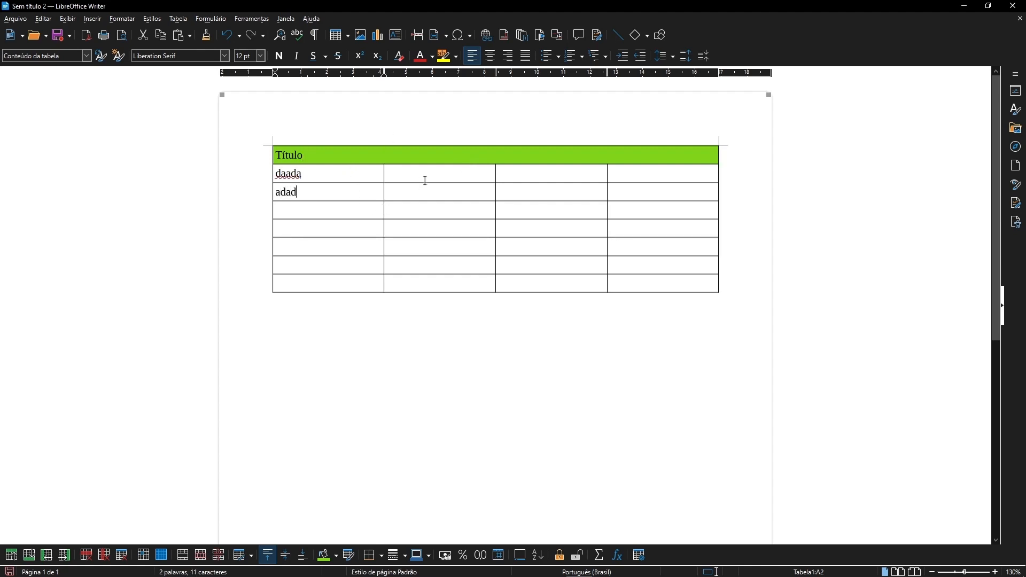
pyautogui.click(426, 174)
pyautogui.write('dada')
pyautogui.click(430, 194)
pyautogui.write('dadgdg')
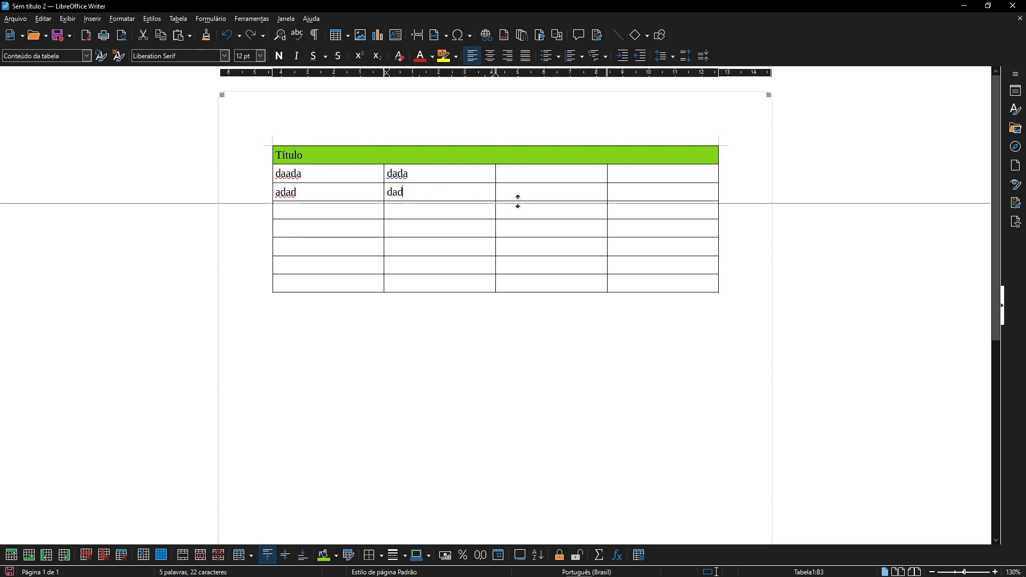
# Fill the third column's rows 2 to 4 with gddgd, gddg and gdgd, and enter gdgd in the fourth column's second row.
pyautogui.click(529, 213)
pyautogui.write('gdgd')
pyautogui.click(527, 196)
pyautogui.write('gddg')
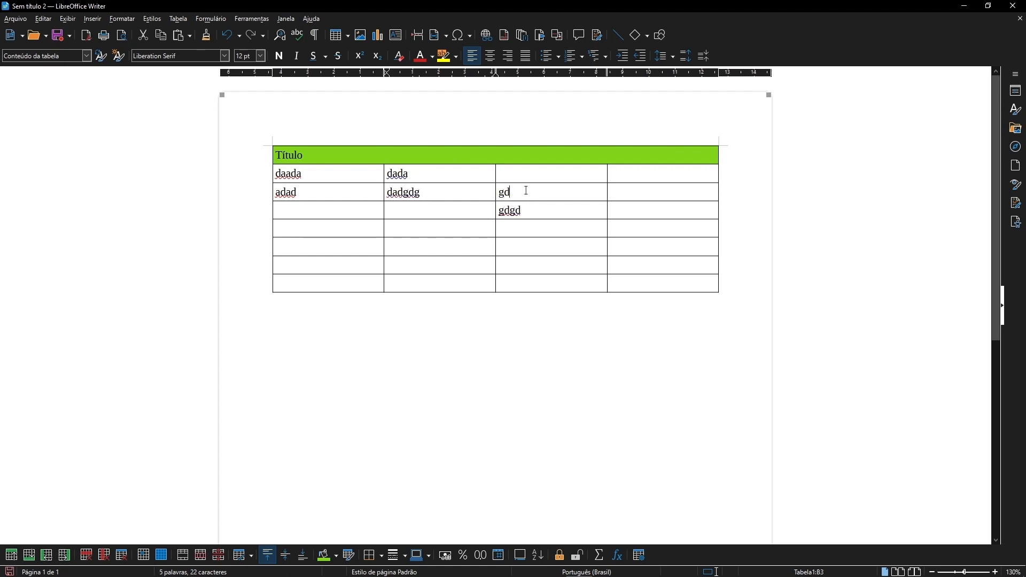
pyautogui.click(525, 171)
pyautogui.write('gddgd')
pyautogui.click(632, 173)
pyautogui.write('gdgd')
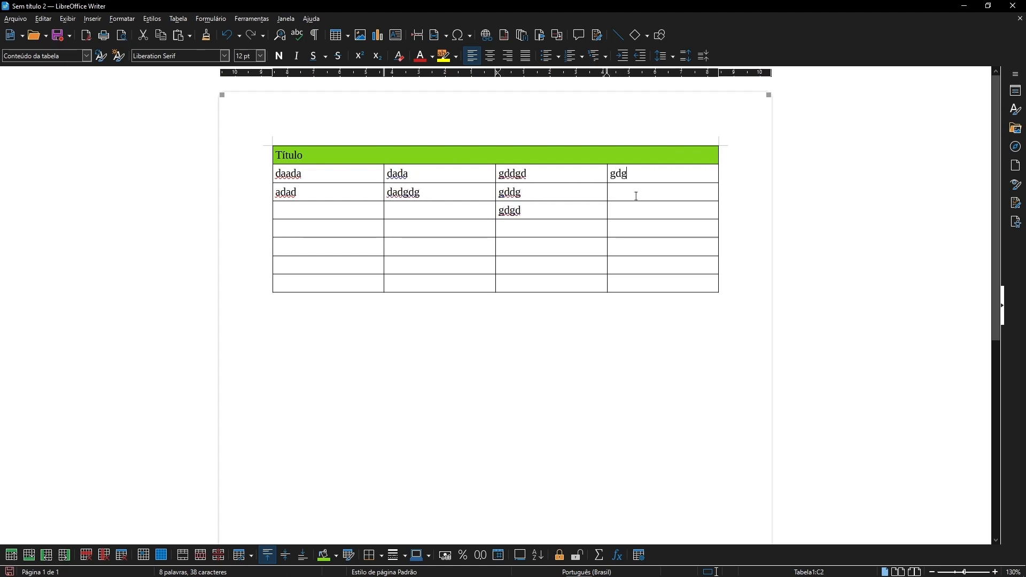
# In the last two rows, enter gdgd twice in the first column, gdhhf in the bottom second cell and hfhfh in the upper third cell.
pyautogui.click(346, 263)
pyautogui.write('gdgd')
pyautogui.click(344, 285)
pyautogui.write('gdgd')
pyautogui.click(420, 282)
pyautogui.write('gdhhf')
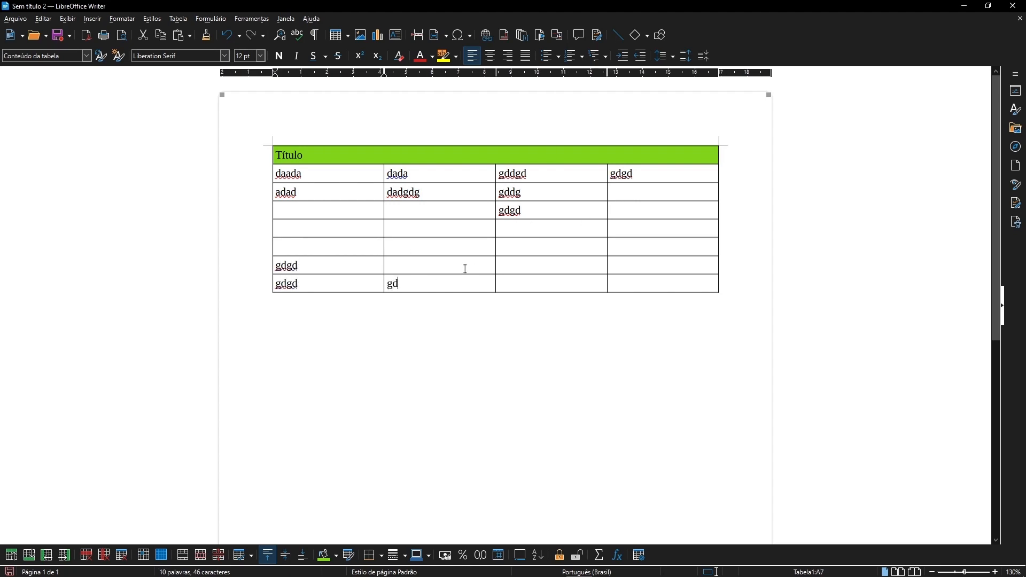
pyautogui.click(431, 266)
pyautogui.click(537, 265)
pyautogui.write('hfhfh')
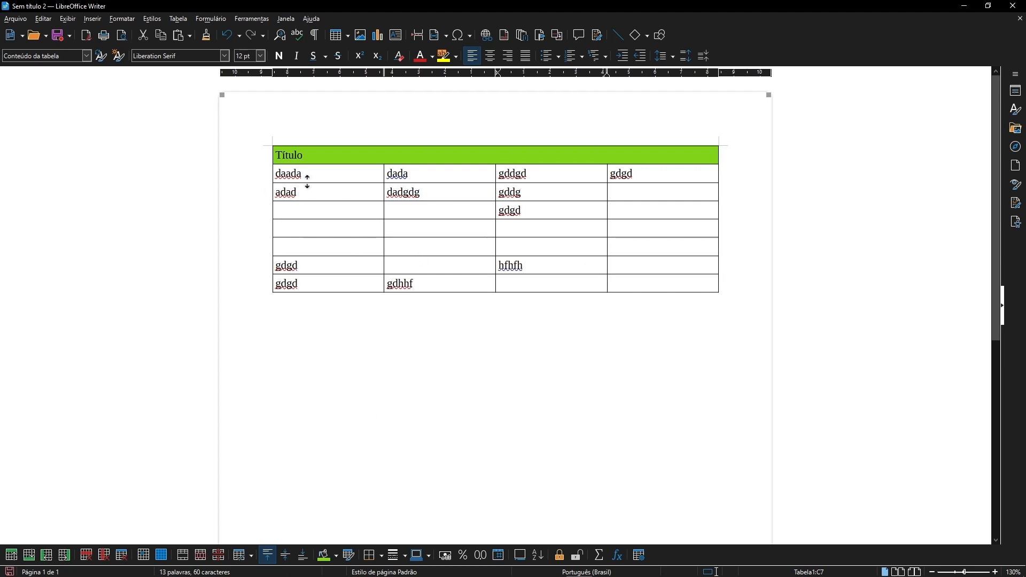
pyautogui.click(550, 351)
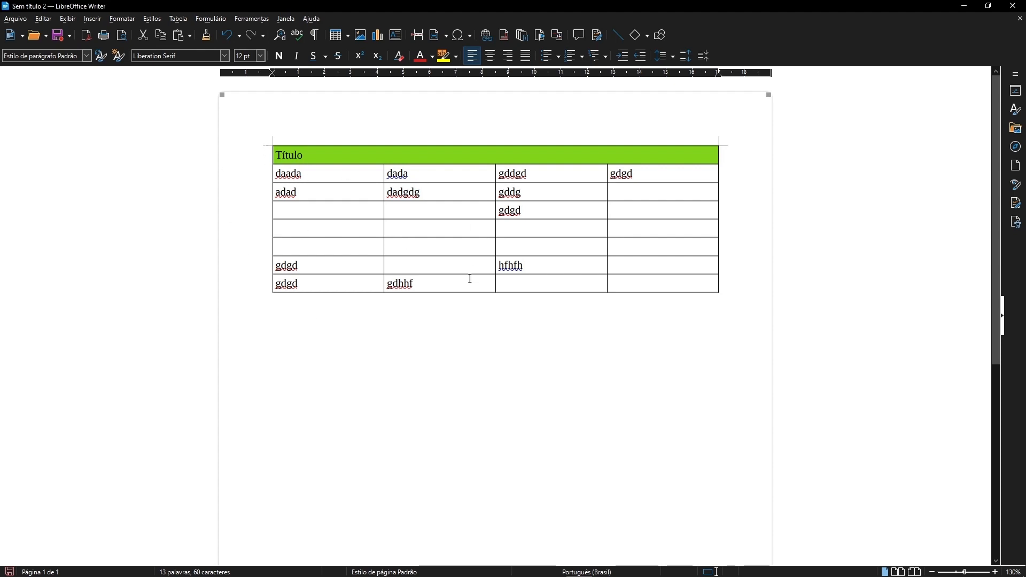
pyautogui.click(278, 155)
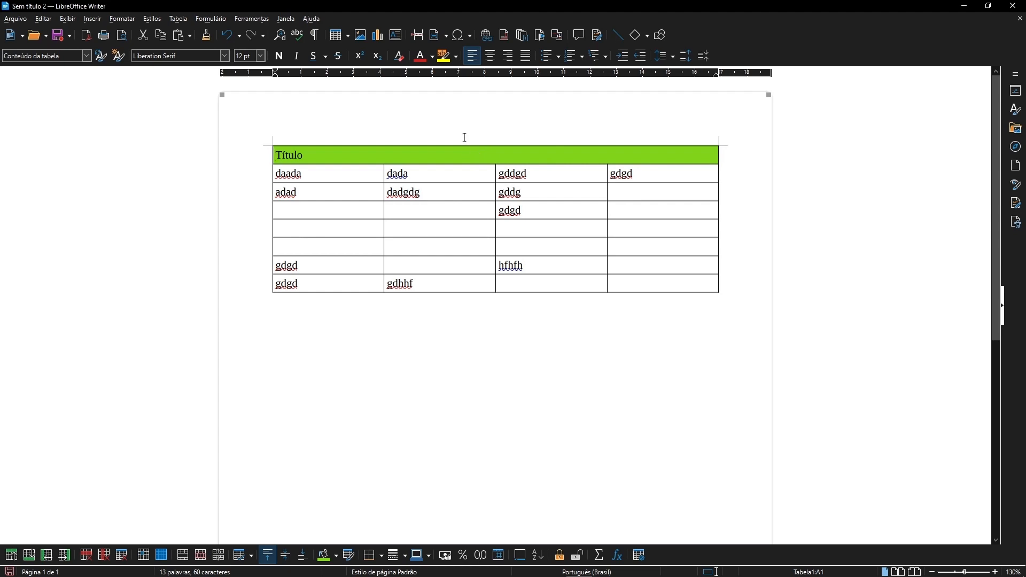
pyautogui.press('Down')
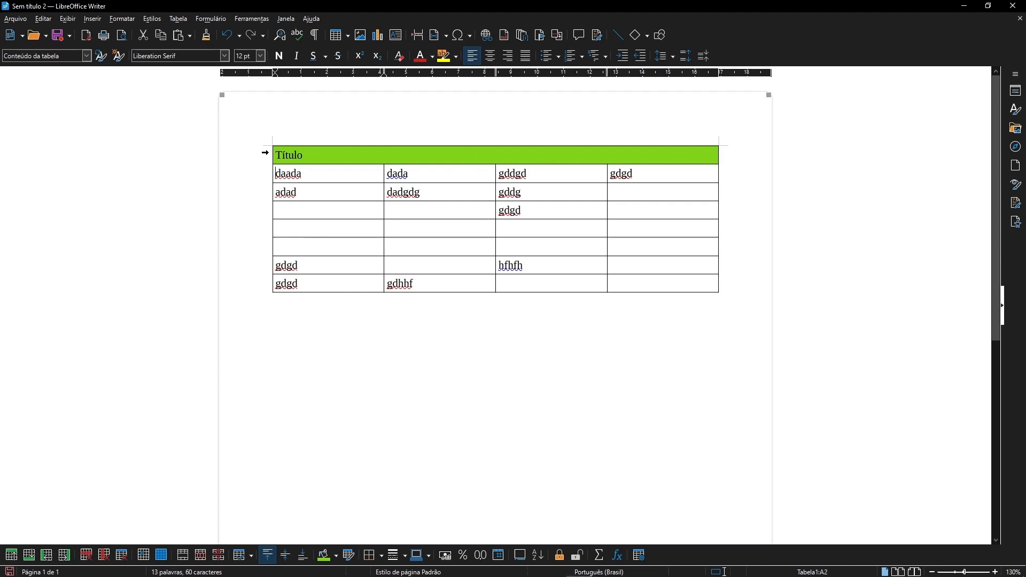
pyautogui.moveTo(265, 152); pyautogui.dragTo(716, 305)
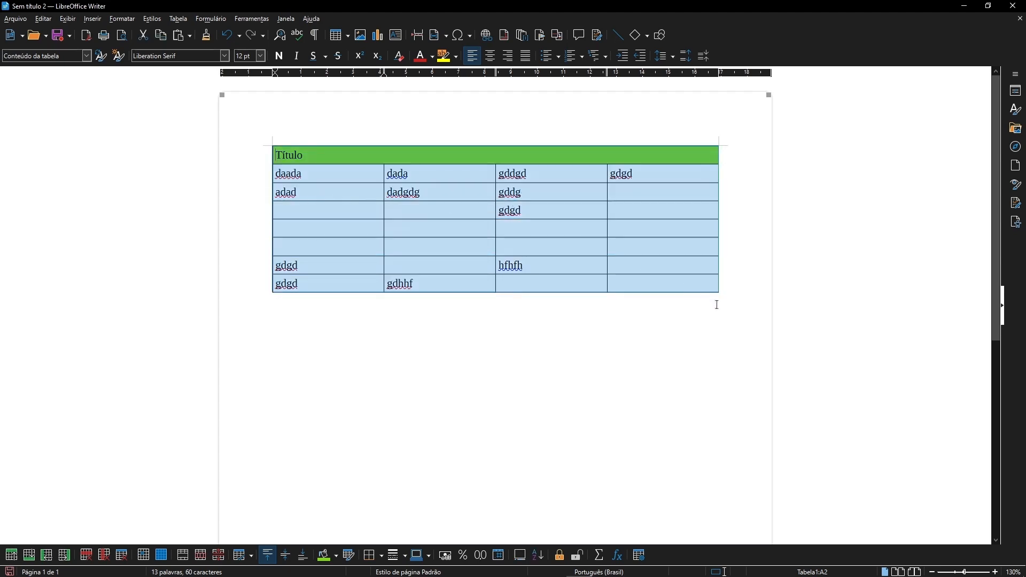
pyautogui.click(491, 317)
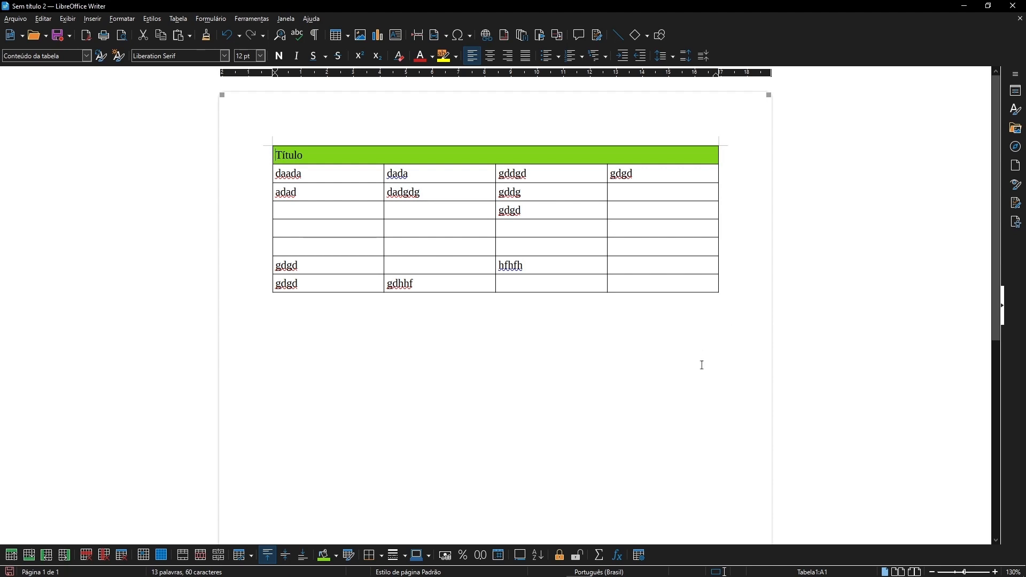
pyautogui.click(607, 373)
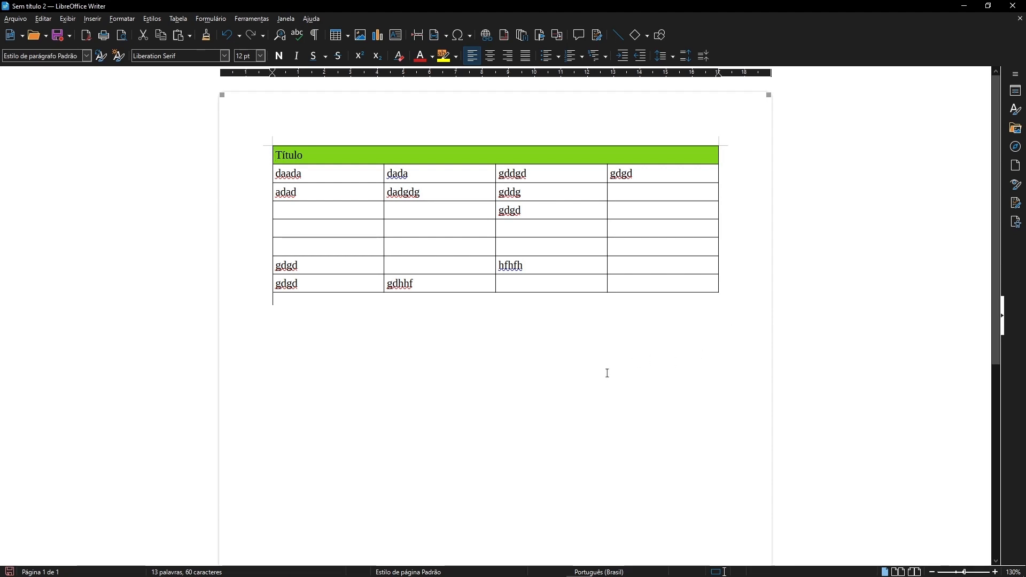
# Center the whole table's text horizontally and vertically, and undo the centering for the rows beneath the Título row.
pyautogui.hotkey('ctrl', 'a')
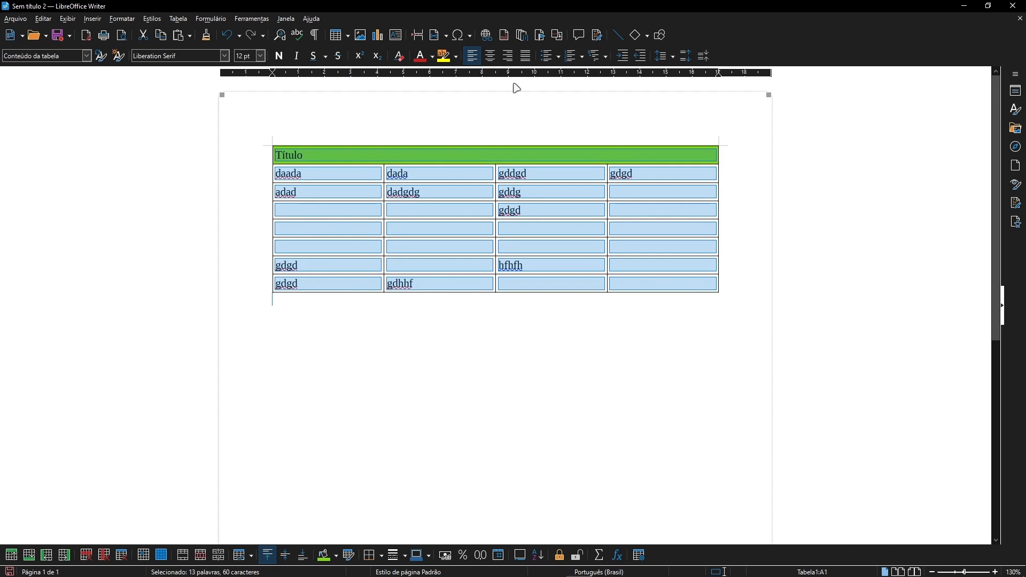
pyautogui.click(492, 62)
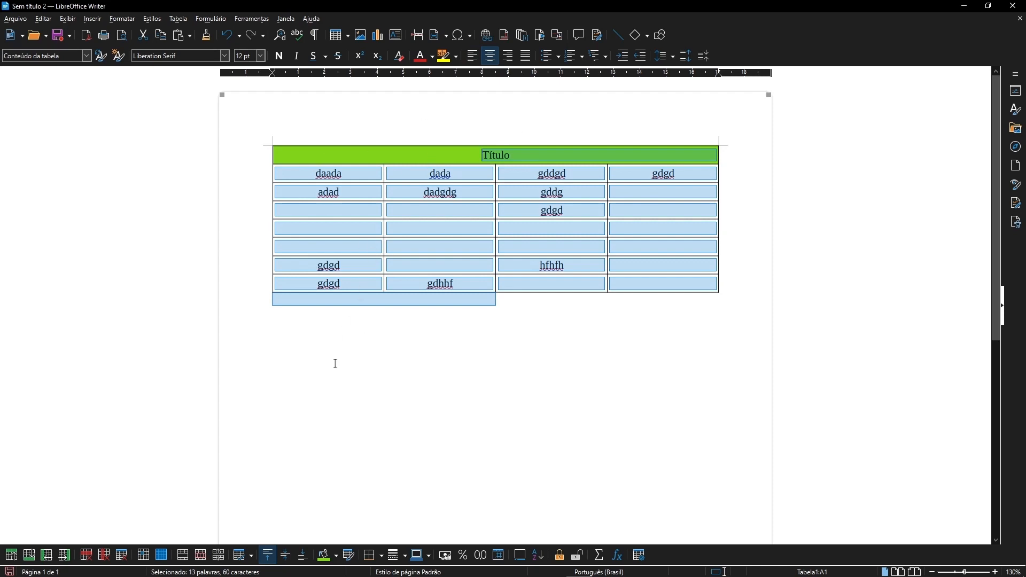
pyautogui.click(289, 558)
pyautogui.click(417, 368)
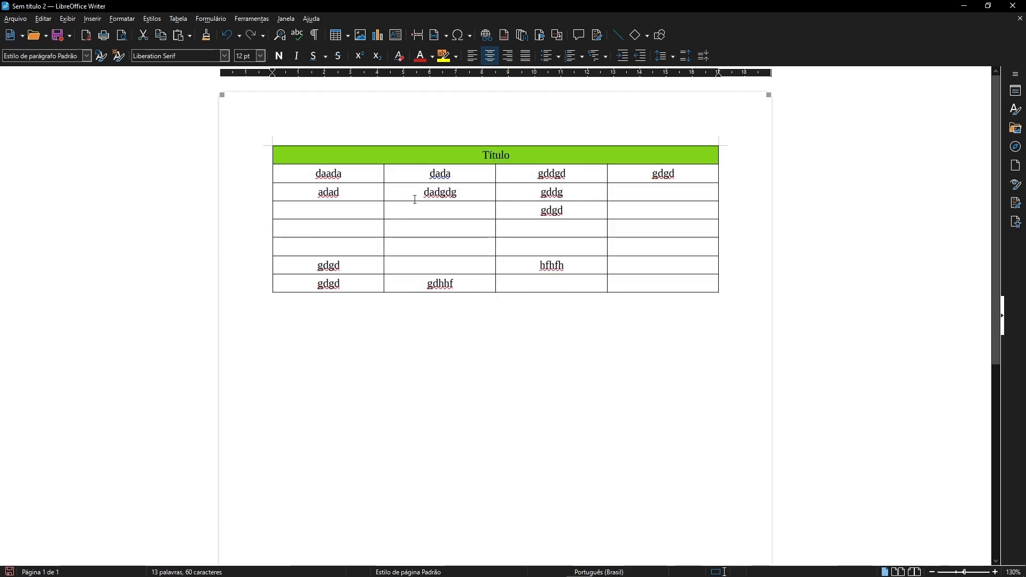
pyautogui.hotkey('ctrl', 'z')
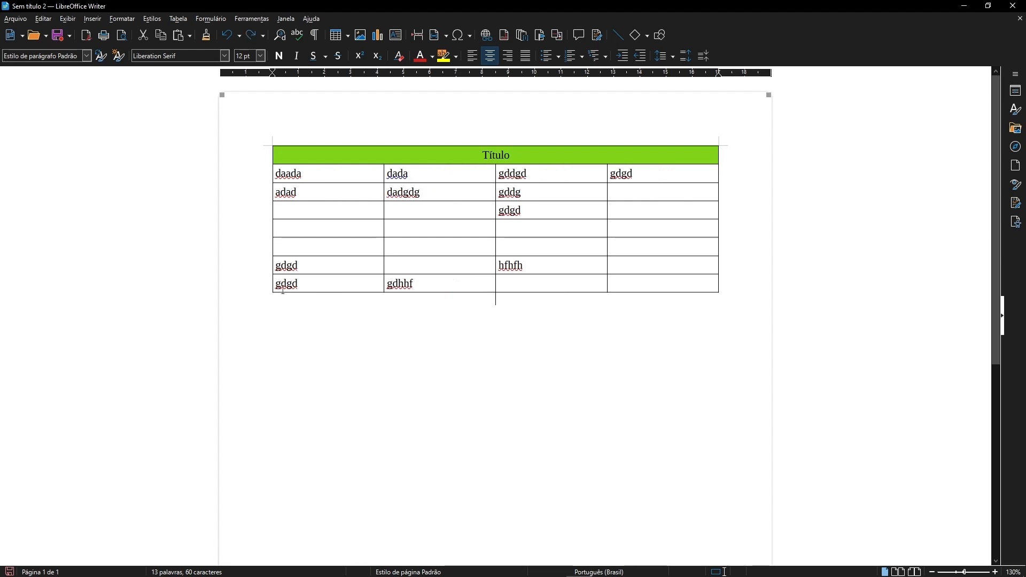
# Insert one row above and one row below the empty fifth row of the table.
pyautogui.click(265, 230)
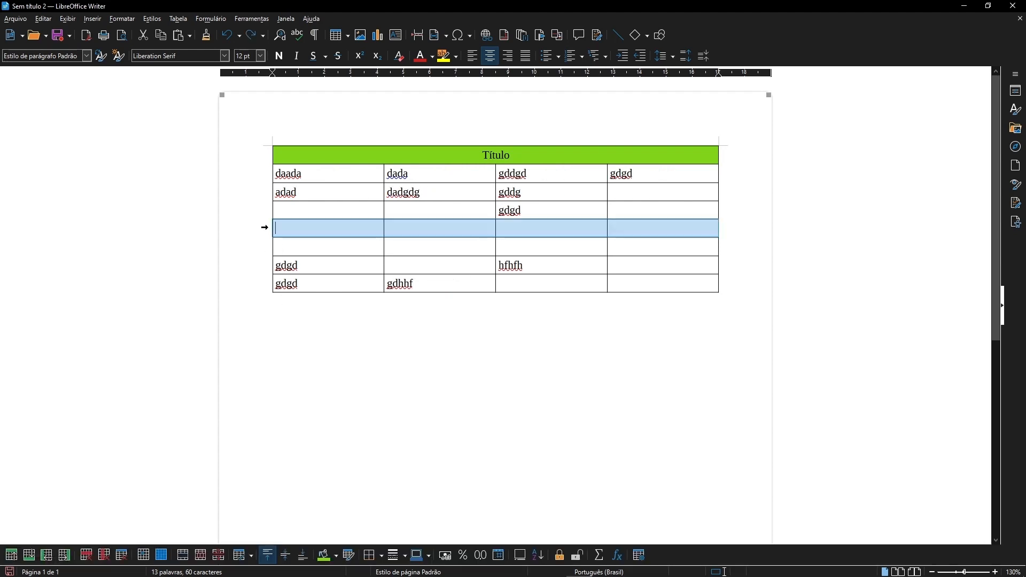
pyautogui.click(13, 556)
pyautogui.click(29, 556)
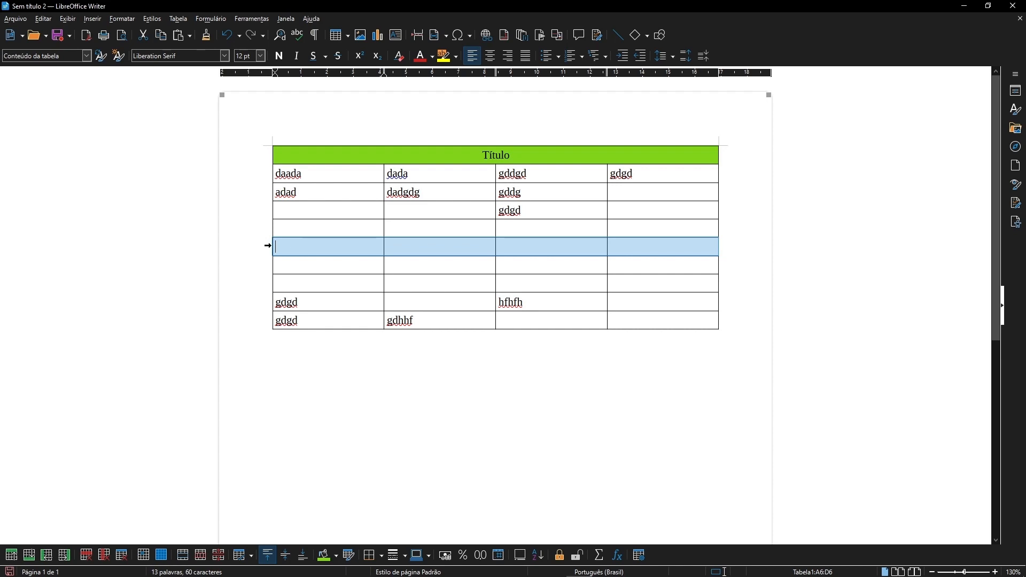
# Fill the table's sixth row with purple and merge its cells into one.
pyautogui.click(336, 555)
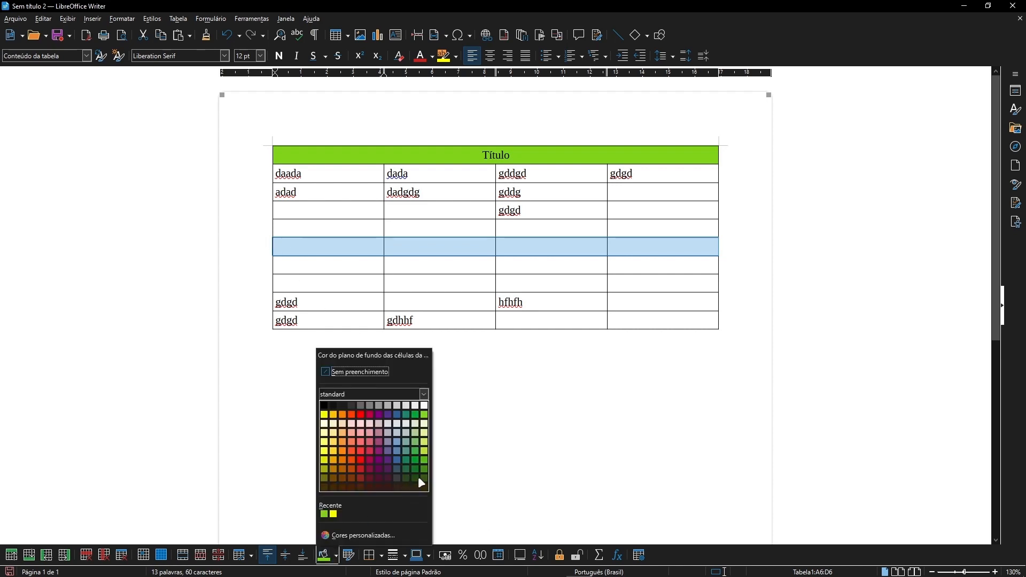
pyautogui.click(386, 415)
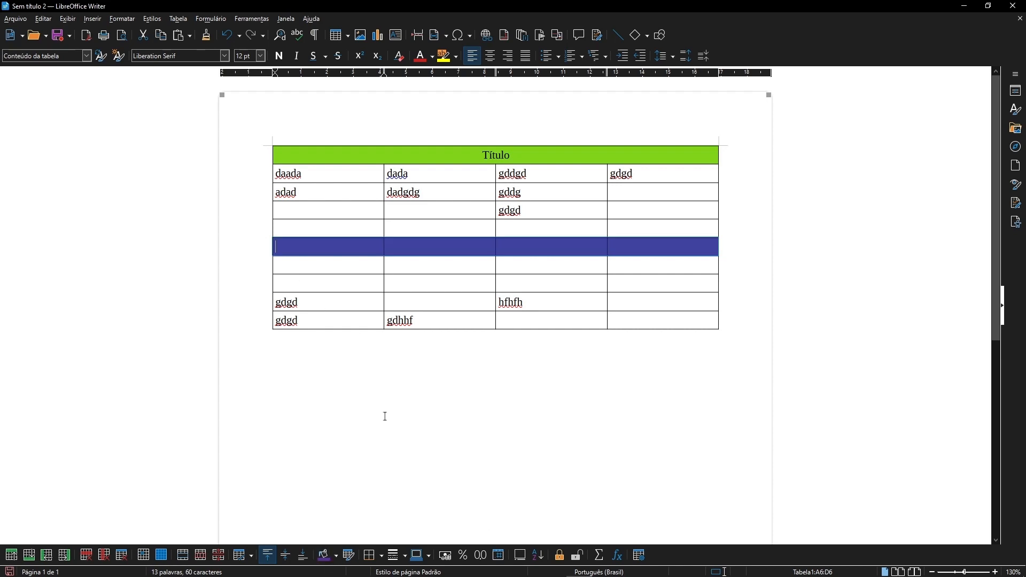
pyautogui.click(330, 381)
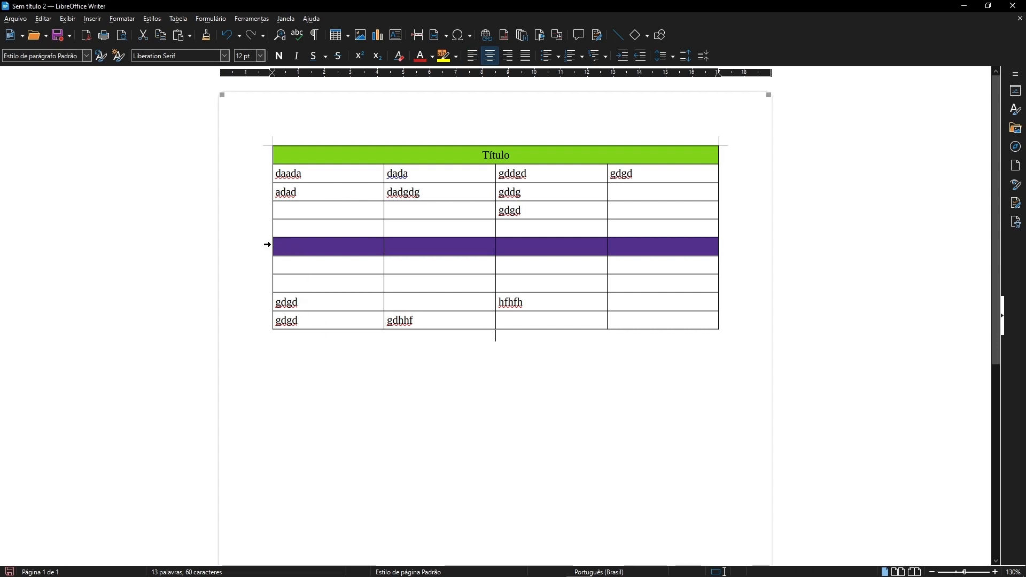
pyautogui.click(267, 244)
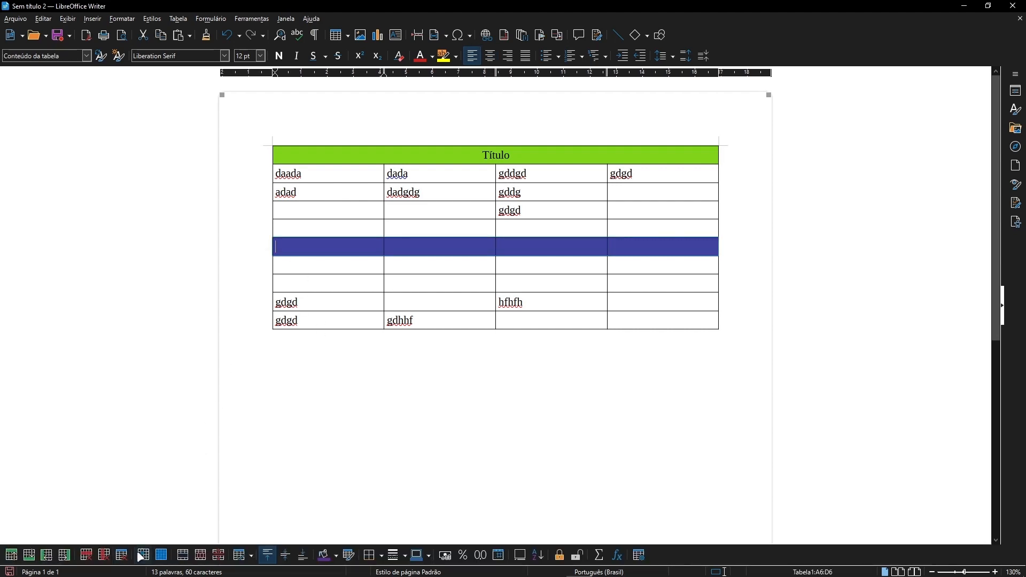
# Set the height of the table's eighth row to 2 cm.
pyautogui.click(267, 282)
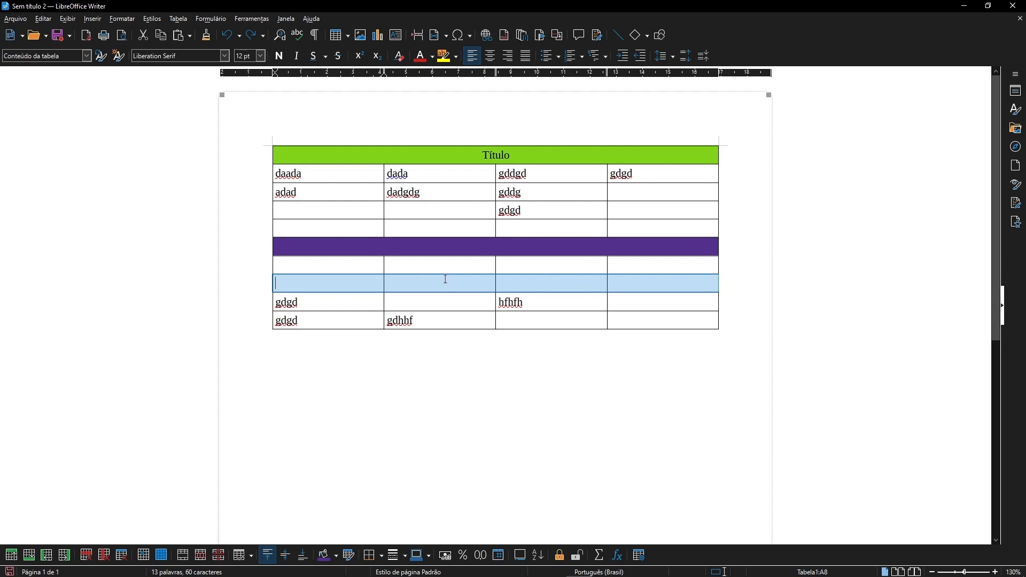
pyautogui.click(177, 20)
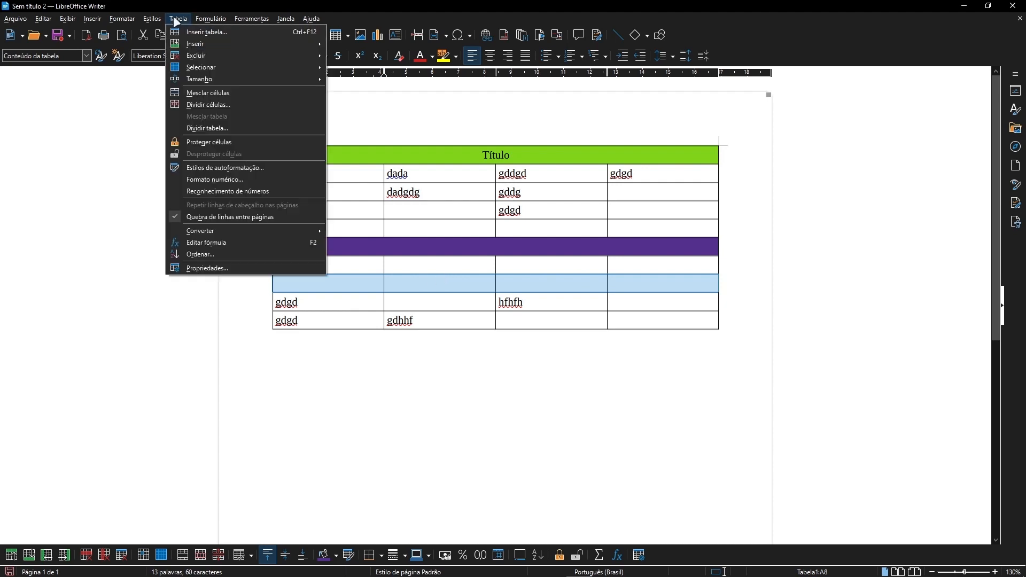
pyautogui.moveTo(230, 83)
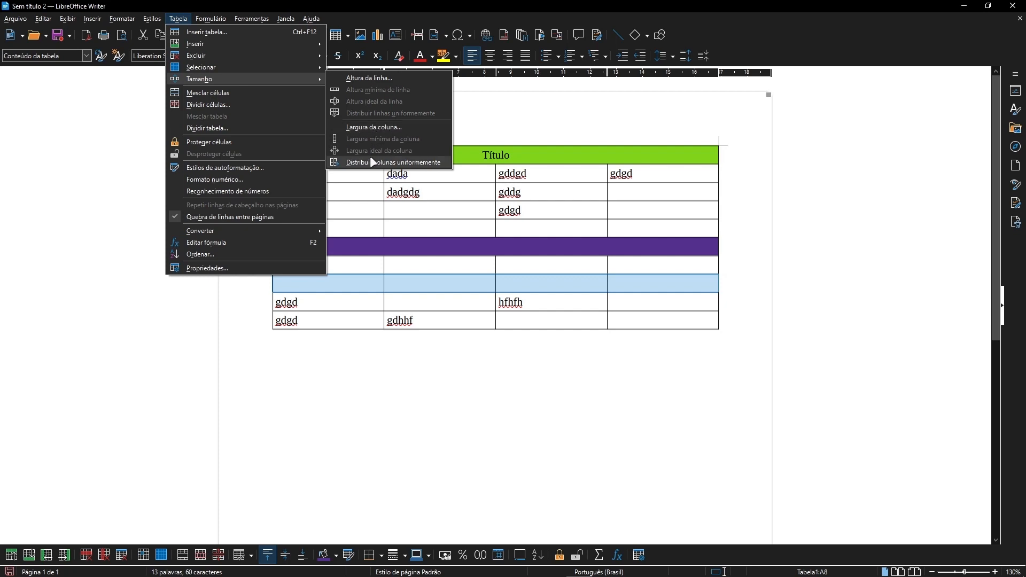
pyautogui.click(374, 78)
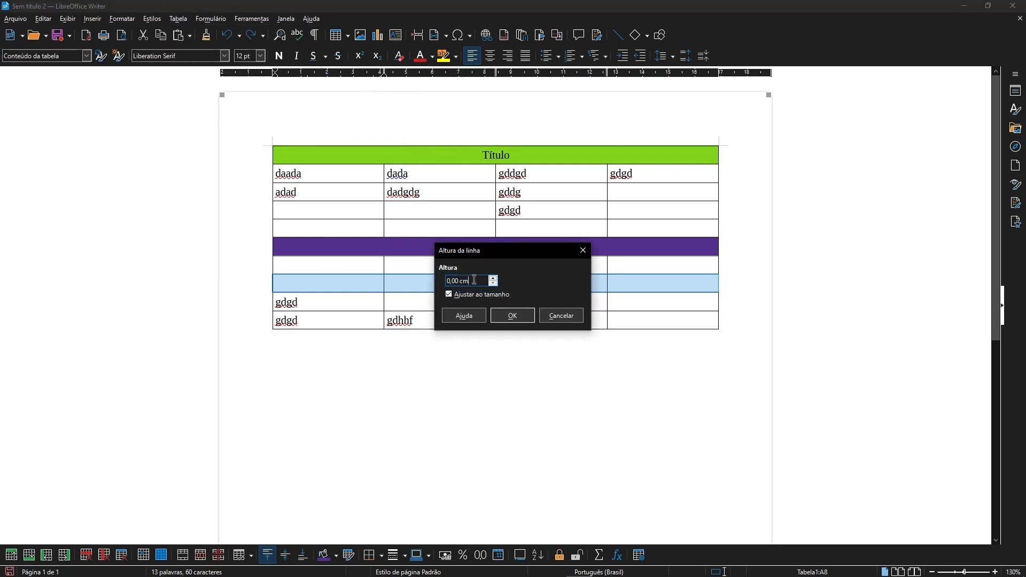
pyautogui.moveTo(474, 280); pyautogui.dragTo(426, 287)
pyautogui.write('2')
pyautogui.press('Return')
pyautogui.click(517, 389)
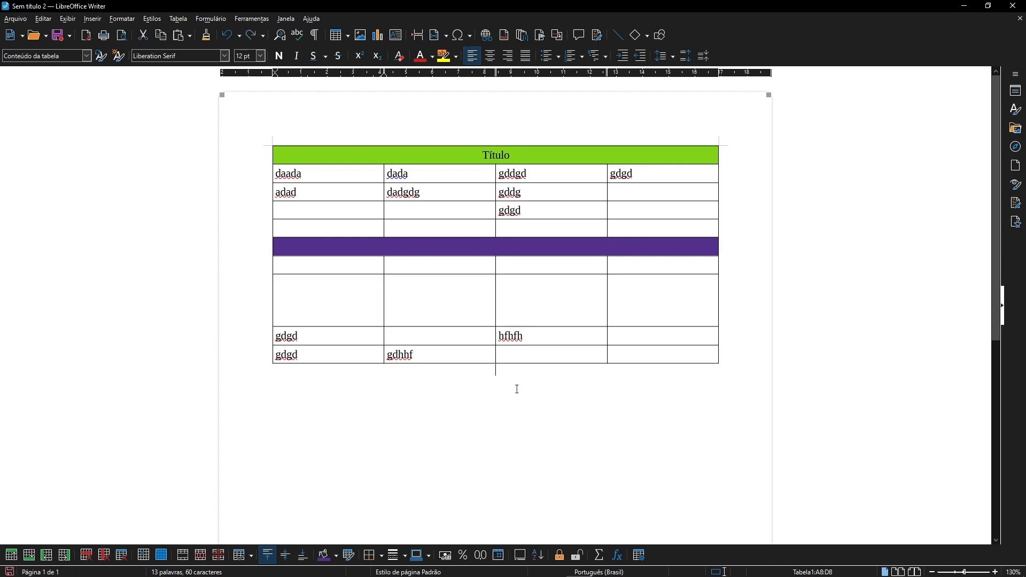
# Fill the four cells of the tall eighth row with fafsfs, fassfa, fsafsf and fas.
pyautogui.click(345, 299)
pyautogui.write('fafsfs')
pyautogui.click(453, 318)
pyautogui.write('fassfa')
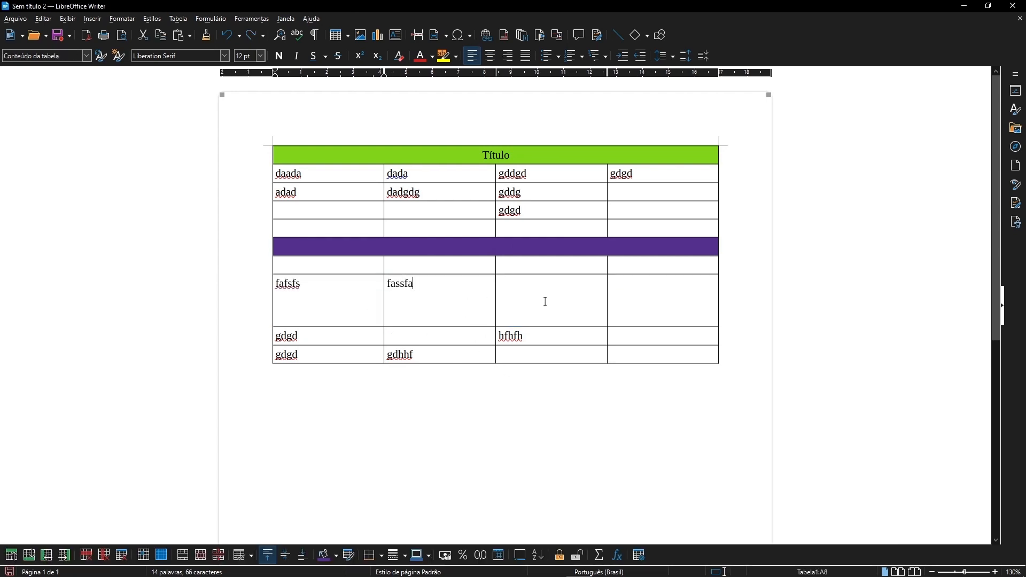
pyautogui.click(545, 301)
pyautogui.write('fsafsf')
pyautogui.click(637, 297)
pyautogui.write('fas')
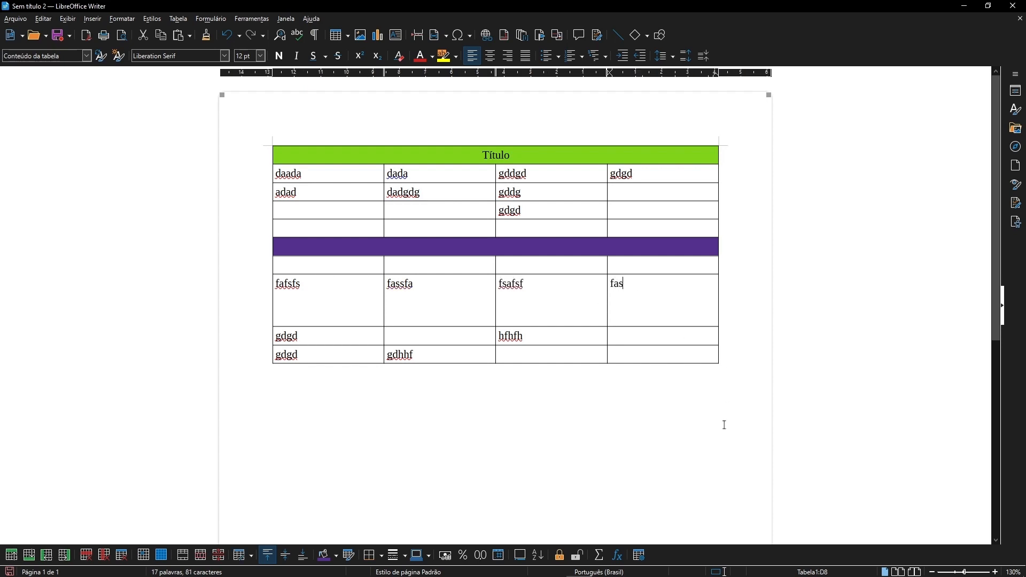
# Center the text of the four rows beneath the purple row horizontally and vertically.
pyautogui.moveTo(264, 264); pyautogui.dragTo(342, 279)
pyautogui.click(261, 267)
pyautogui.moveTo(266, 262); pyautogui.dragTo(691, 355)
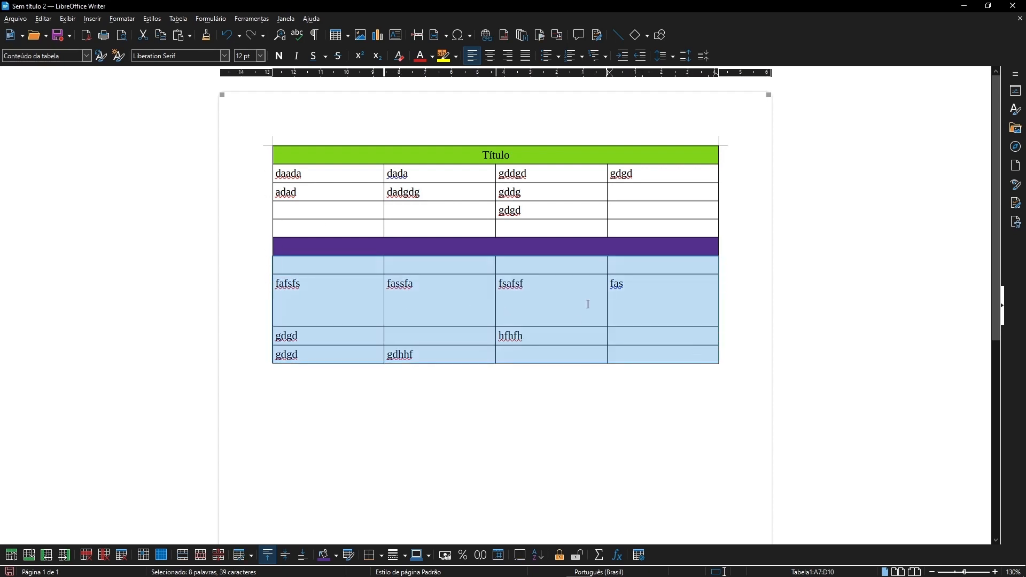
pyautogui.click(490, 55)
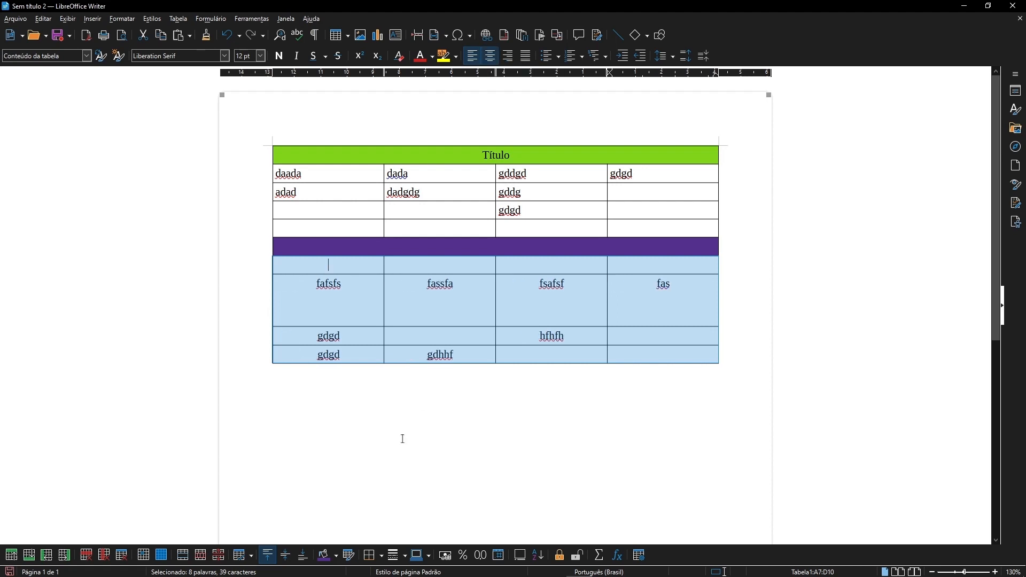
pyautogui.click(285, 555)
pyautogui.click(424, 431)
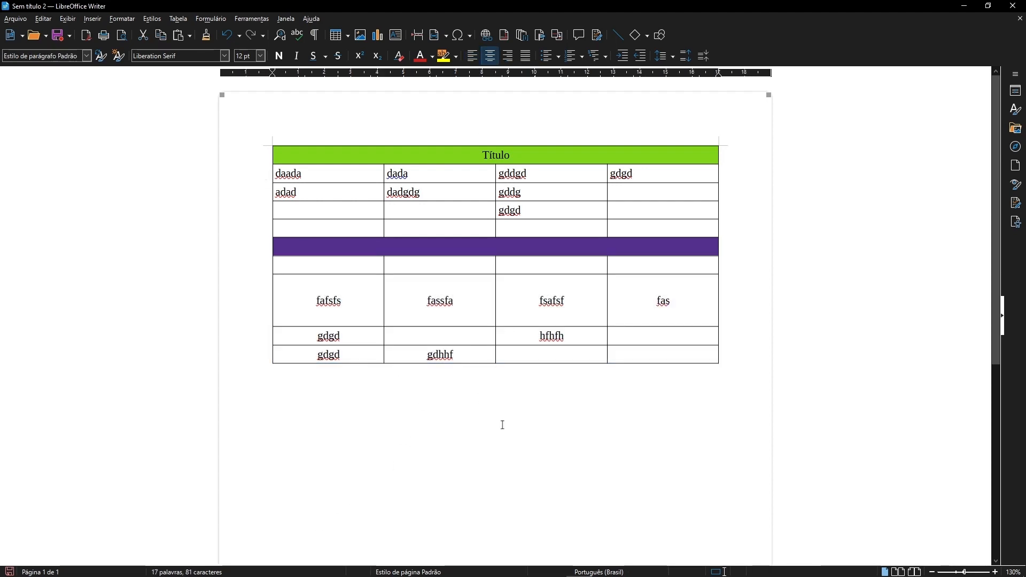
# Center the text of the entire table horizontally.
pyautogui.hotkey('ctrl', 'a')
pyautogui.click(490, 55)
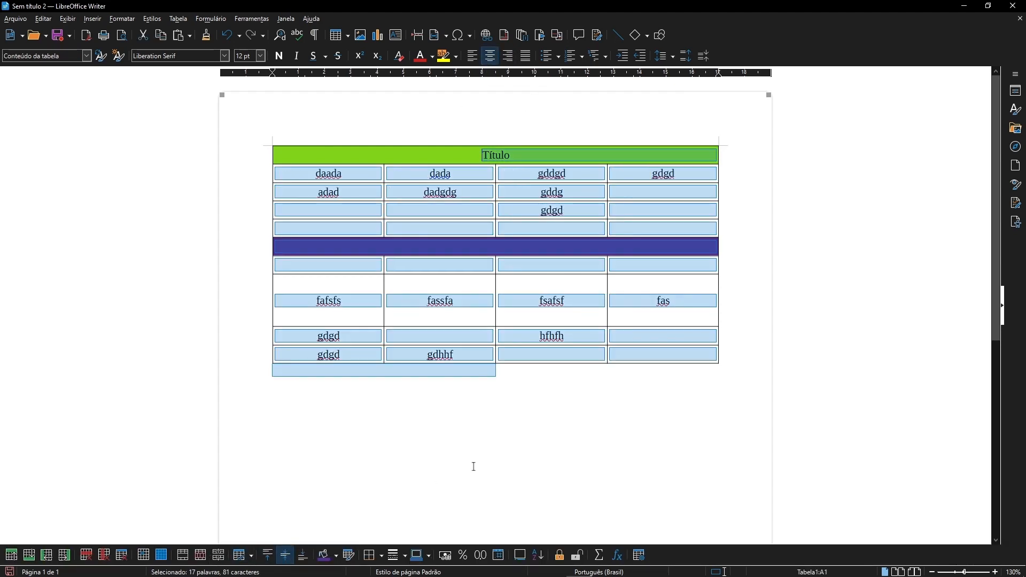
pyautogui.click(527, 447)
# Apply a dashed border style to the empty fifth row above the purple row.
pyautogui.click(268, 228)
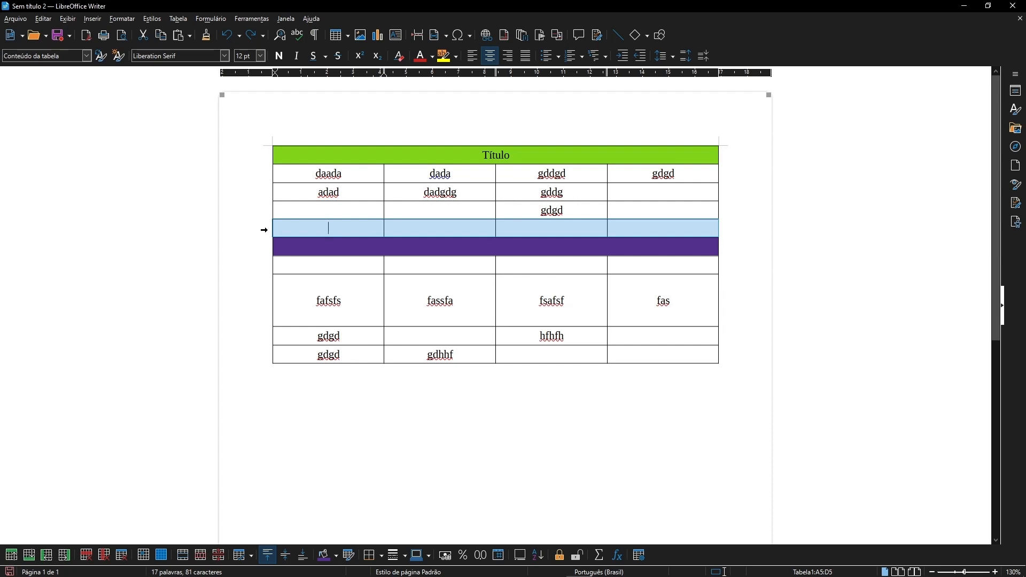
pyautogui.click(383, 557)
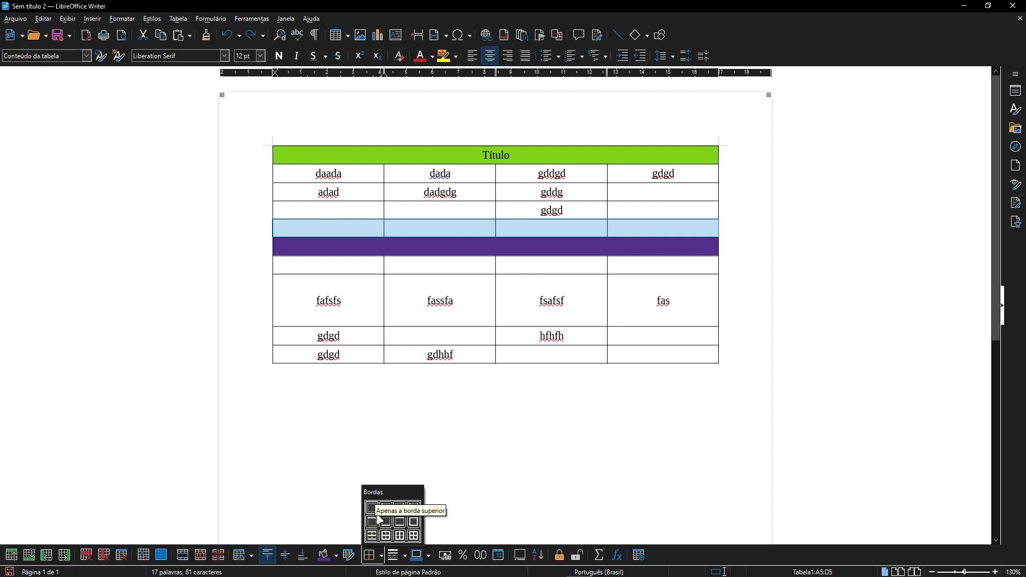
pyautogui.click(408, 558)
pyautogui.click(406, 556)
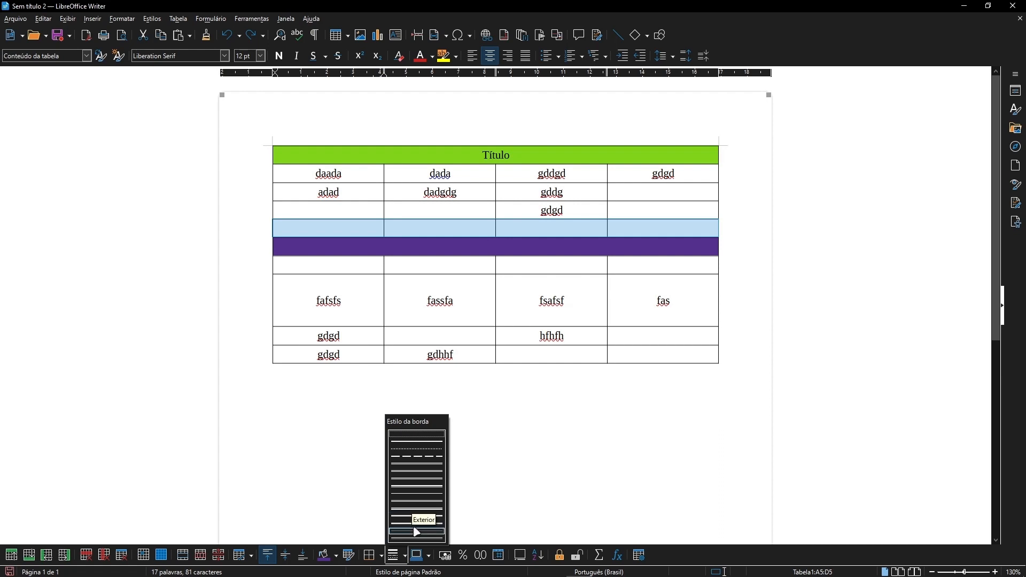
pyautogui.click(411, 459)
pyautogui.click(382, 425)
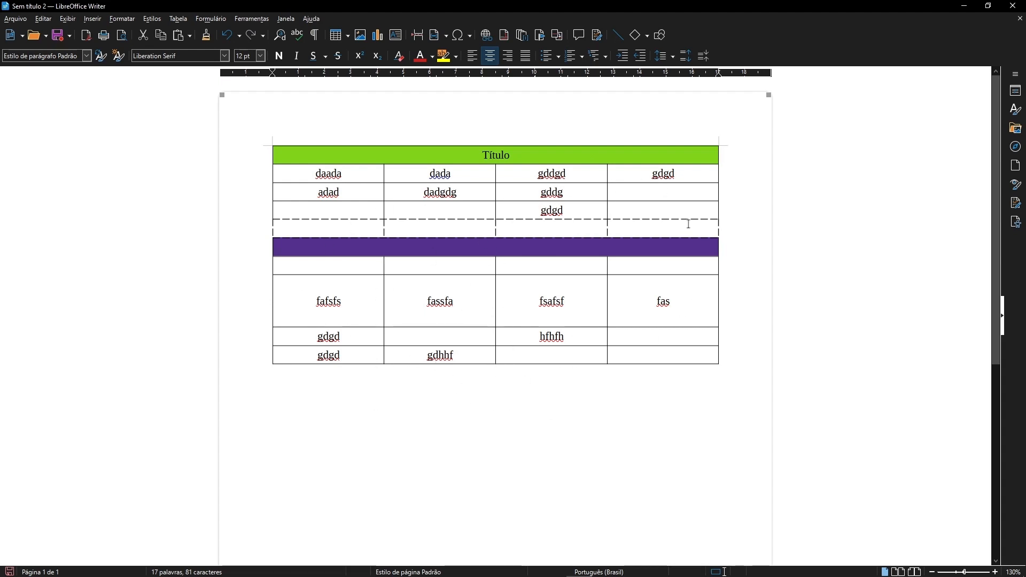
# Switch to the Sem título 1 document and review the paper formats offered in its page style.
pyautogui.hotkey('alt', 'Tab')
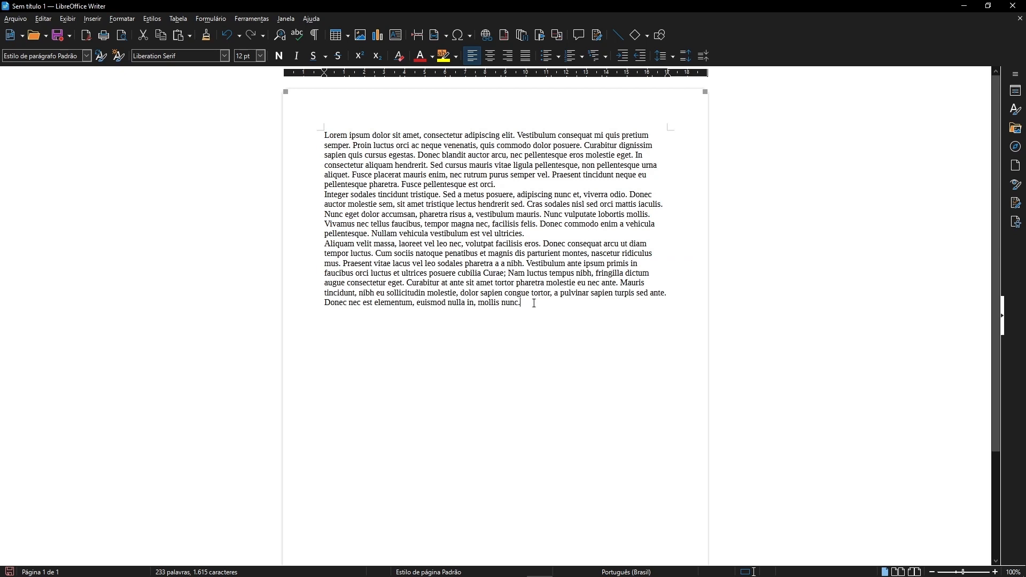
pyautogui.click(129, 21)
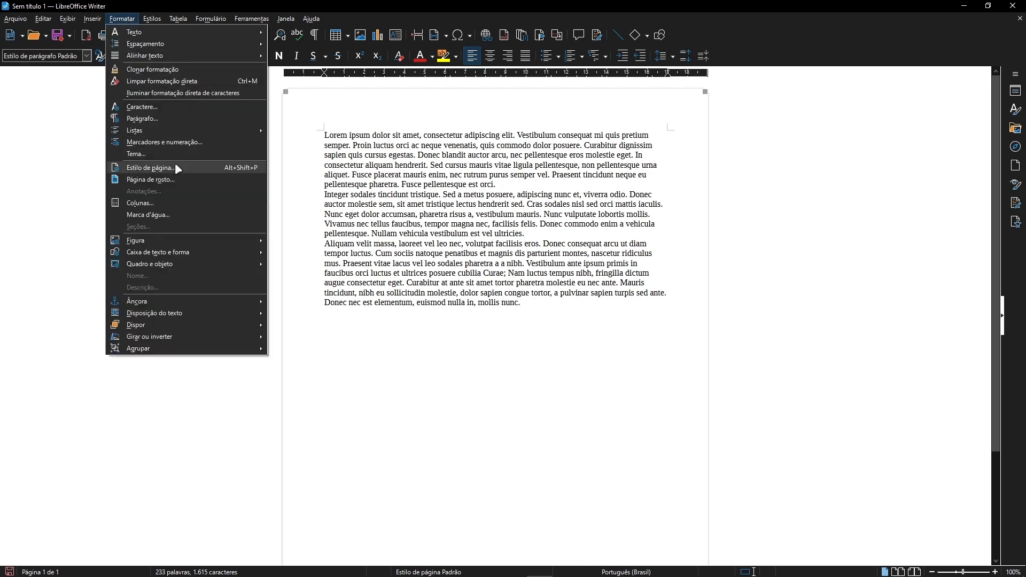
pyautogui.click(215, 169)
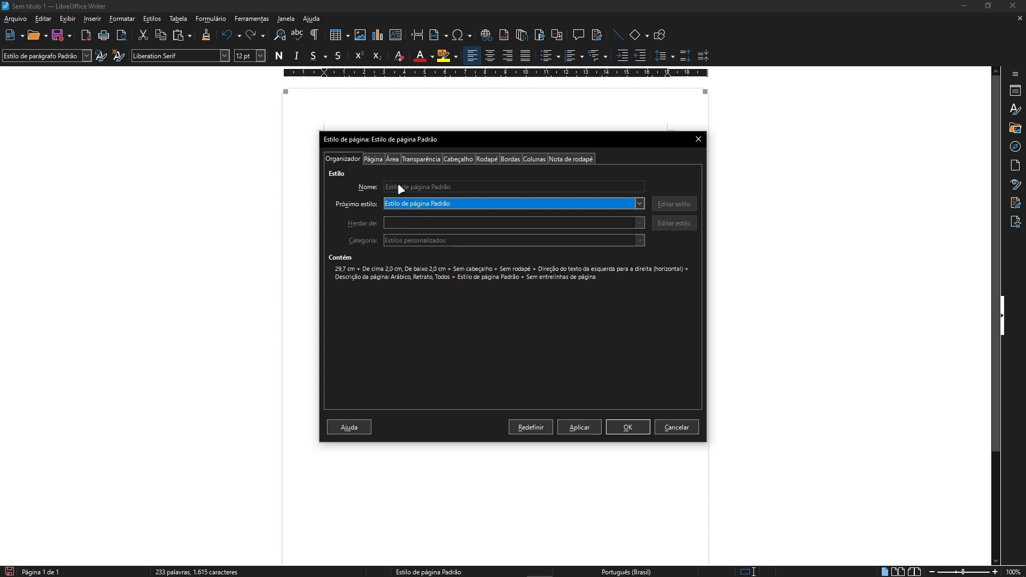
pyautogui.click(374, 159)
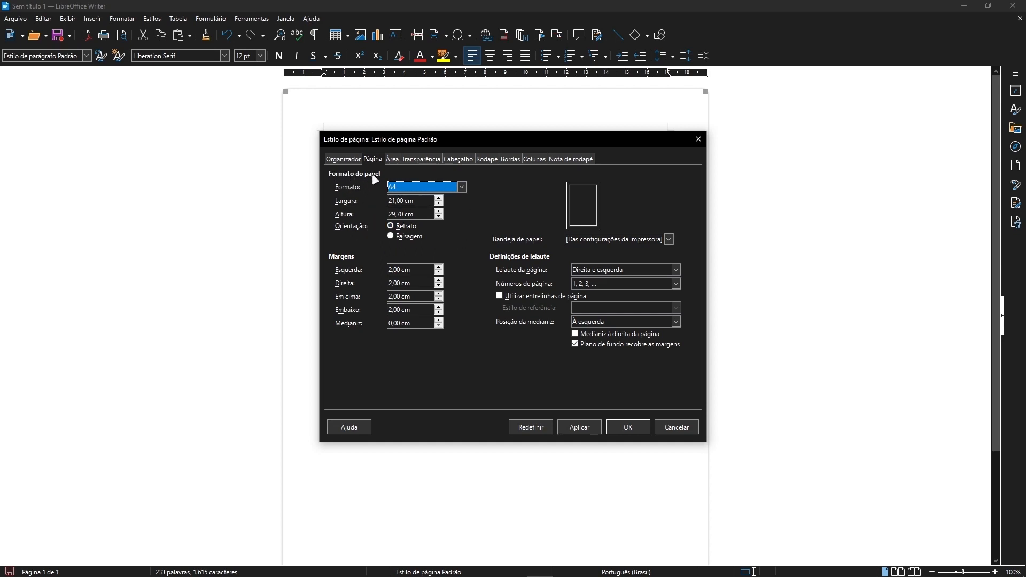
pyautogui.click(461, 187)
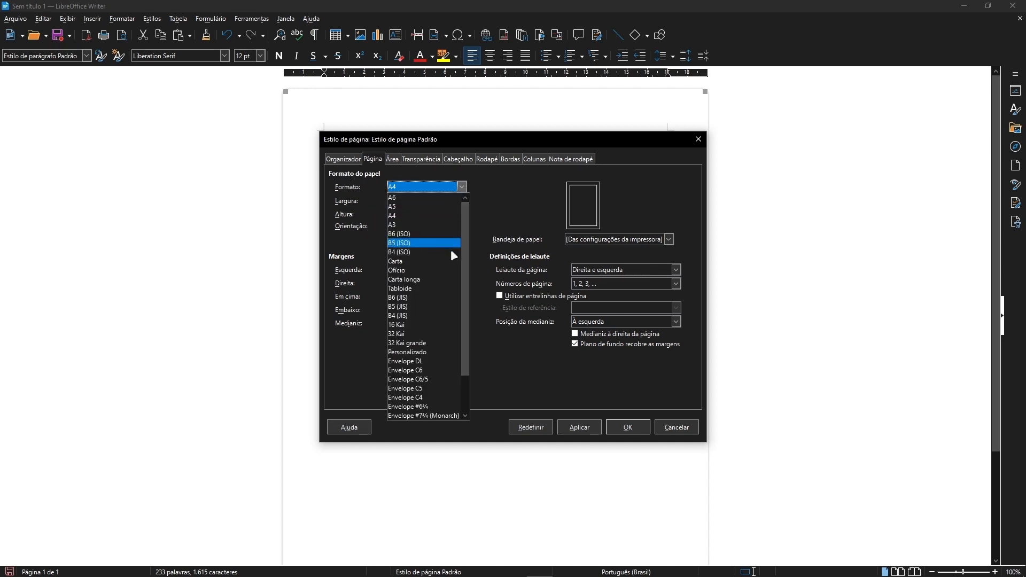
pyautogui.scroll(2, 422, 406)
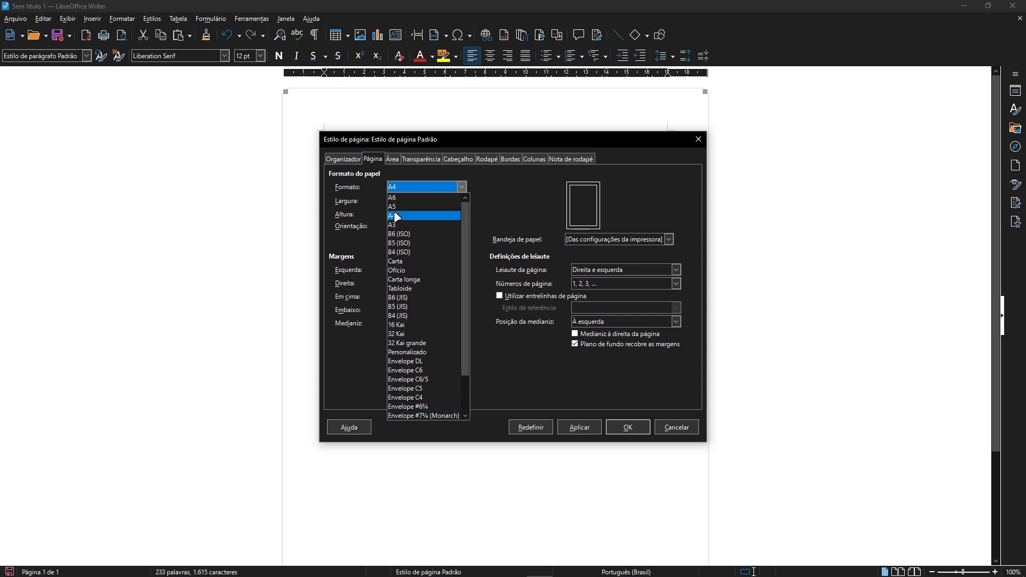
pyautogui.click(475, 184)
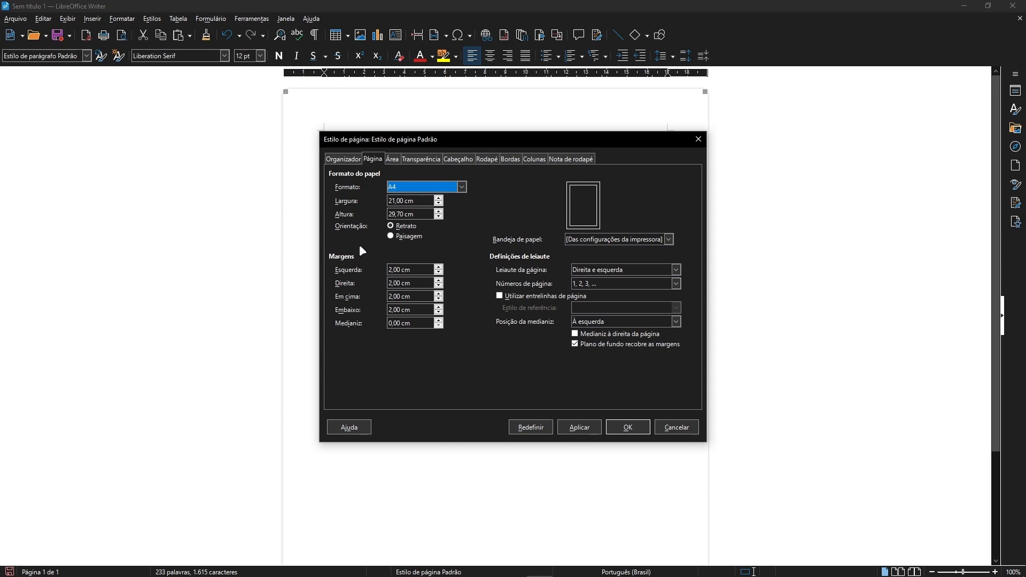
# Set the left, right, top and bottom page margins to 1 cm and apply the page style.
pyautogui.click(391, 269)
pyautogui.press('BackSpace')
pyautogui.write('1')
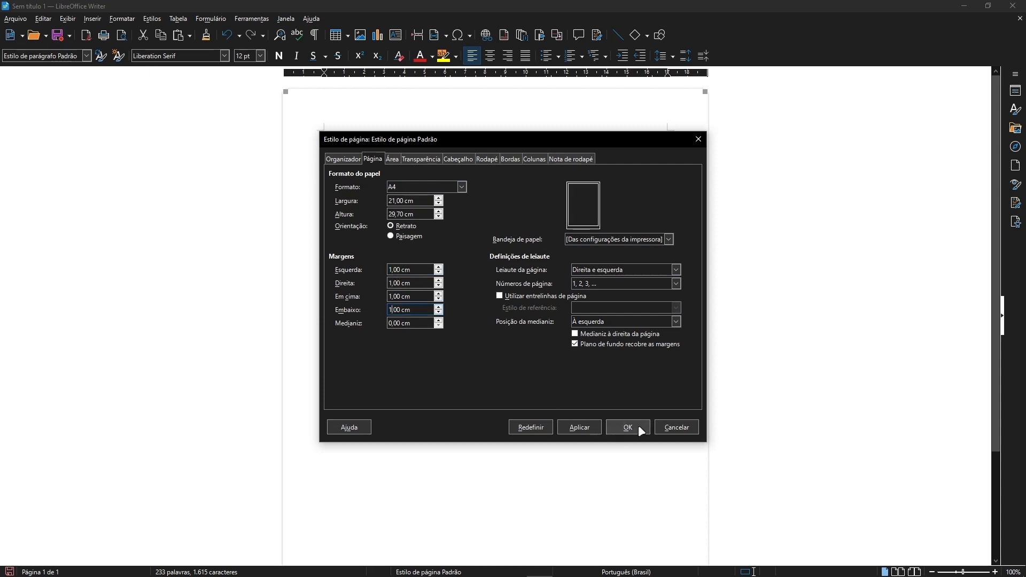
pyautogui.click(637, 425)
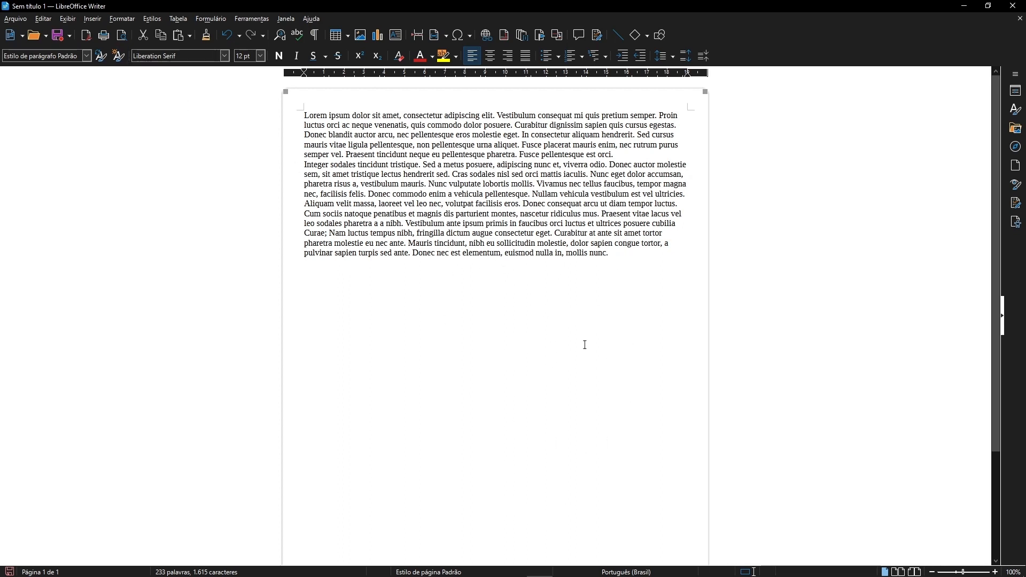
# Indent all of the document's text about 1.5 cm from the left margin.
pyautogui.hotkey('ctrl', 'a')
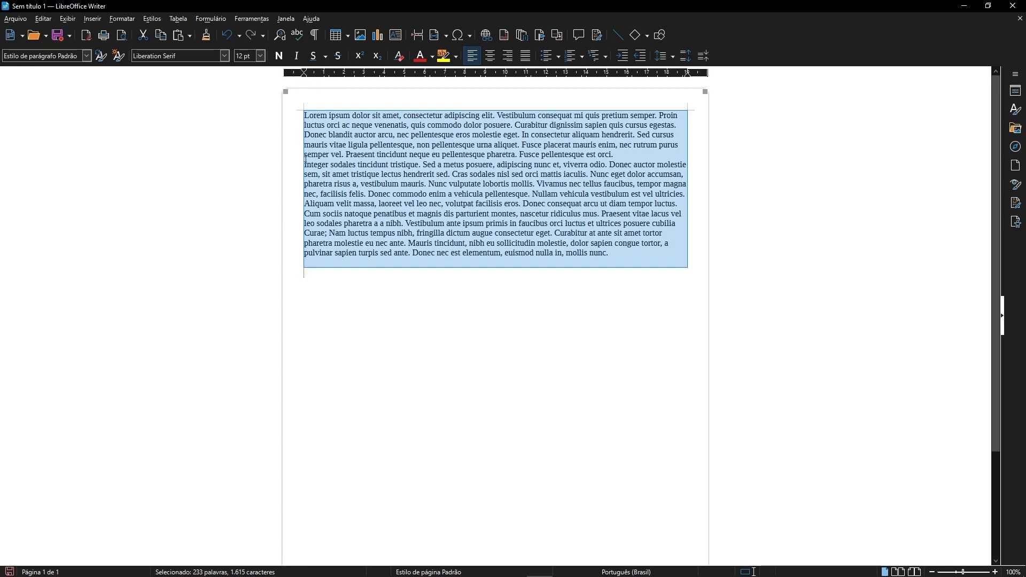
pyautogui.moveTo(305, 78); pyautogui.dragTo(335, 75)
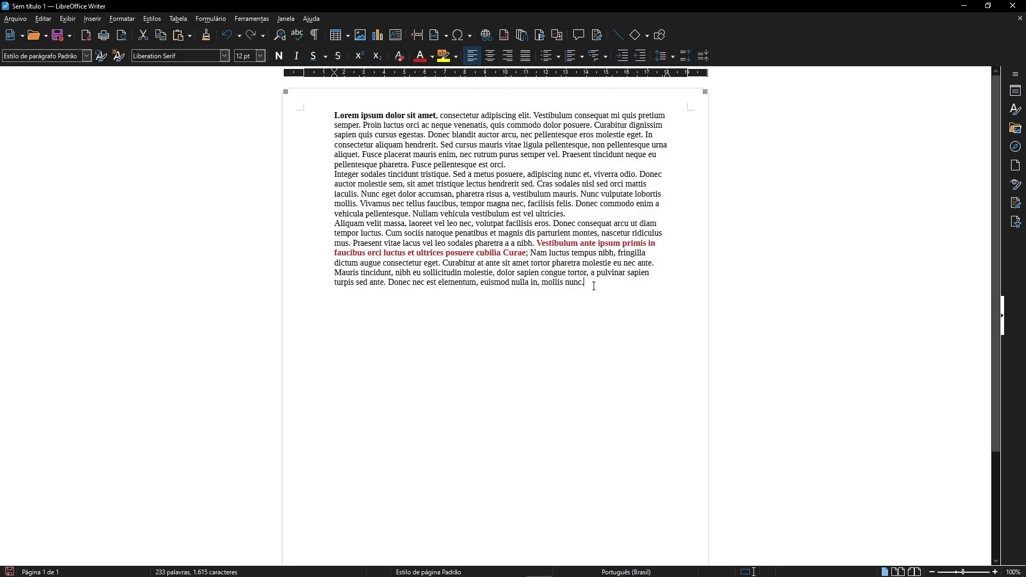
# Open the print settings and review the Writer-specific options and the available printers.
pyautogui.click(105, 36)
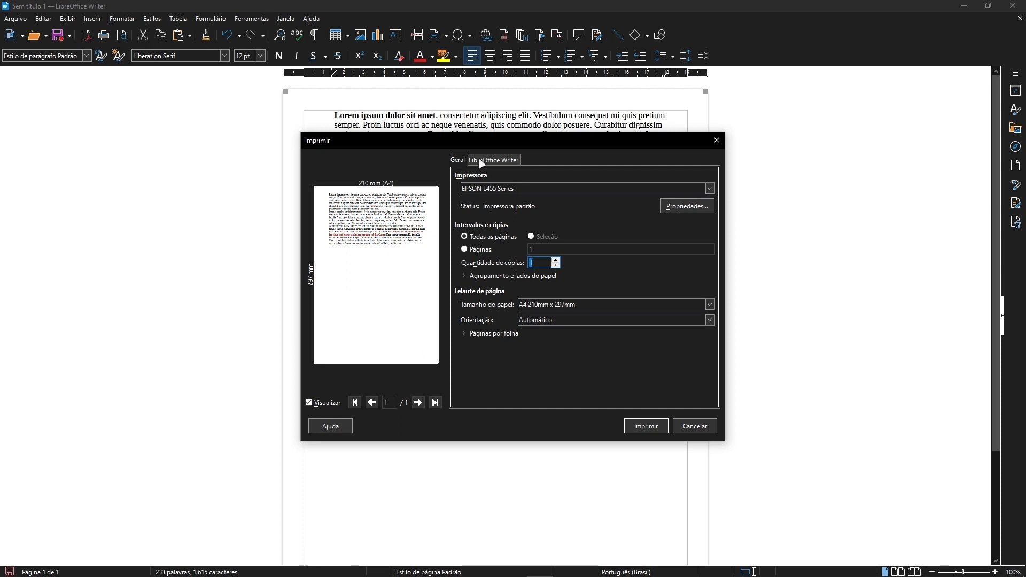
pyautogui.click(495, 161)
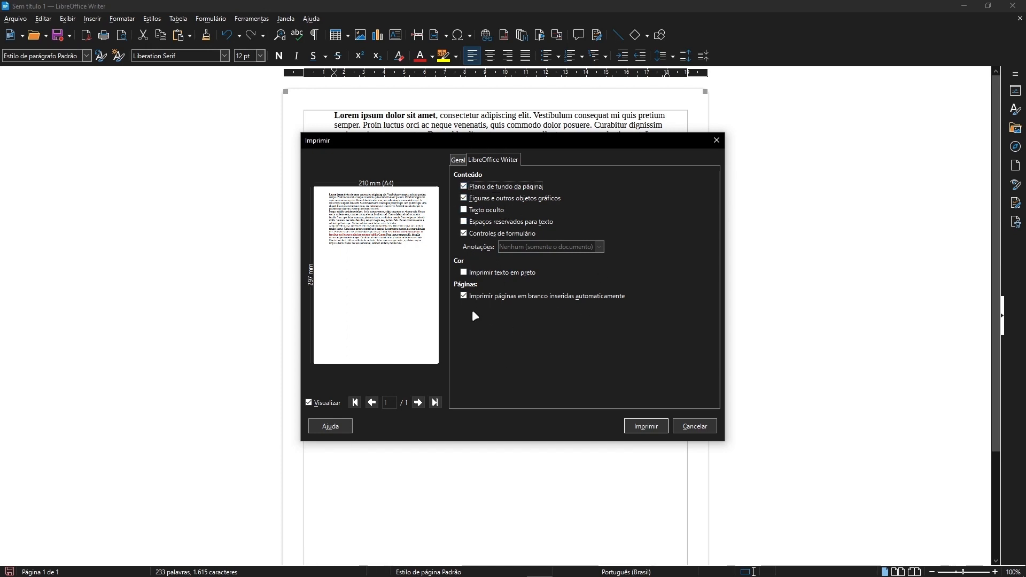
pyautogui.click(458, 159)
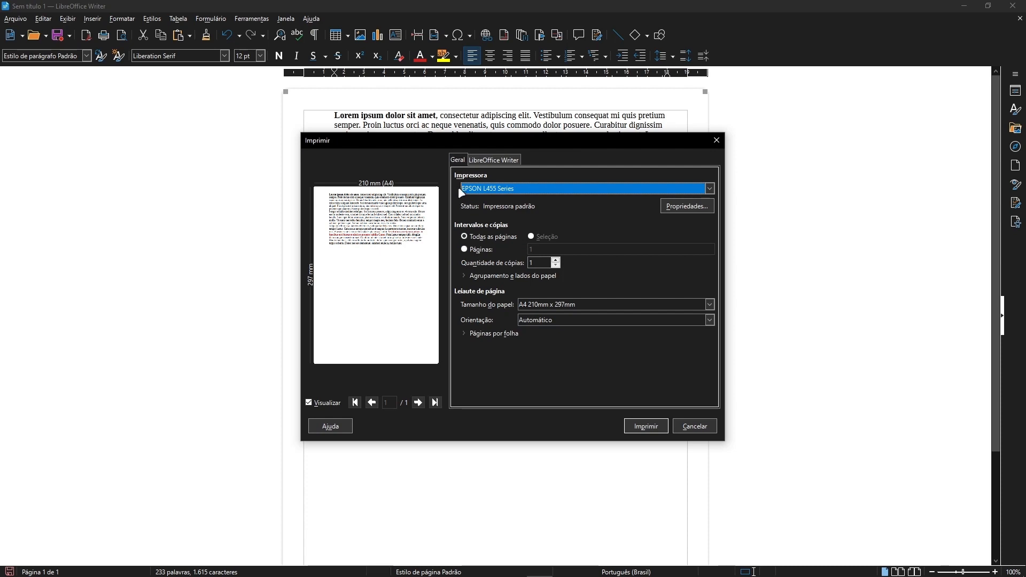
pyautogui.click(710, 188)
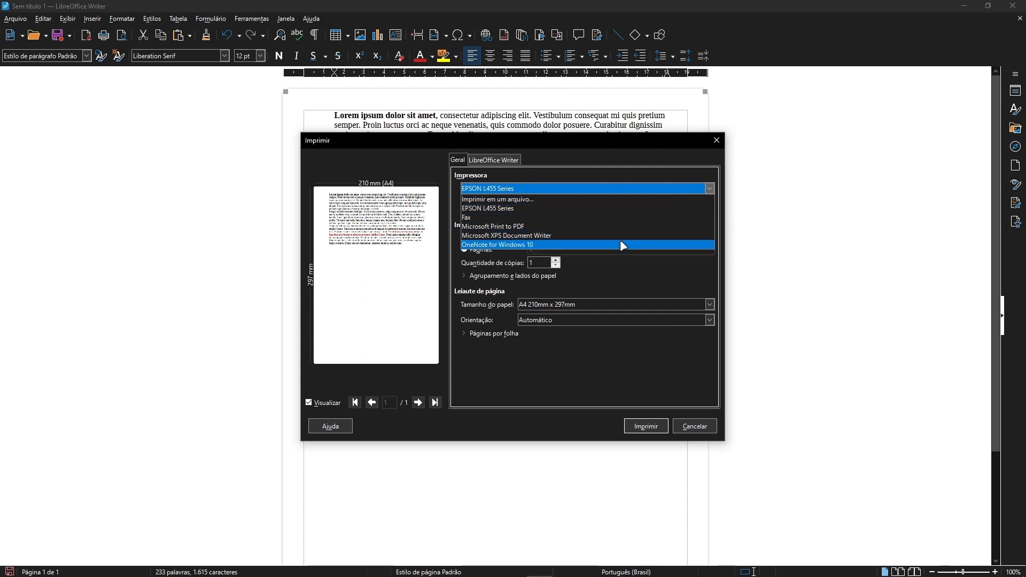
pyautogui.click(685, 208)
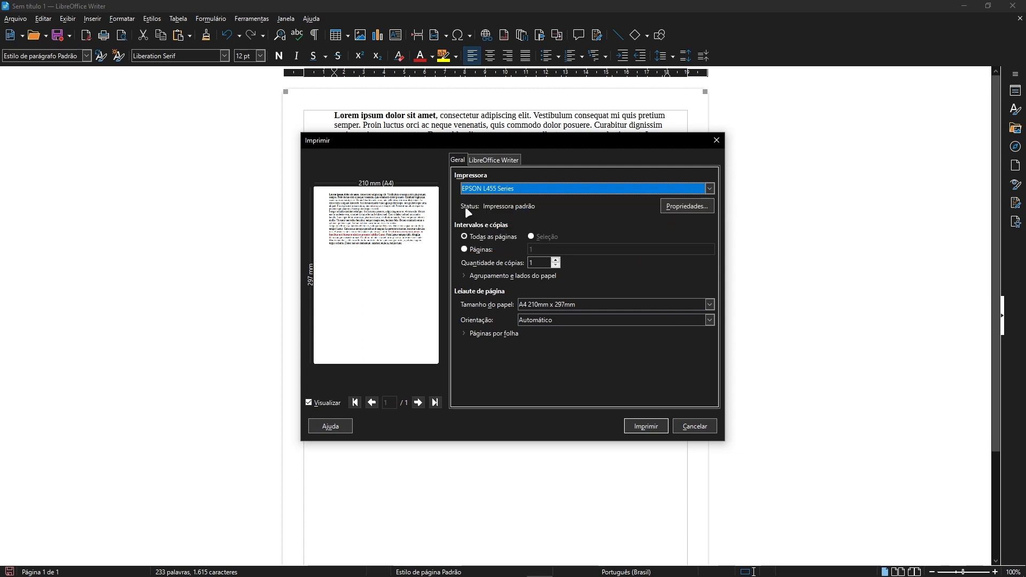
# Check the EPSON L455 Series properties, then expand the collation and paper-side options to review them.
pyautogui.click(694, 204)
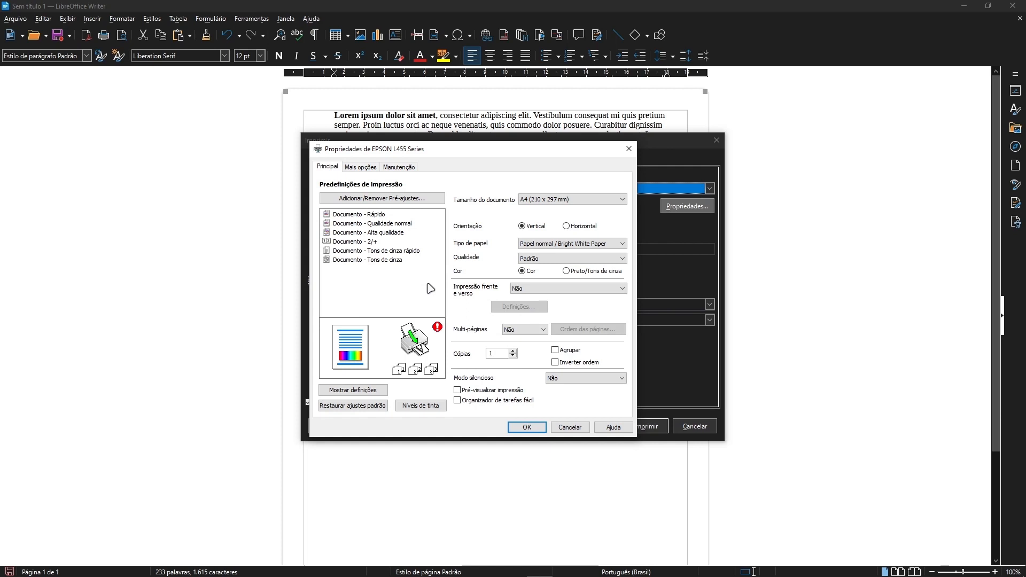
pyautogui.press('Escape')
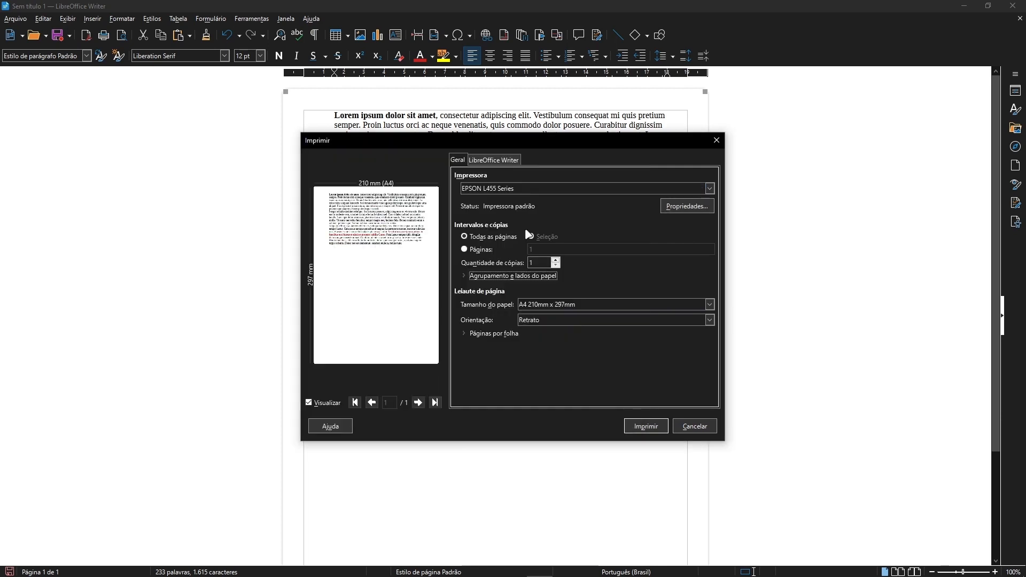
pyautogui.click(465, 276)
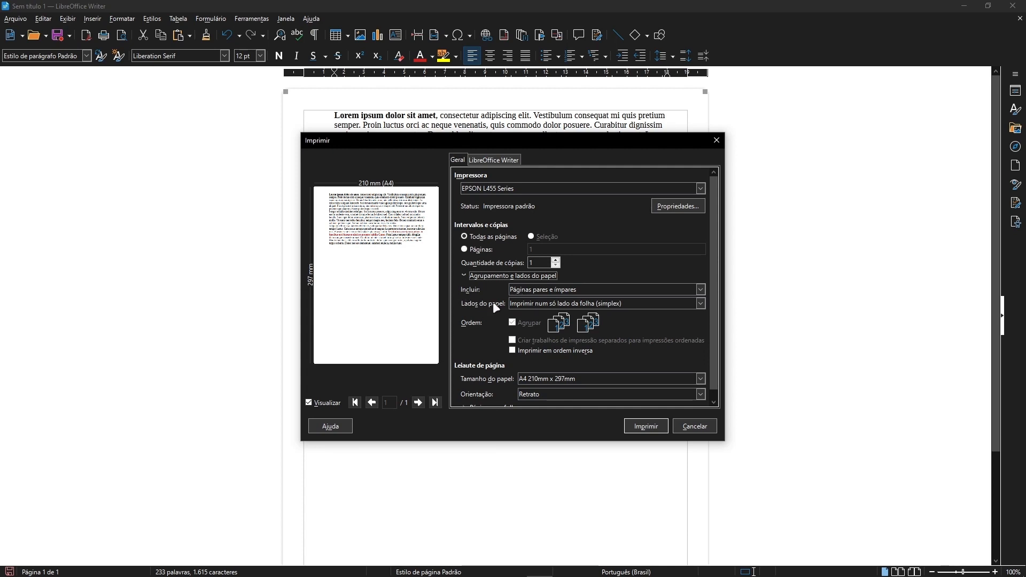
pyautogui.scroll(-1, 474, 342)
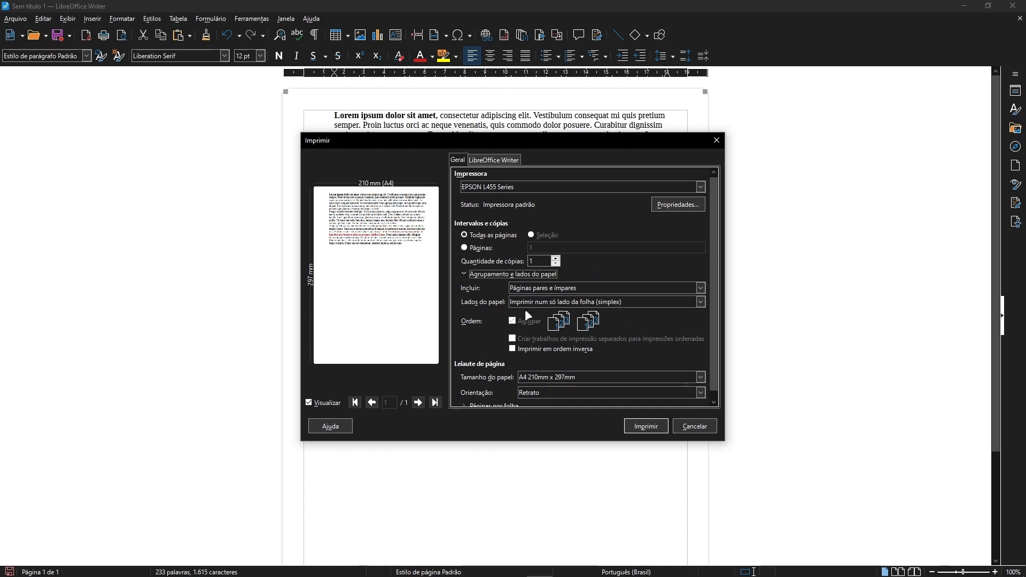
# Restrict the print range to specific pages, entering 1,5-10,25.
pyautogui.click(464, 248)
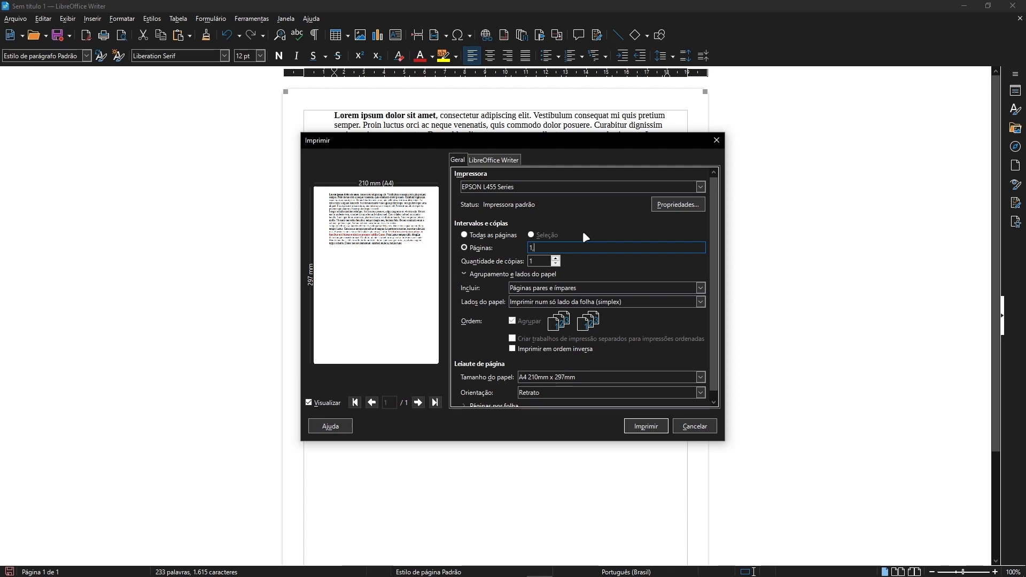
pyautogui.write('5')
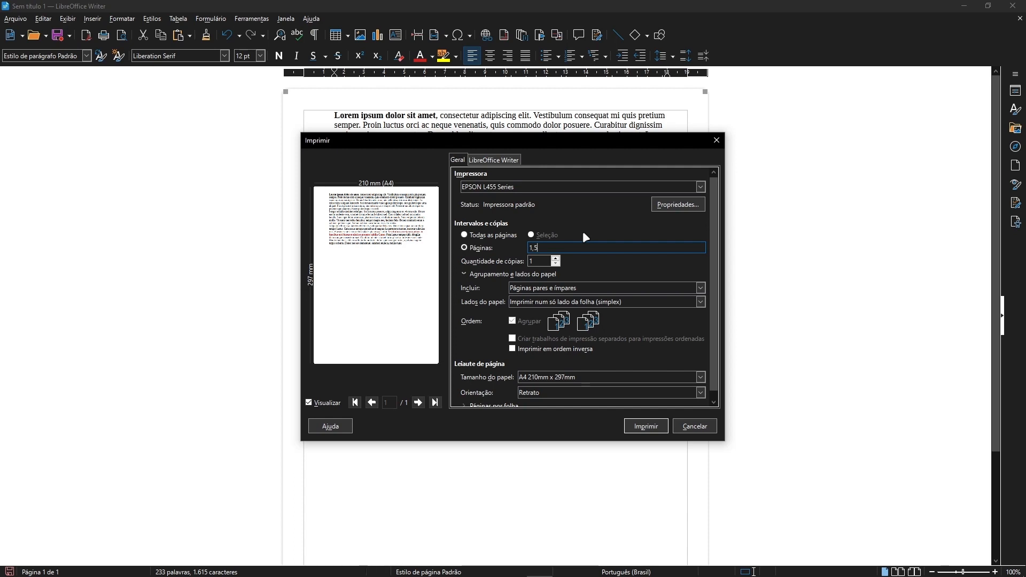
pyautogui.write('-10,25')
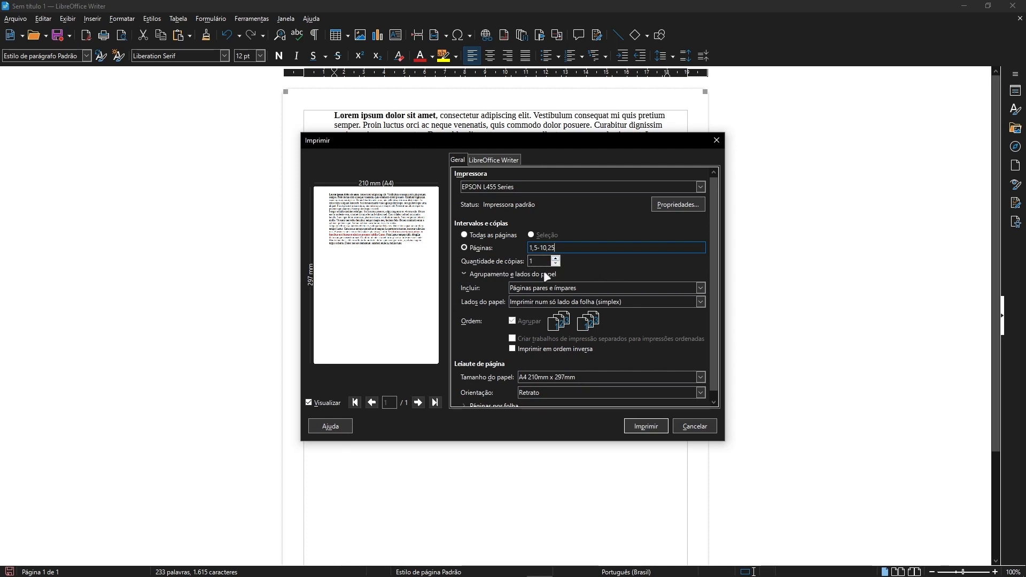
# Review the odd/even page inclusion, paper-side and print-order options, keeping even and odd pages with single-sided printing.
pyautogui.scroll(-1, 537, 258)
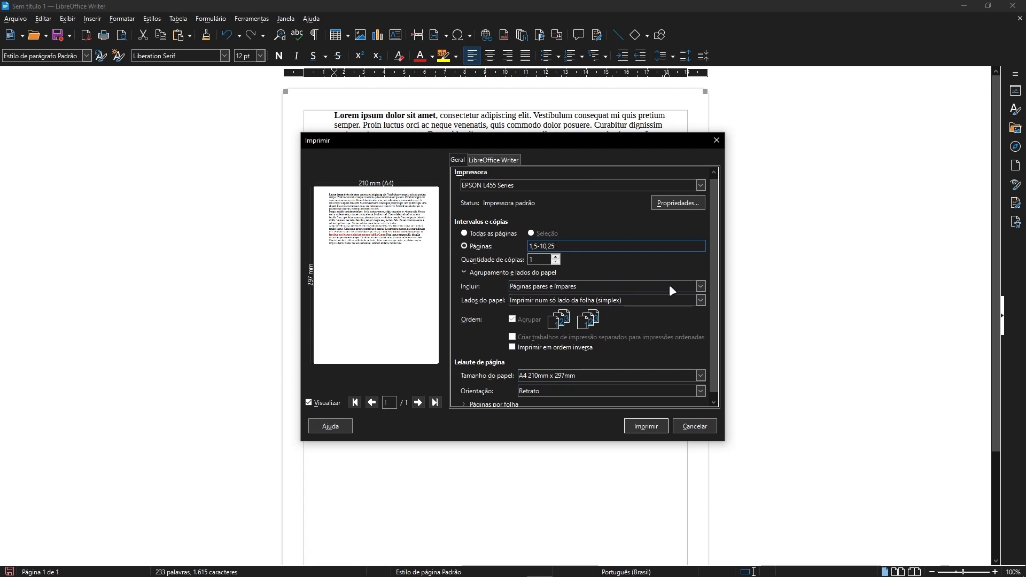
pyautogui.click(700, 286)
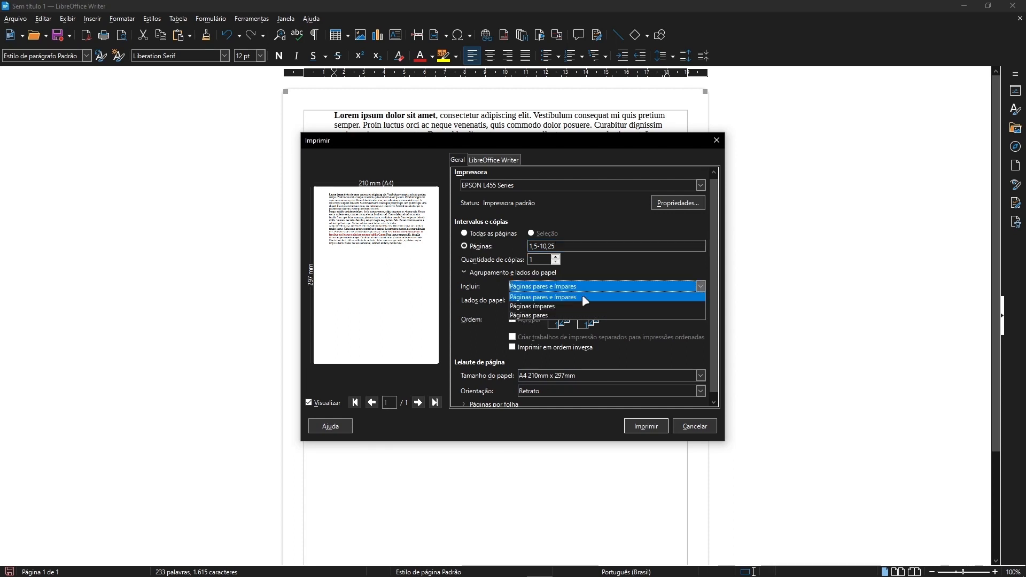
pyautogui.click(659, 289)
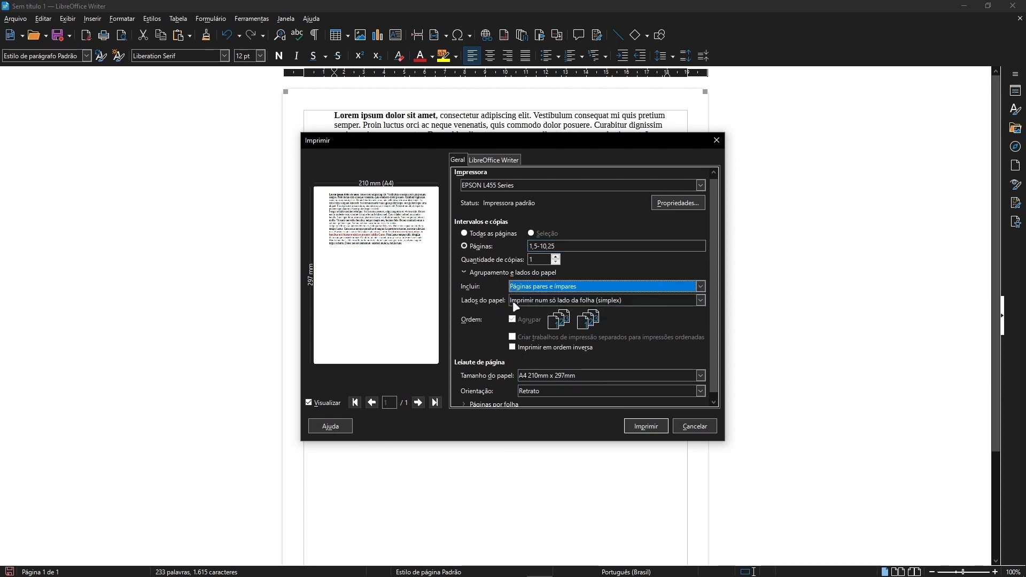
pyautogui.click(626, 301)
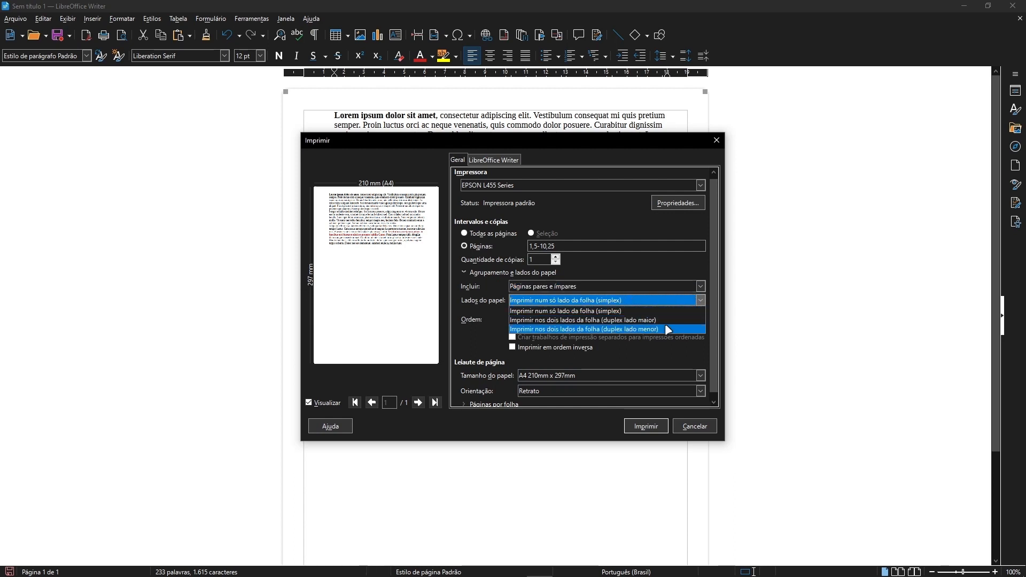
pyautogui.click(588, 311)
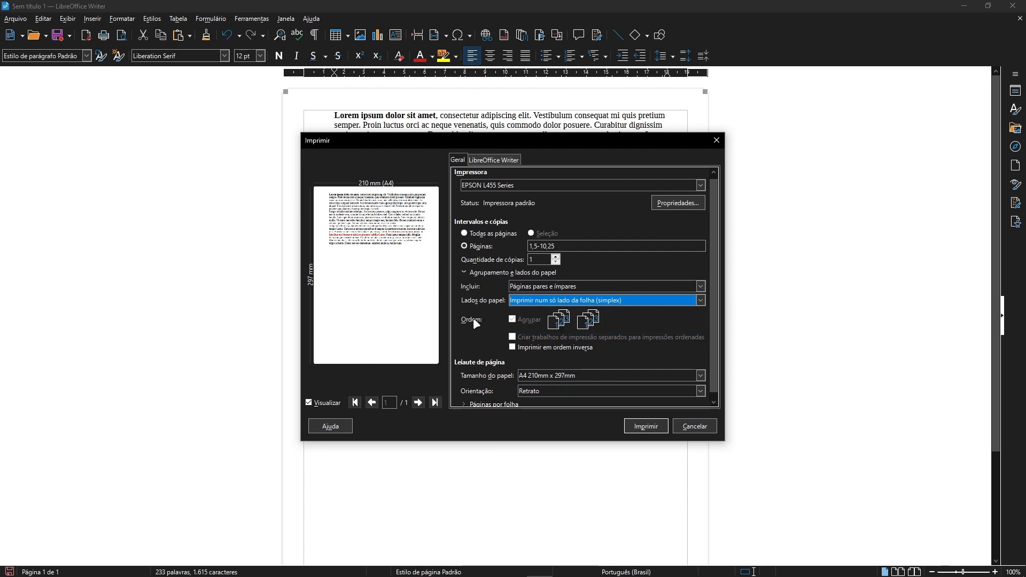
pyautogui.click(512, 348)
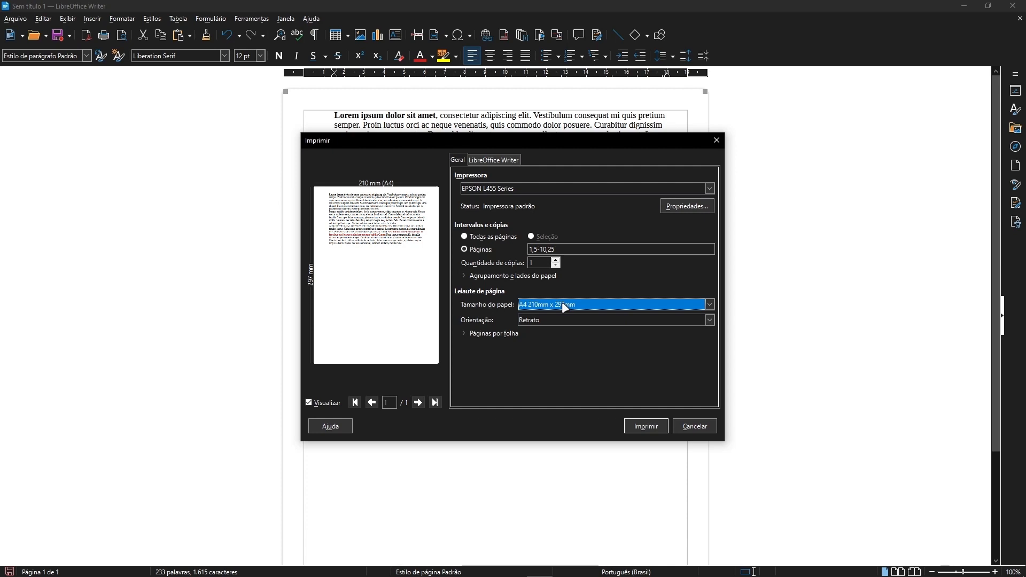
# Preview the document on 102mm x 181mm paper, then restore the paper size to A4 210mm x 297mm.
pyautogui.click(711, 305)
pyautogui.click(570, 377)
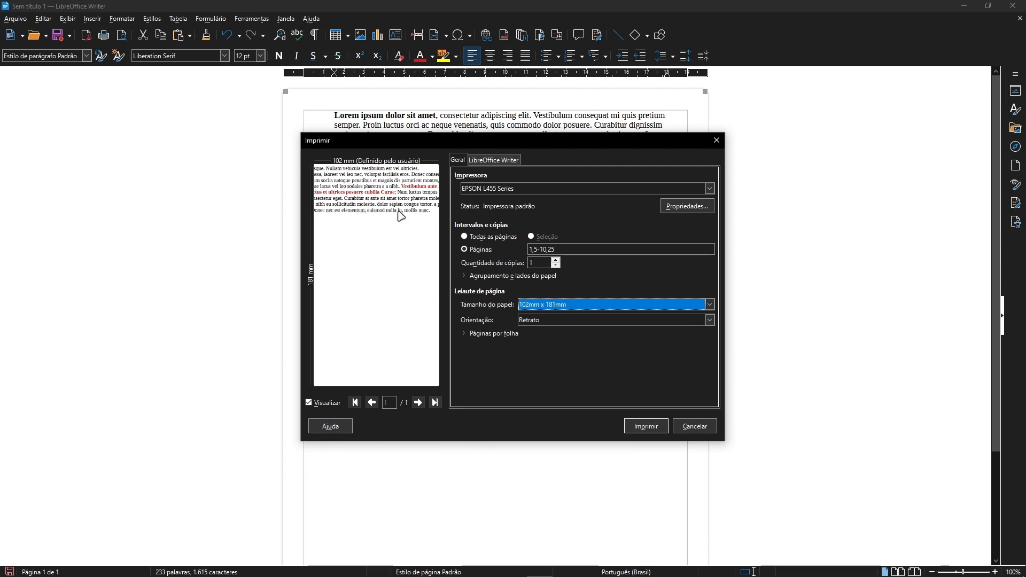
pyautogui.click(710, 304)
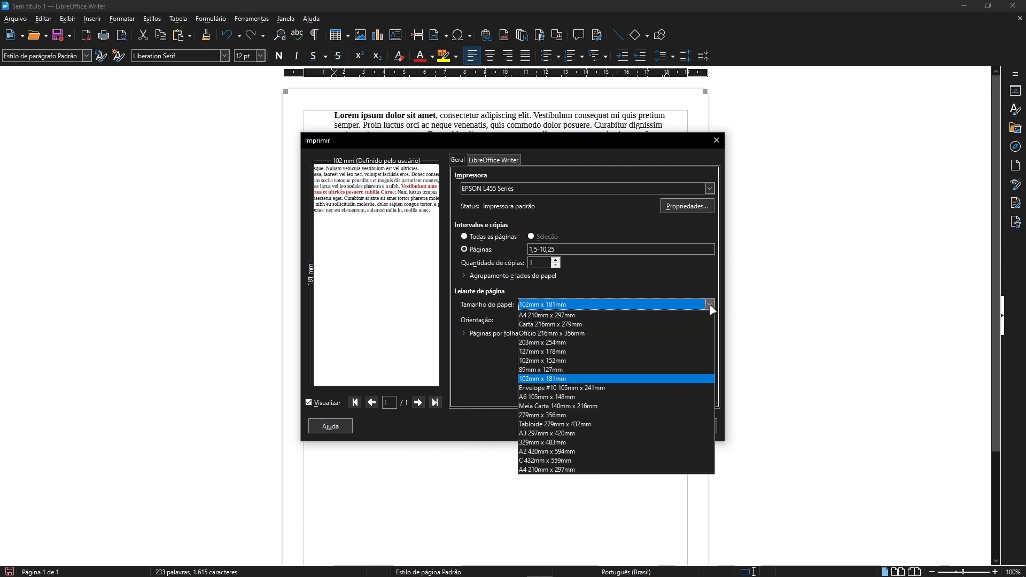
pyautogui.click(598, 315)
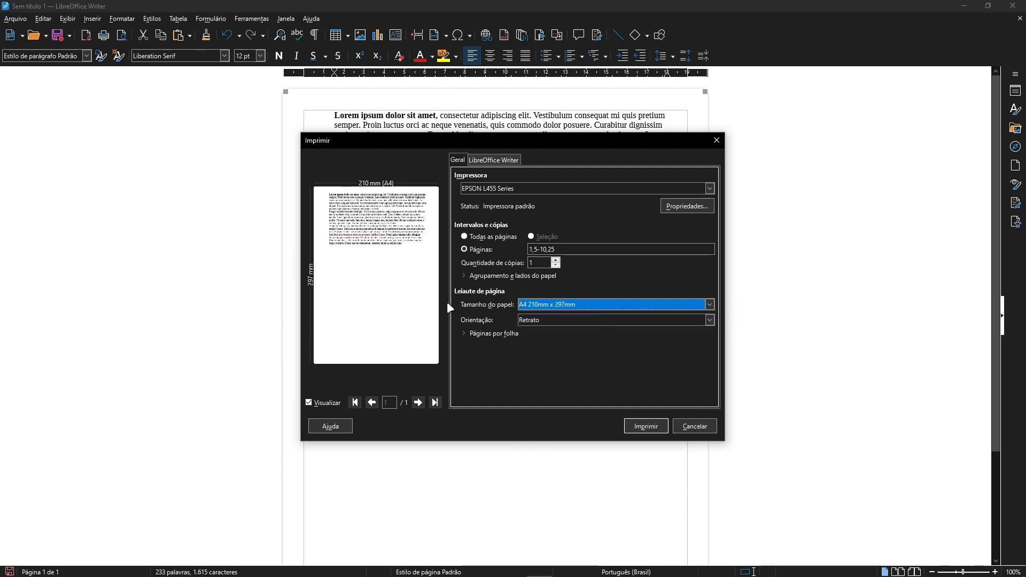
# Review the orientation choices and the pages-per-sheet count and order options, then collapse the pages-per-sheet section.
pyautogui.click(562, 319)
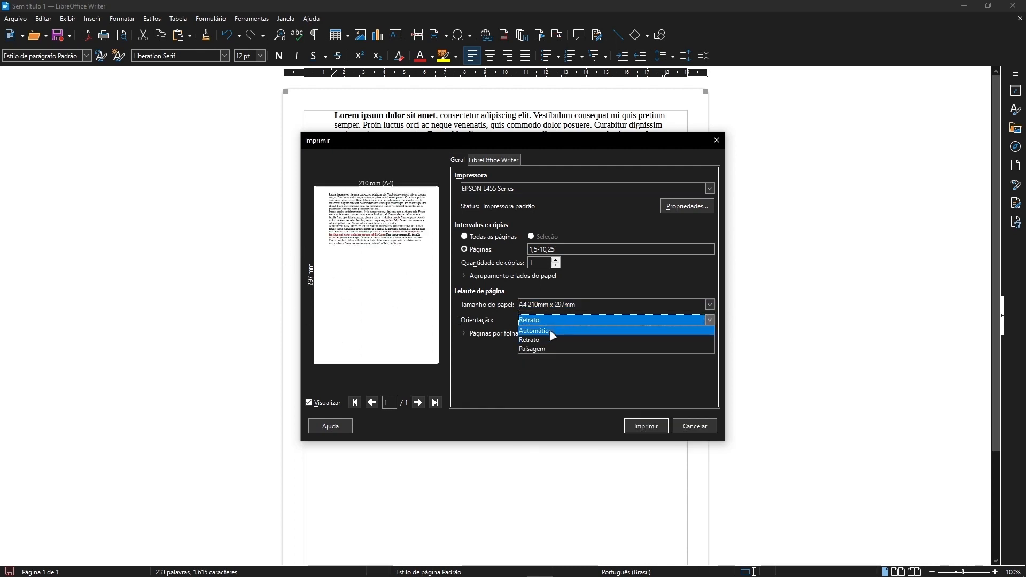
pyautogui.click(544, 347)
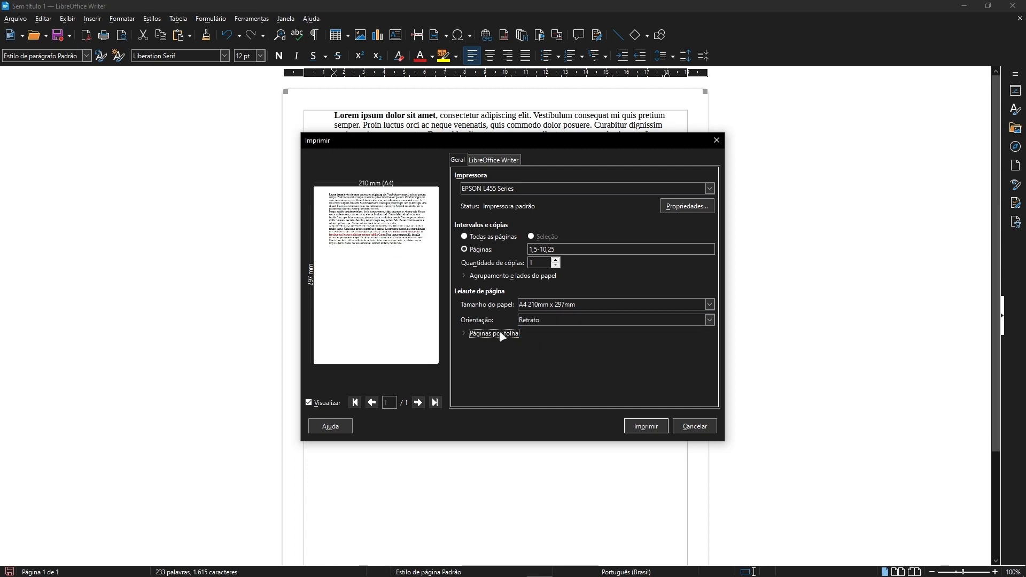
pyautogui.click(470, 332)
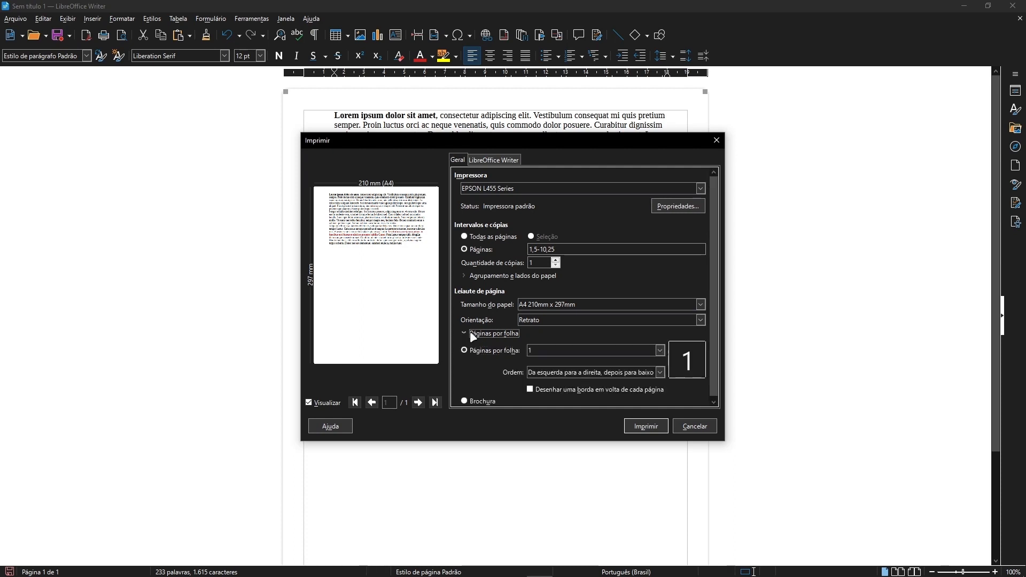
pyautogui.scroll(-1, 494, 366)
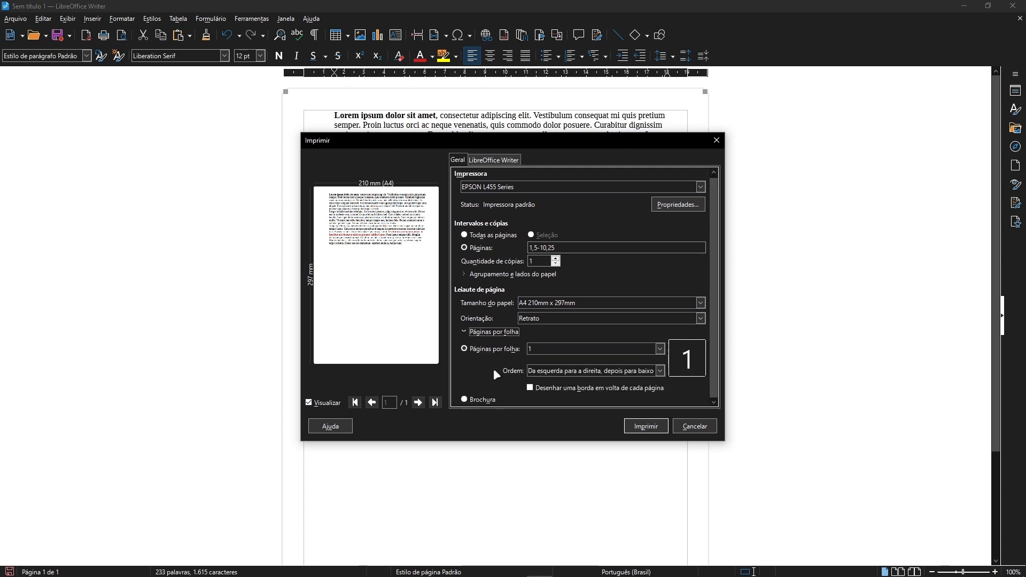
pyautogui.click(660, 349)
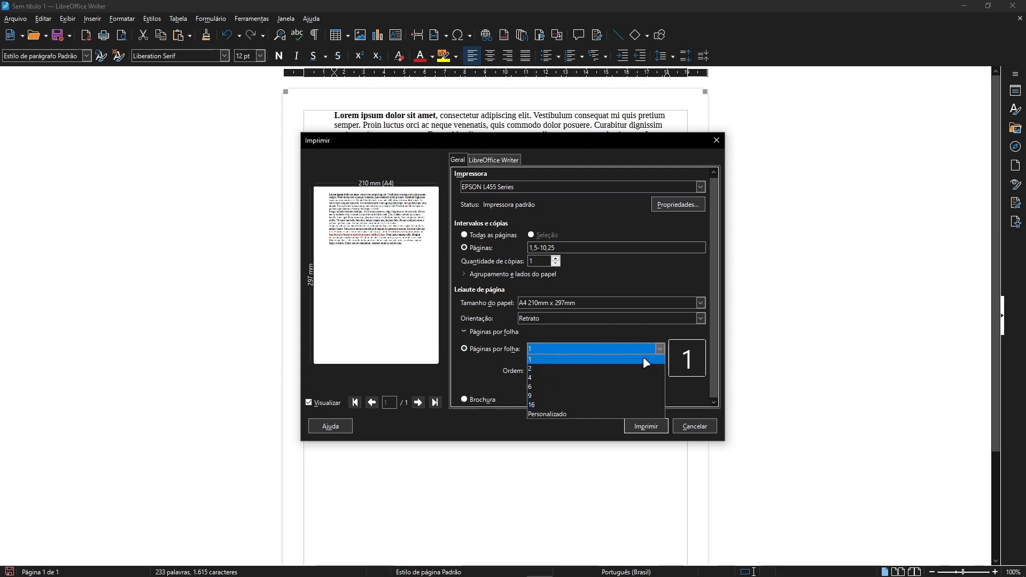
pyautogui.click(661, 349)
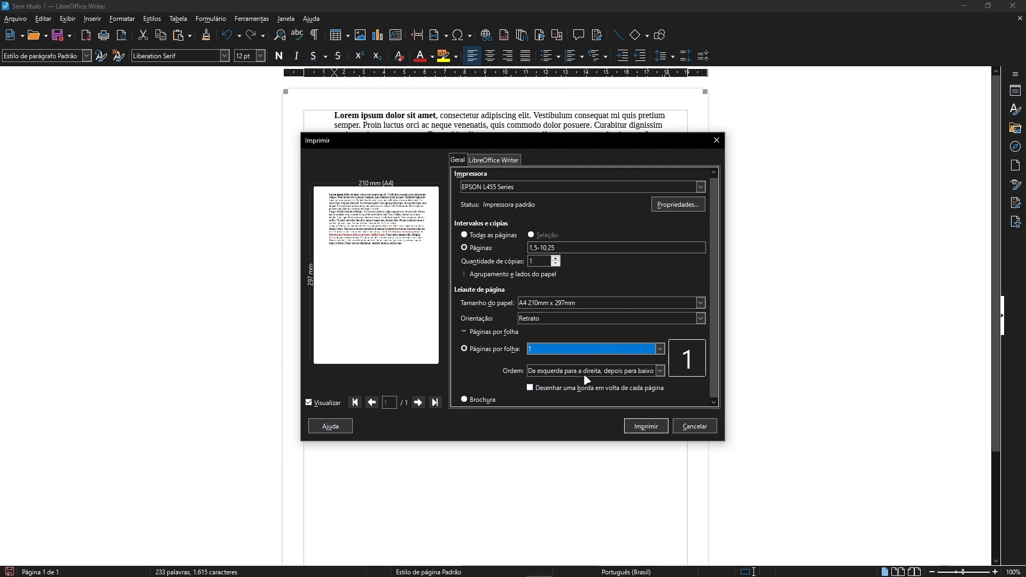
pyautogui.click(660, 369)
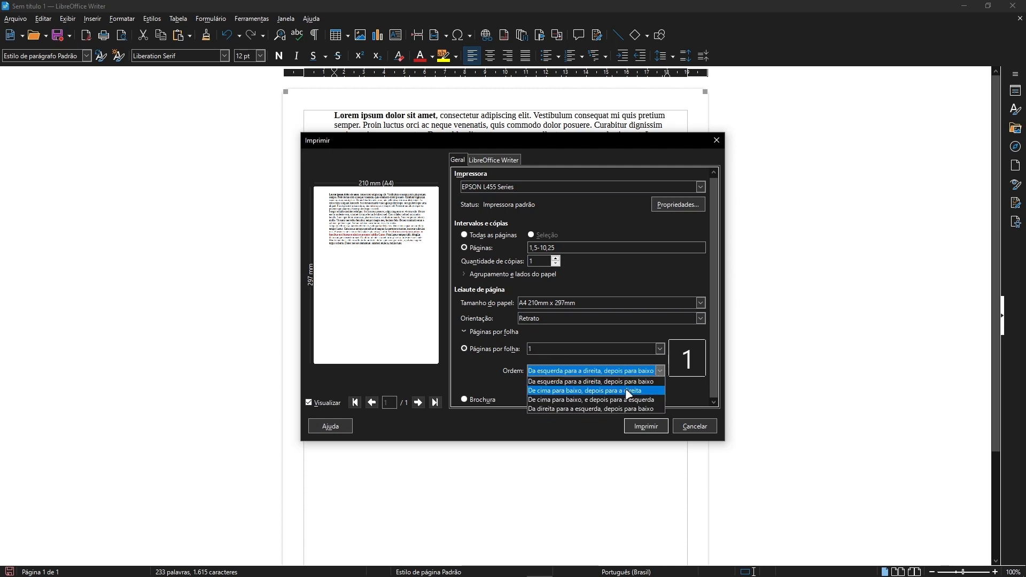
pyautogui.press('Escape')
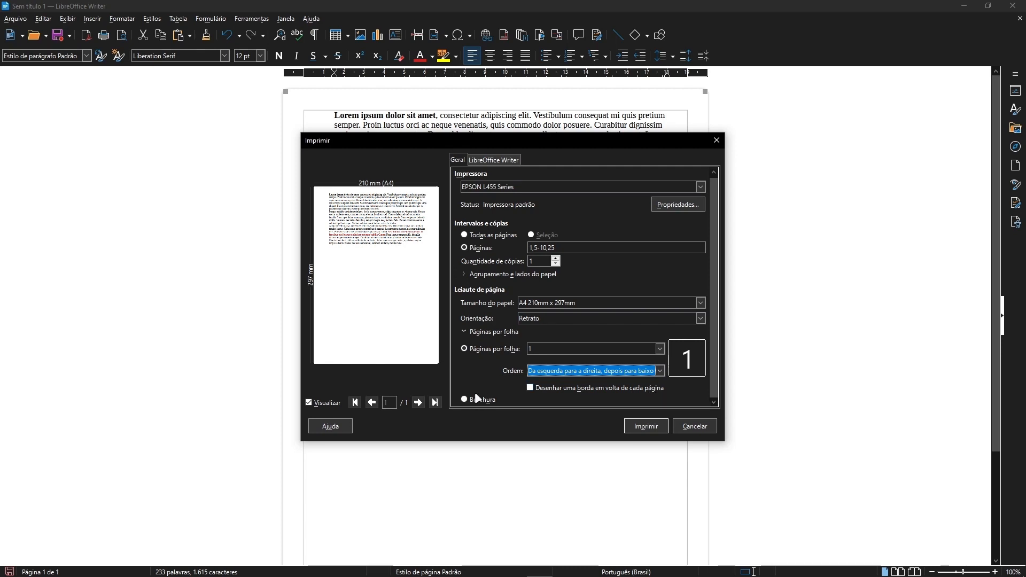
pyautogui.click(464, 331)
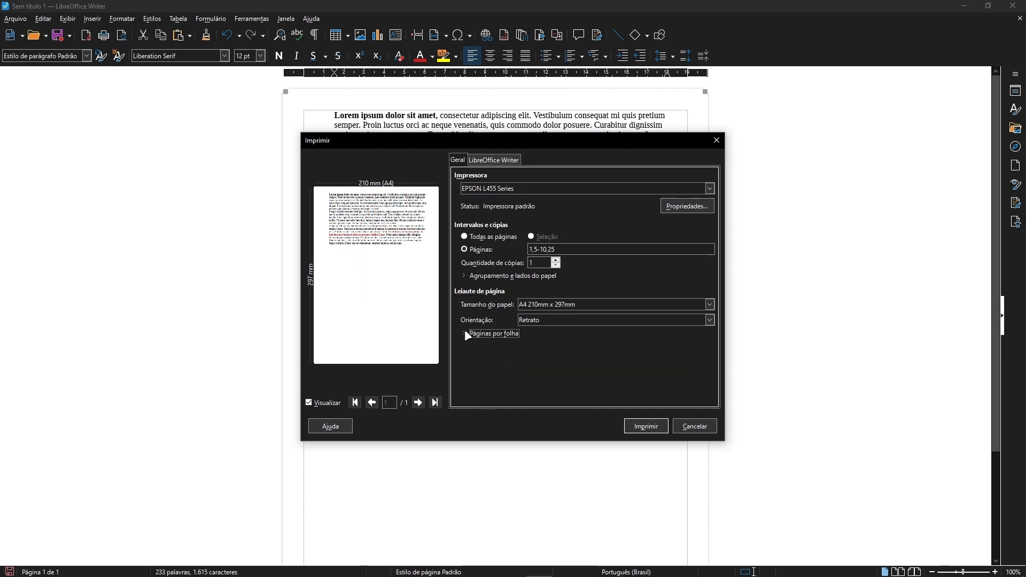